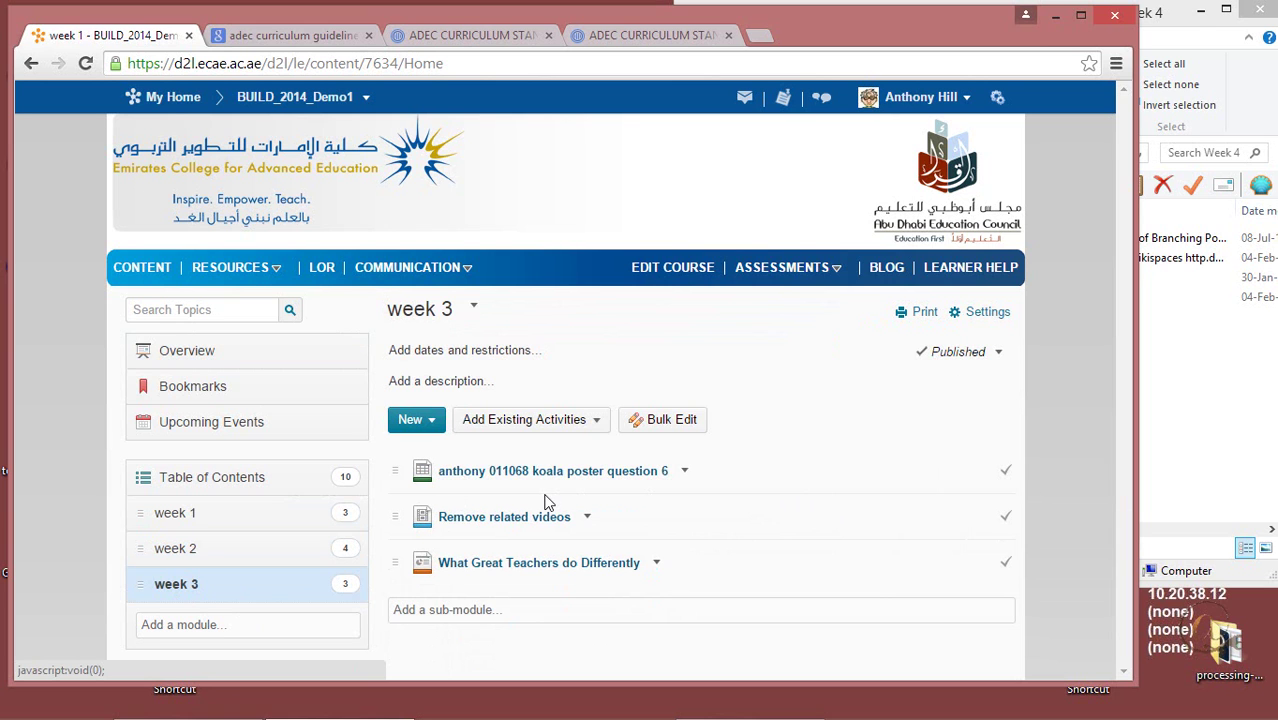
# - Add a module named "week 4" to the course's table of contents
pyautogui.click(310, 625)
pyautogui.write('we')
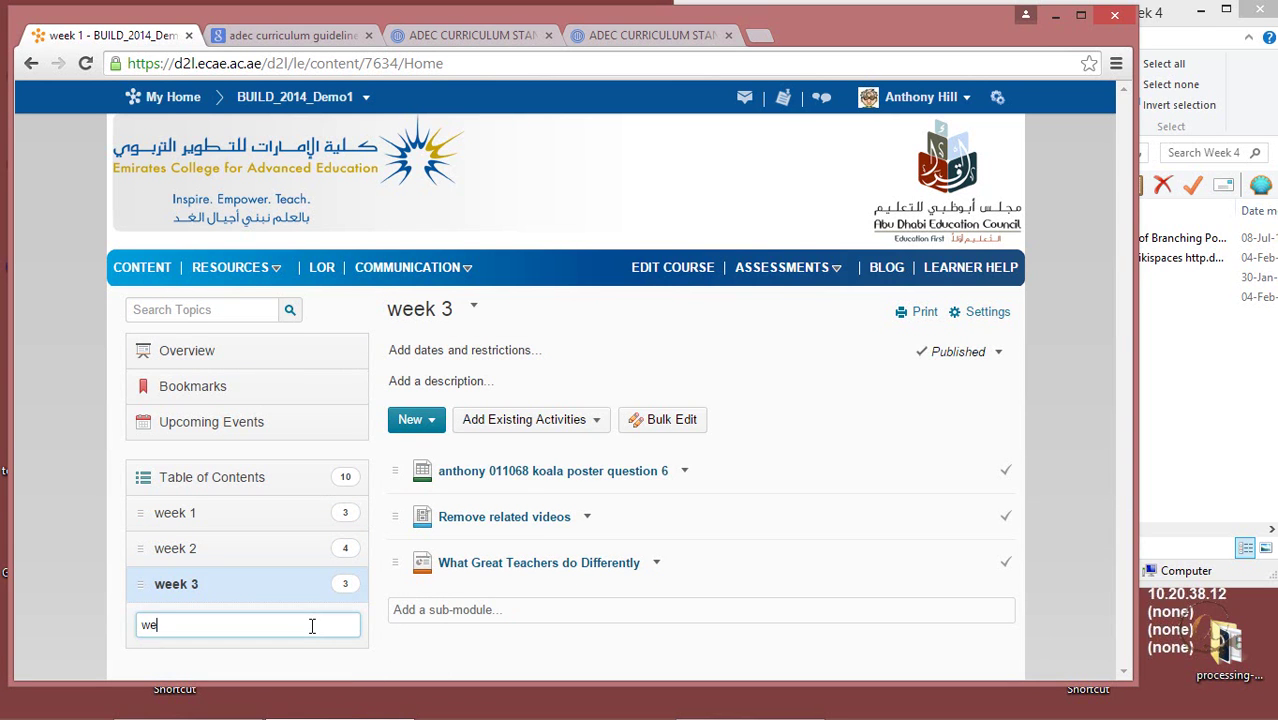
pyautogui.write('ek 4')
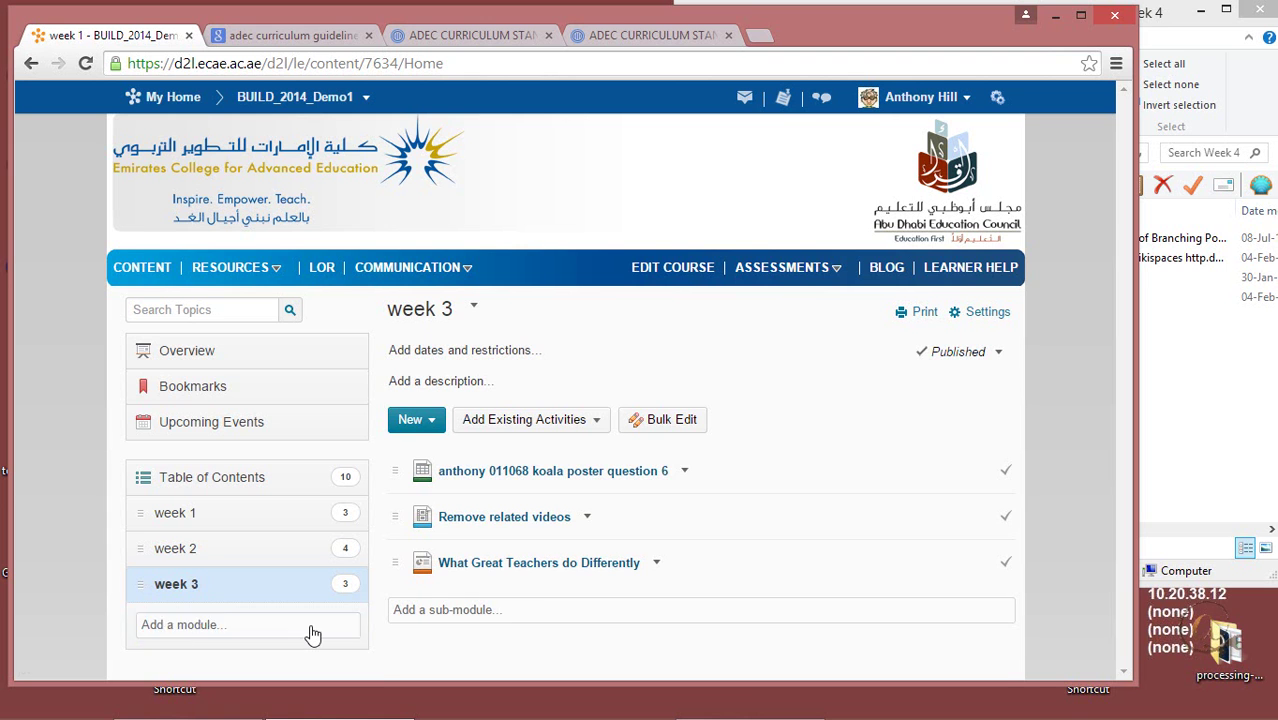
pyautogui.press('Return')
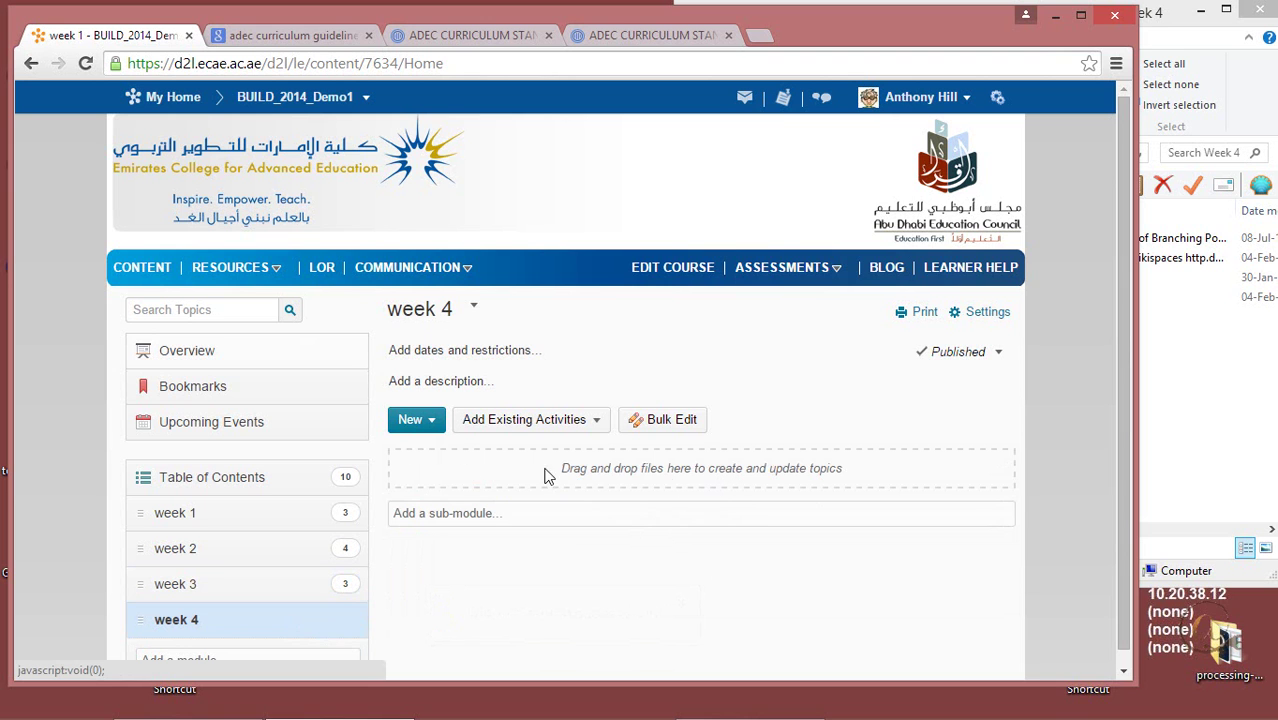
# - Create a new file in the week 4 module and title it "Watch this powerpoint"
pyautogui.click(433, 425)
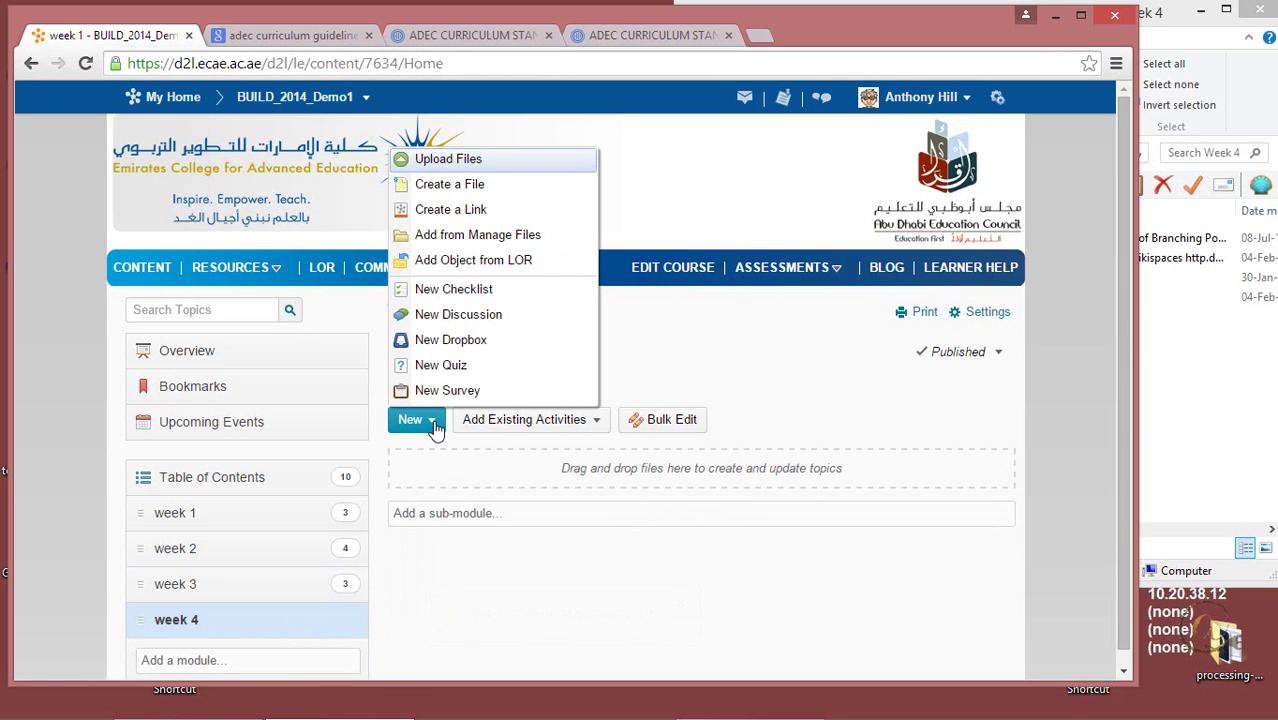
pyautogui.click(455, 190)
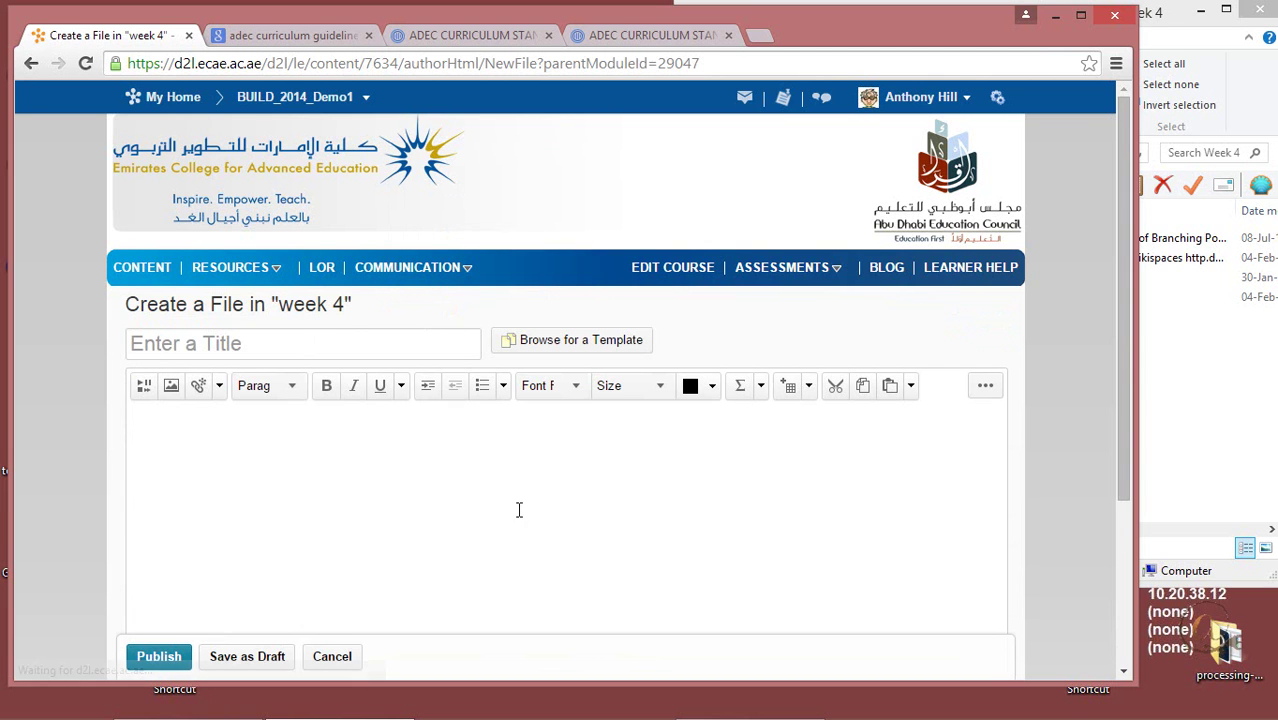
pyautogui.click(262, 347)
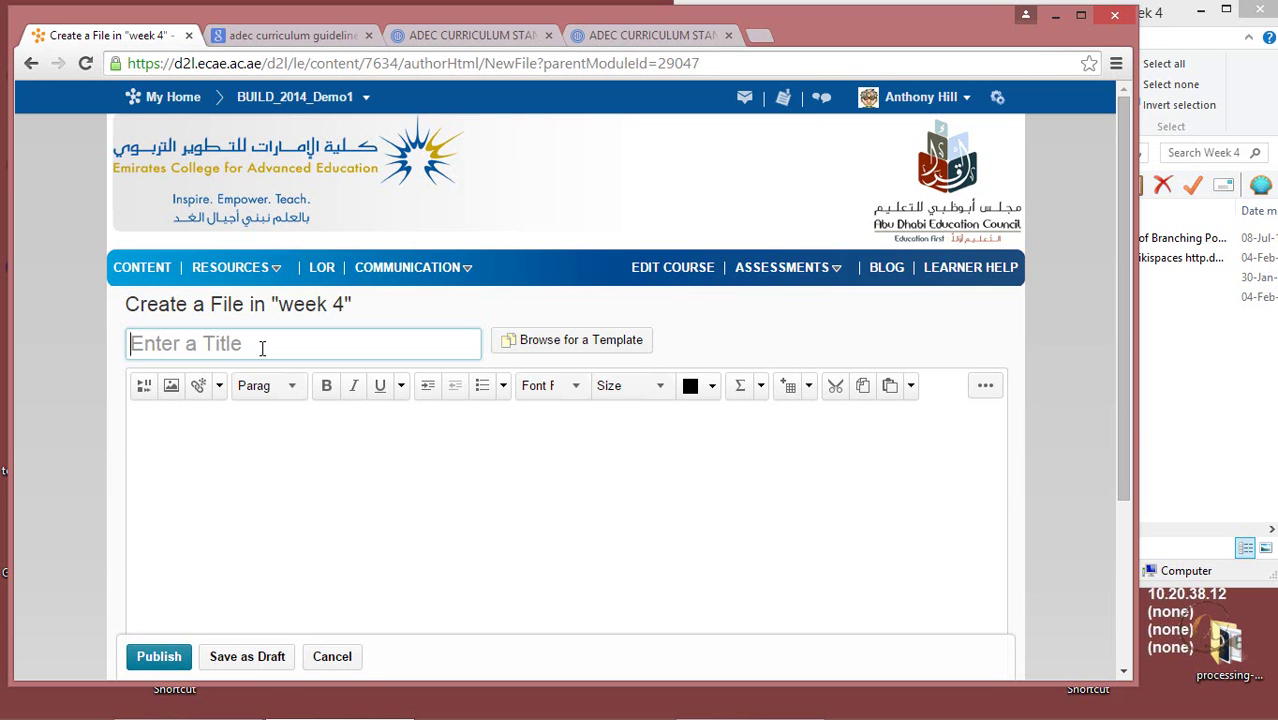
pyautogui.write('Wathc')
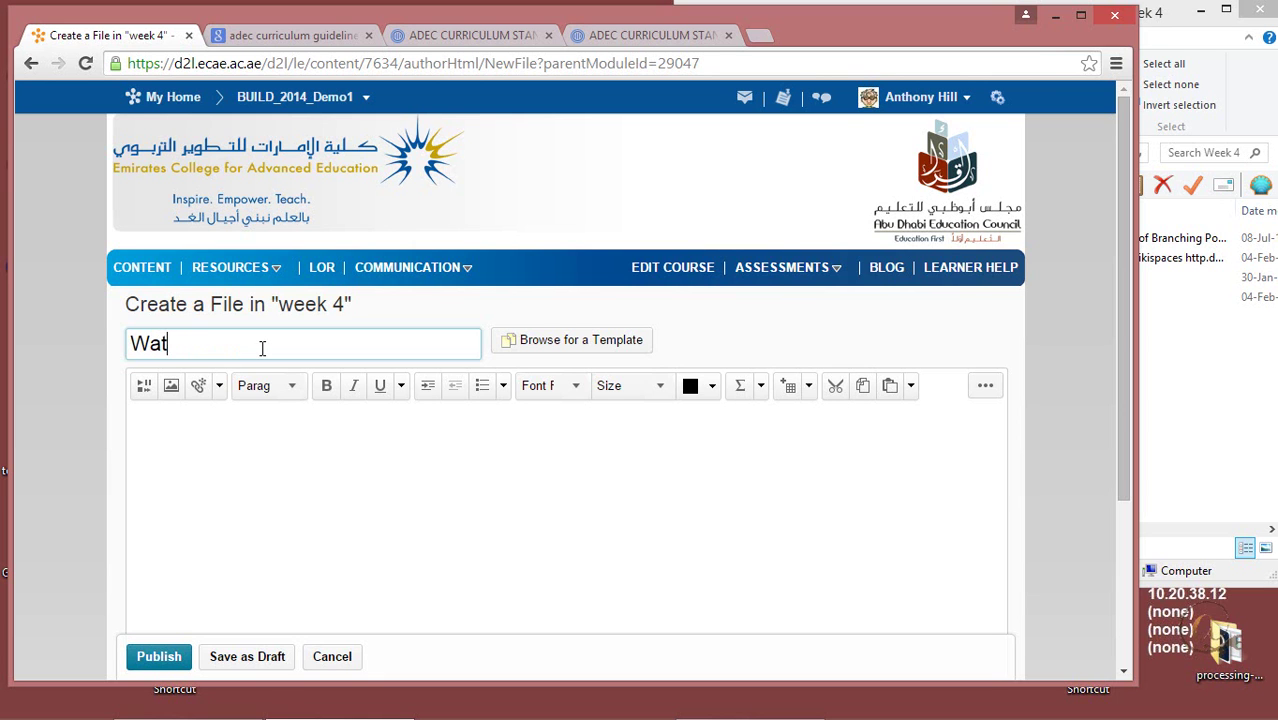
pyautogui.press('BackSpace')
pyautogui.press('BackSpace')
pyautogui.write('ch this powerpoint')
pyautogui.click(236, 455)
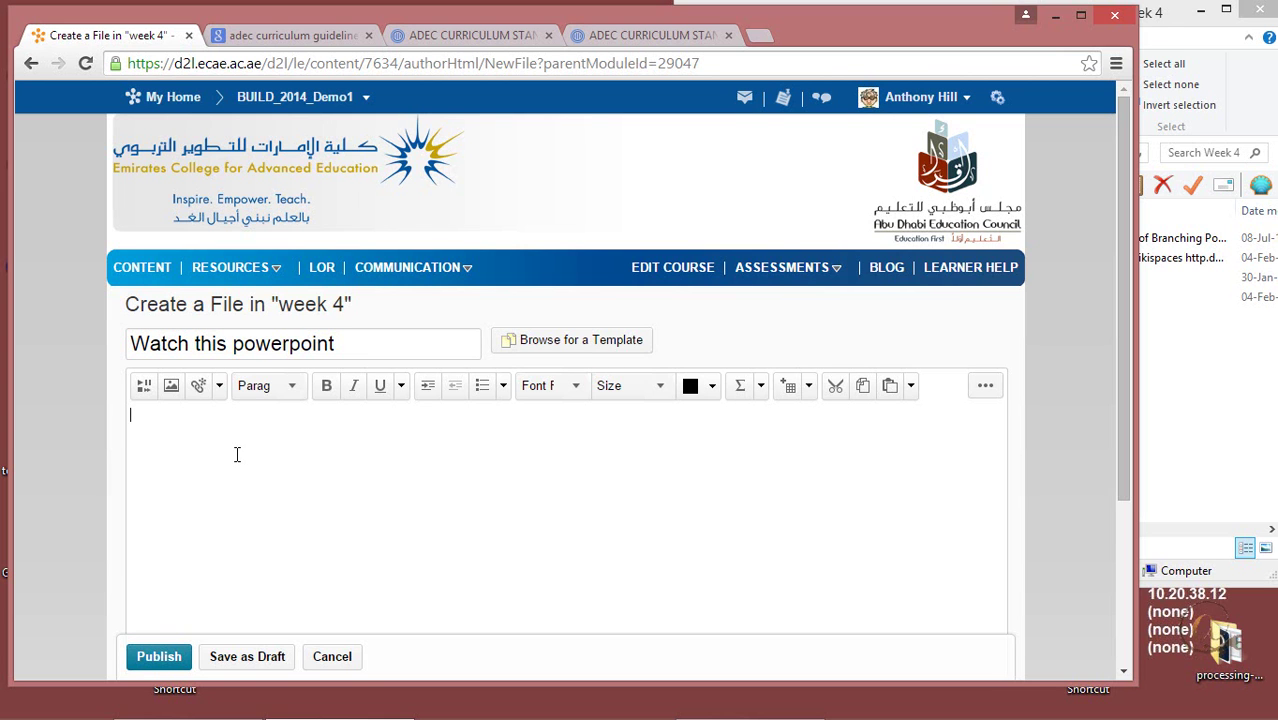
# - Try to place poll everywhere.pptx from the Week 4 folder directly into the file's body
pyautogui.click(1228, 455)
pyautogui.moveTo(1069, 9); pyautogui.dragTo(1050, 35)
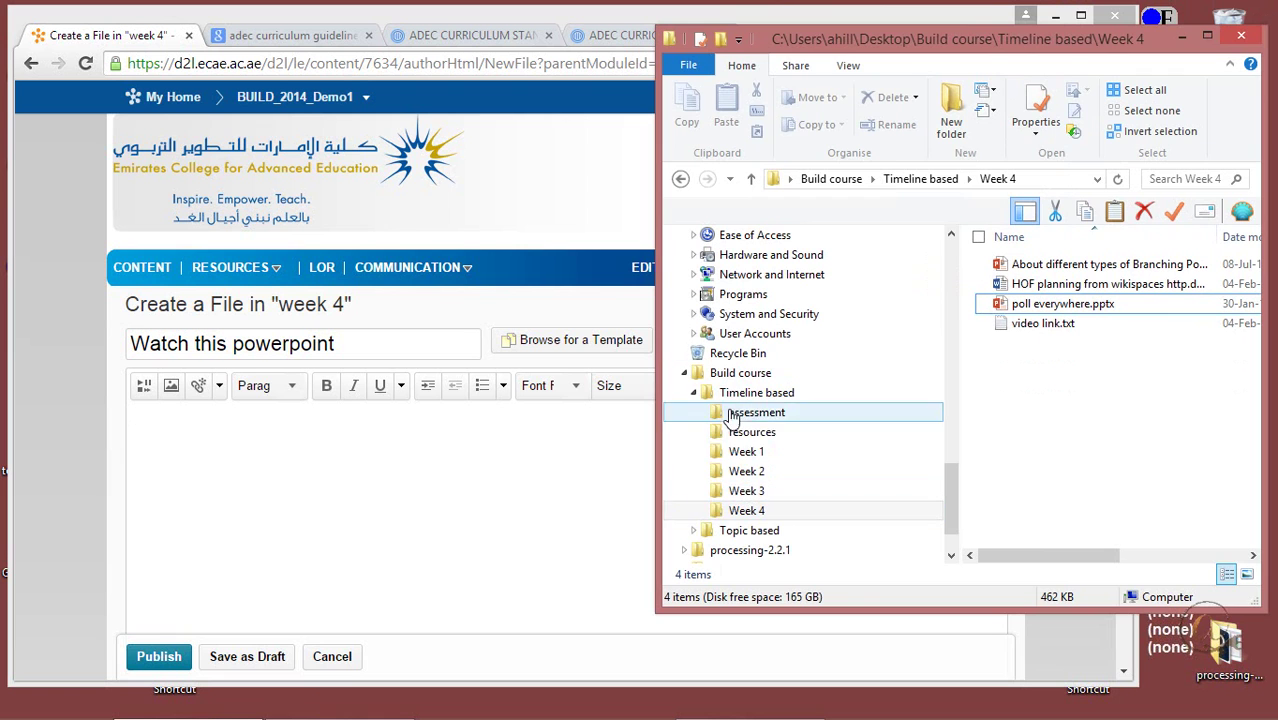
pyautogui.click(742, 512)
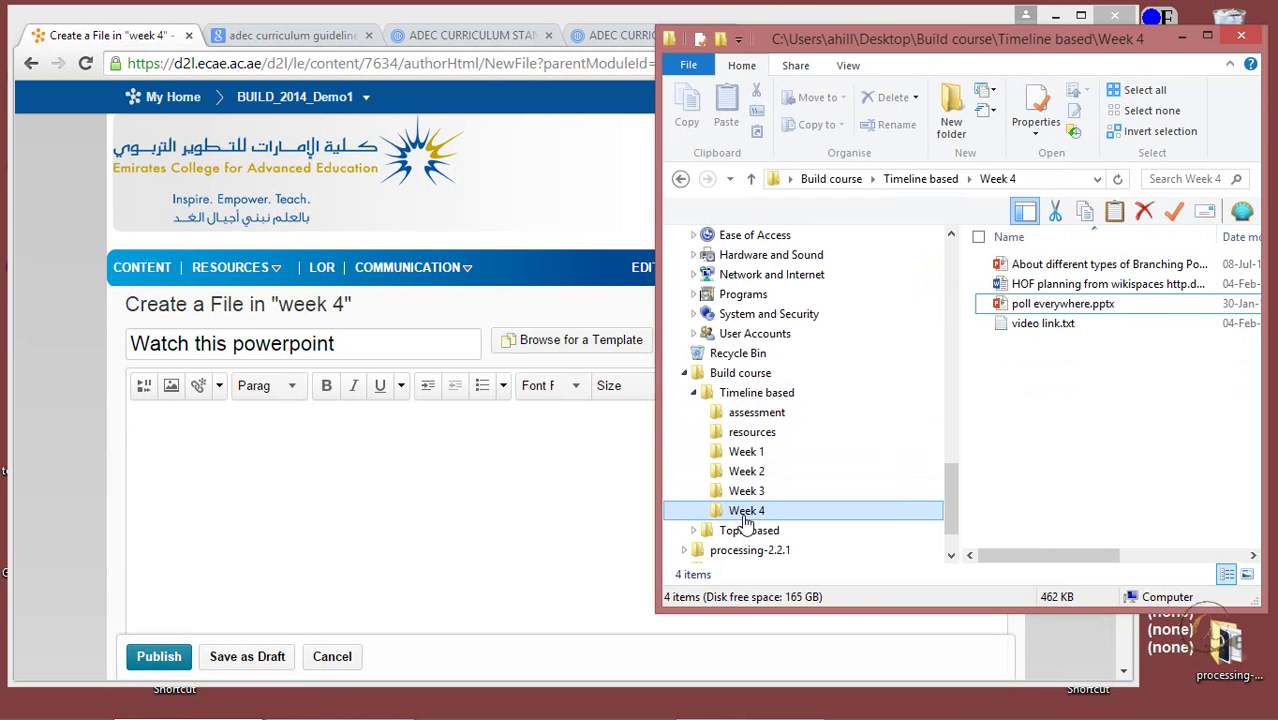
pyautogui.click(1053, 472)
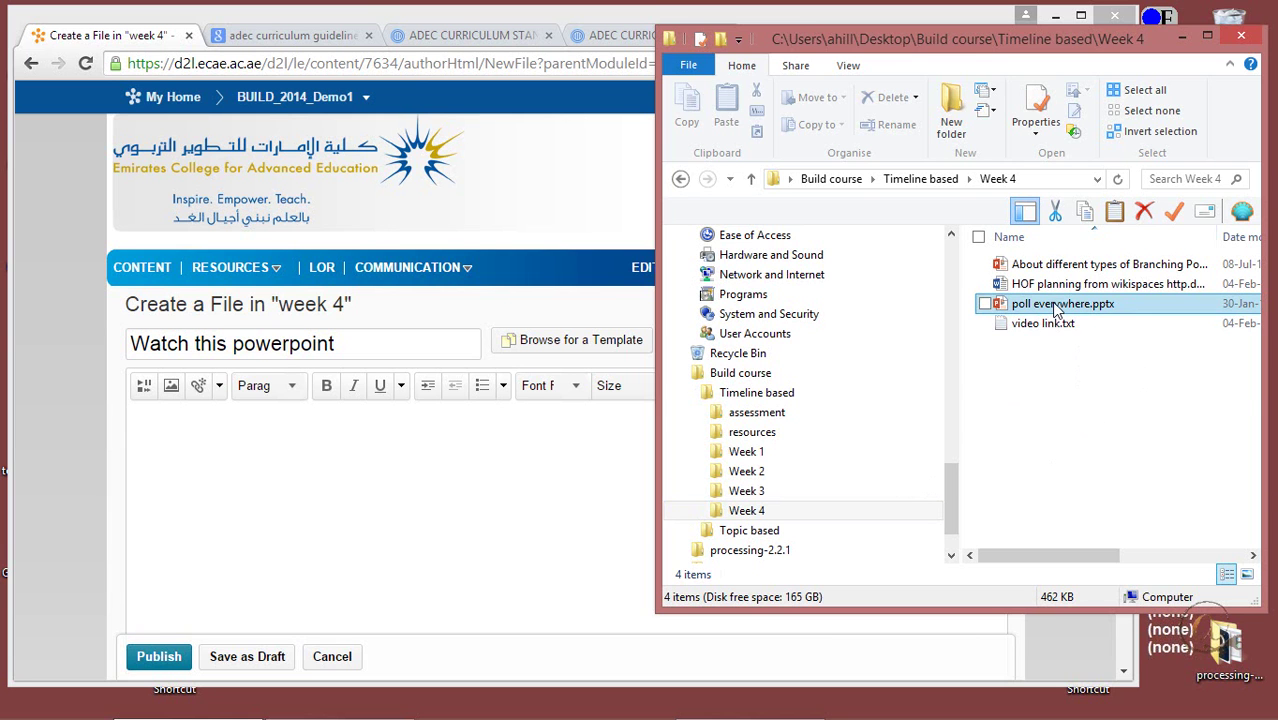
pyautogui.moveTo(1055, 310); pyautogui.dragTo(342, 449)
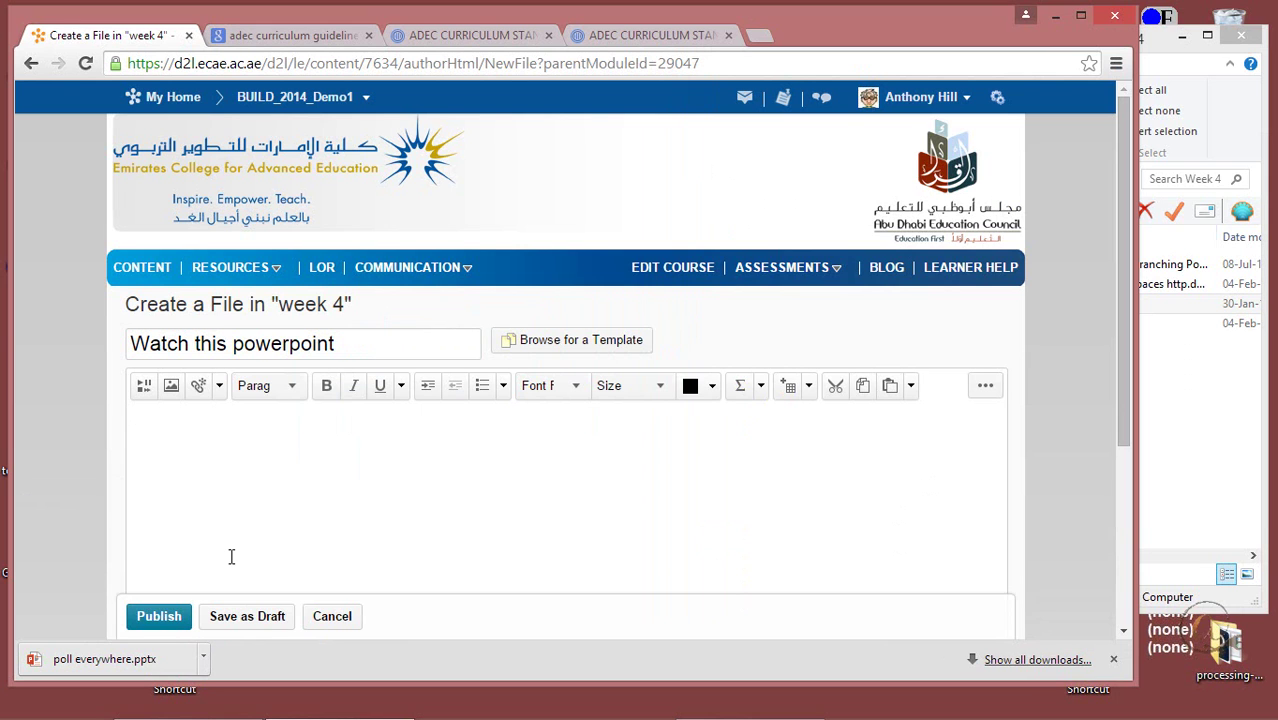
# - Upload poll everywhere.pptx from the desktop folder Build course\Timeline based\Week 4 through Insert Stuff, keeping the default destination
pyautogui.click(146, 389)
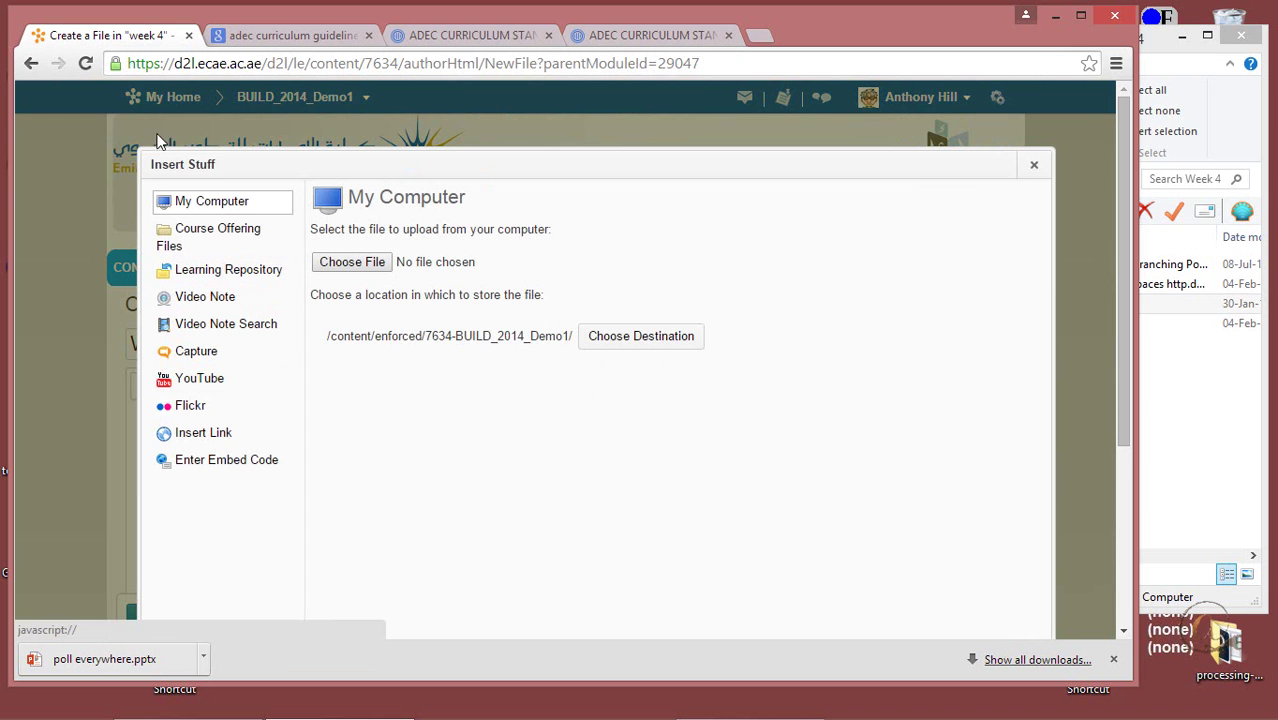
pyautogui.click(369, 270)
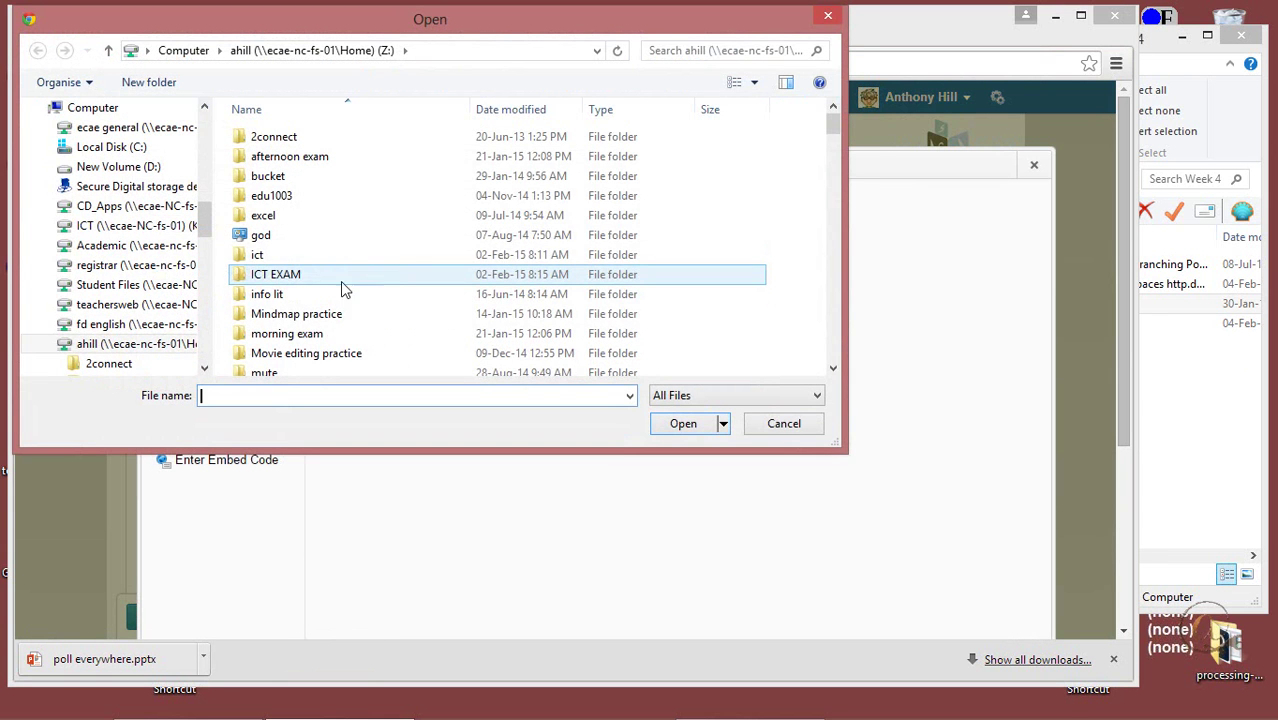
pyautogui.moveTo(208, 224); pyautogui.dragTo(193, 107)
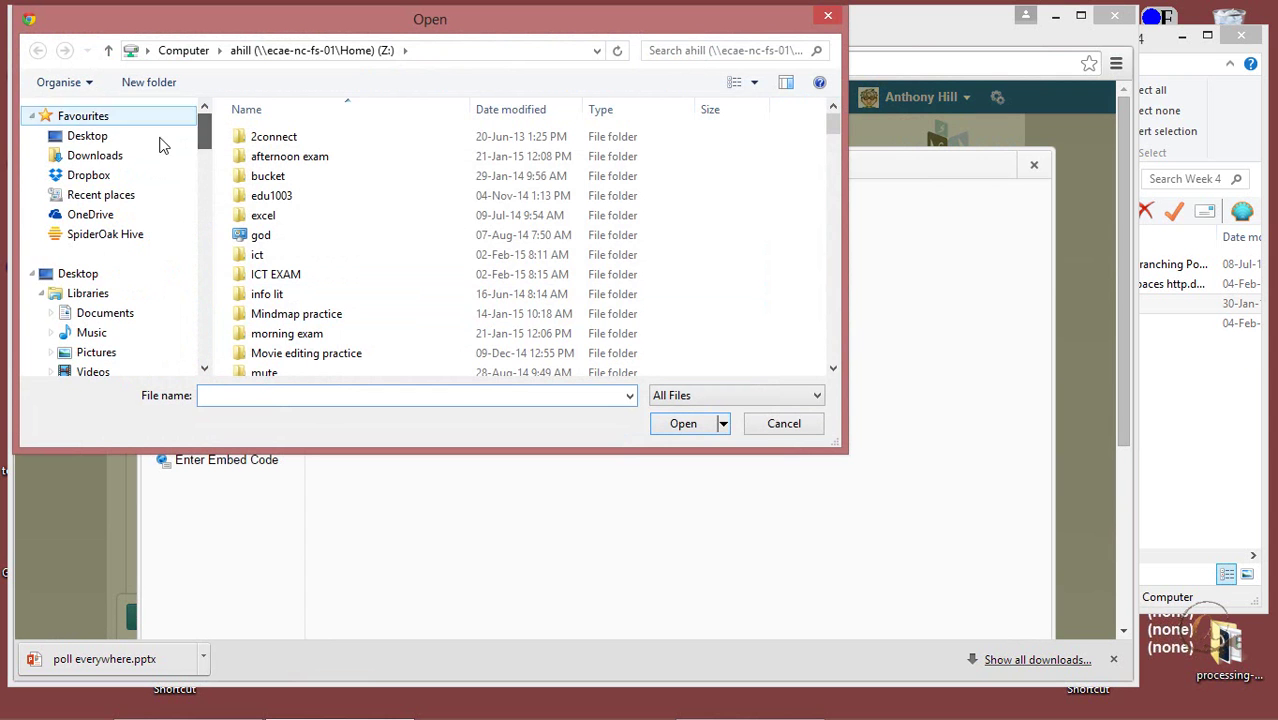
pyautogui.click(72, 135)
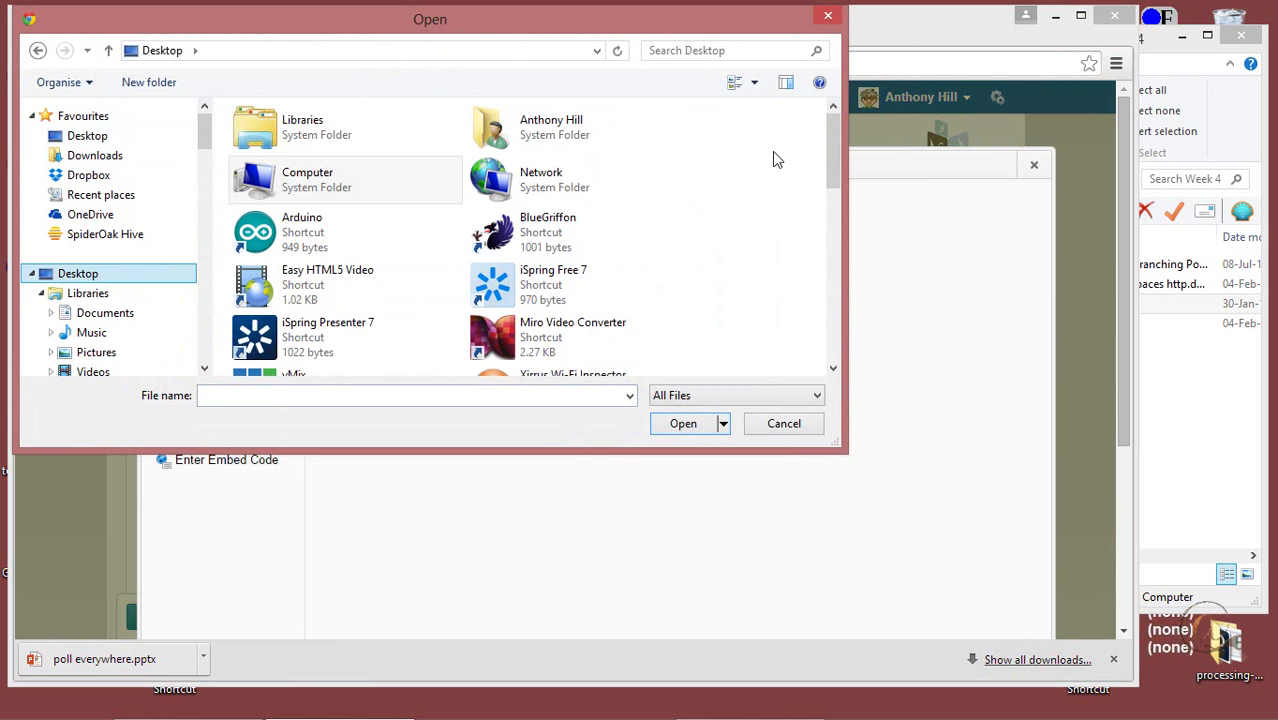
pyautogui.moveTo(835, 168); pyautogui.dragTo(833, 258)
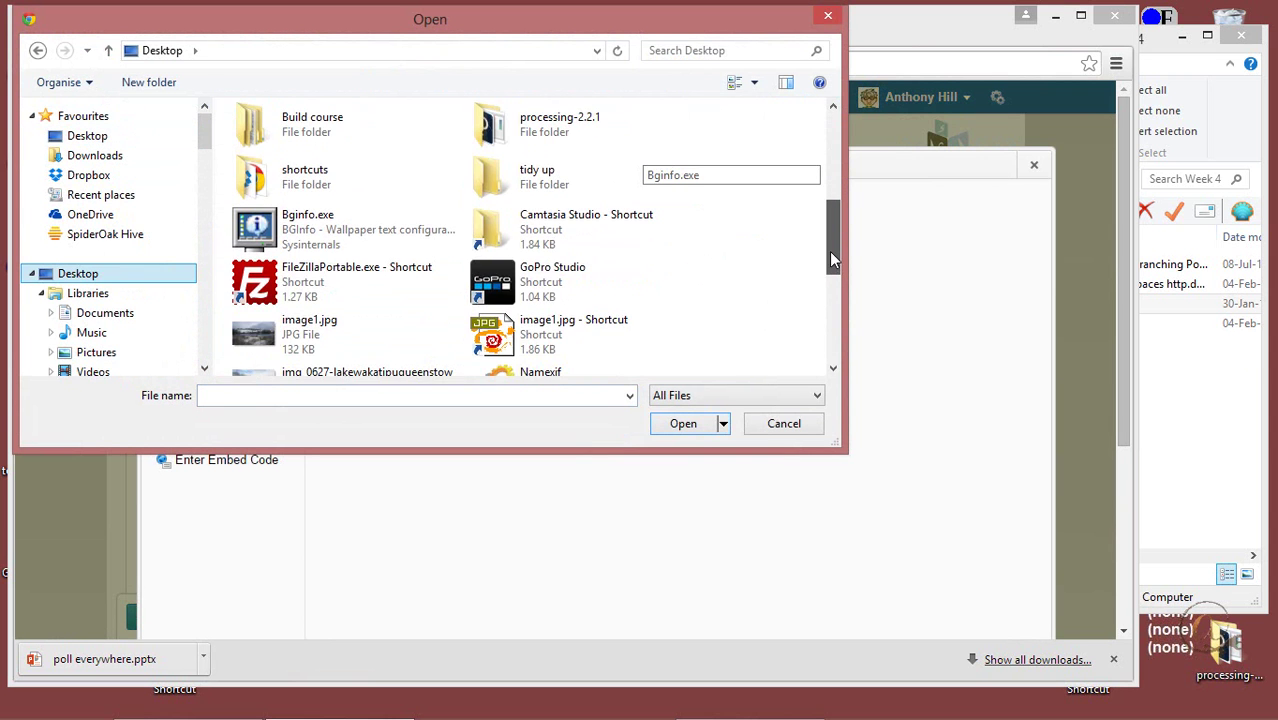
pyautogui.doubleClick(263, 128)
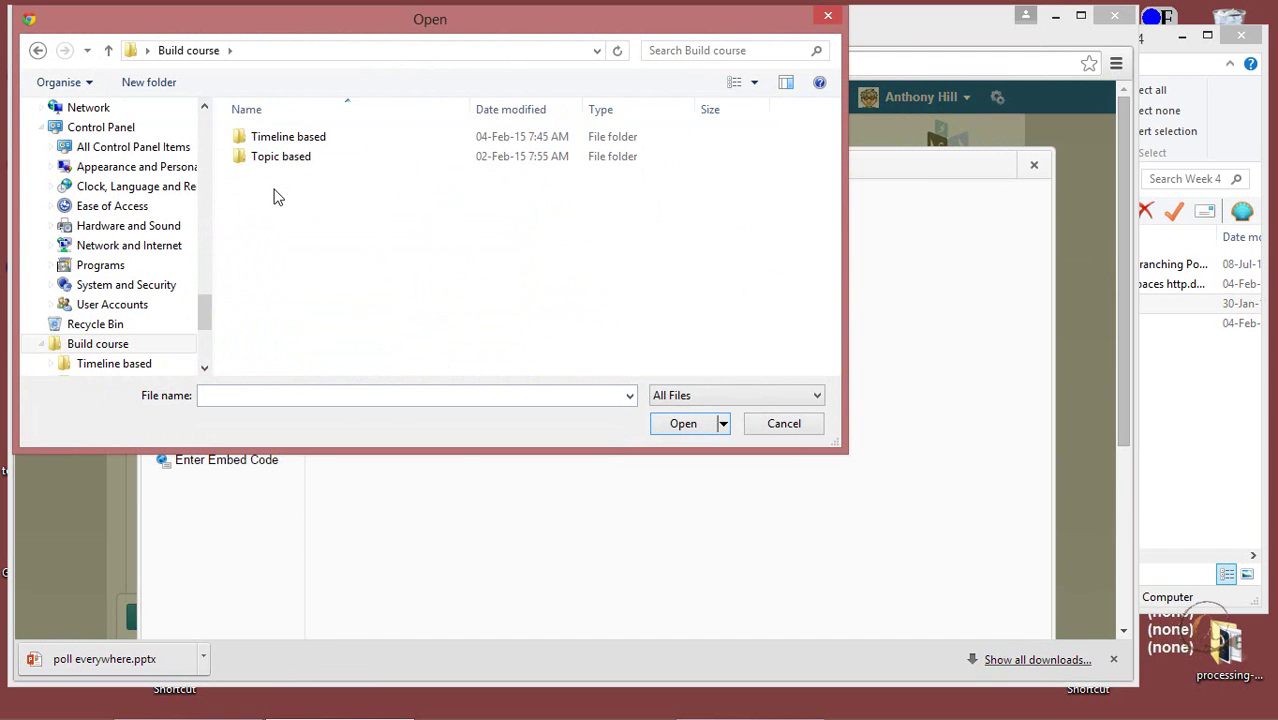
pyautogui.doubleClick(251, 136)
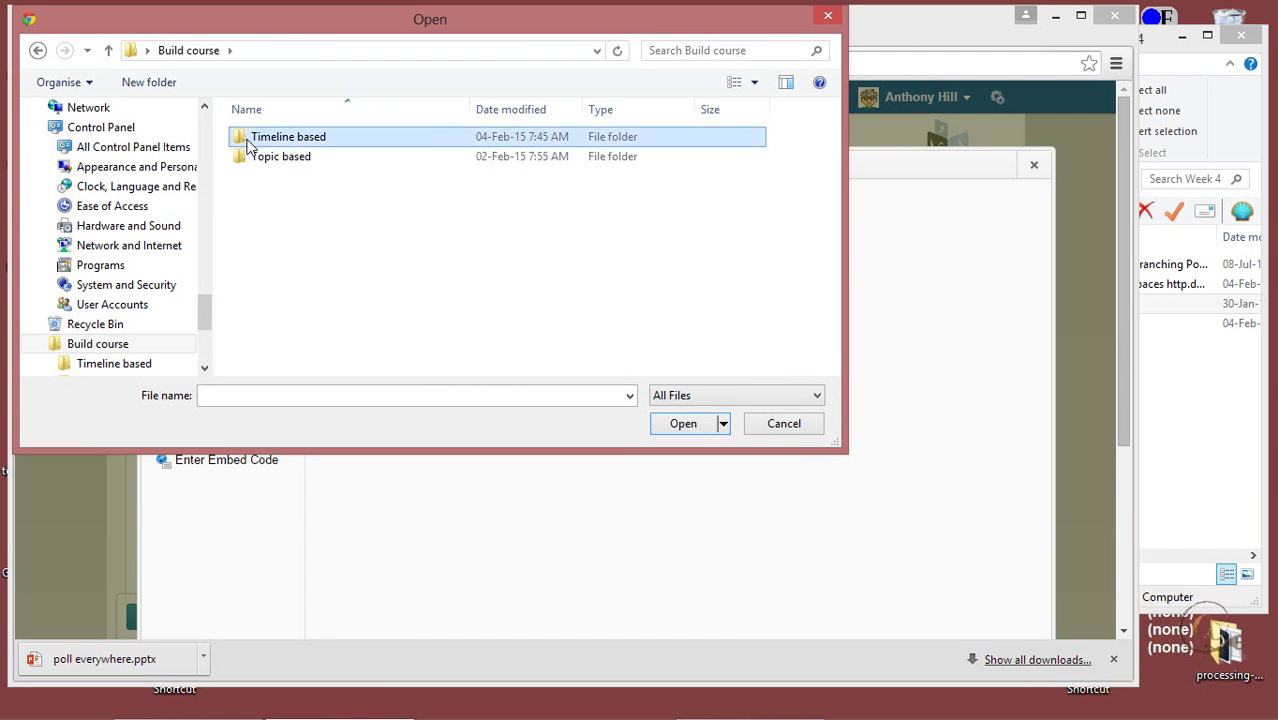
pyautogui.click(258, 243)
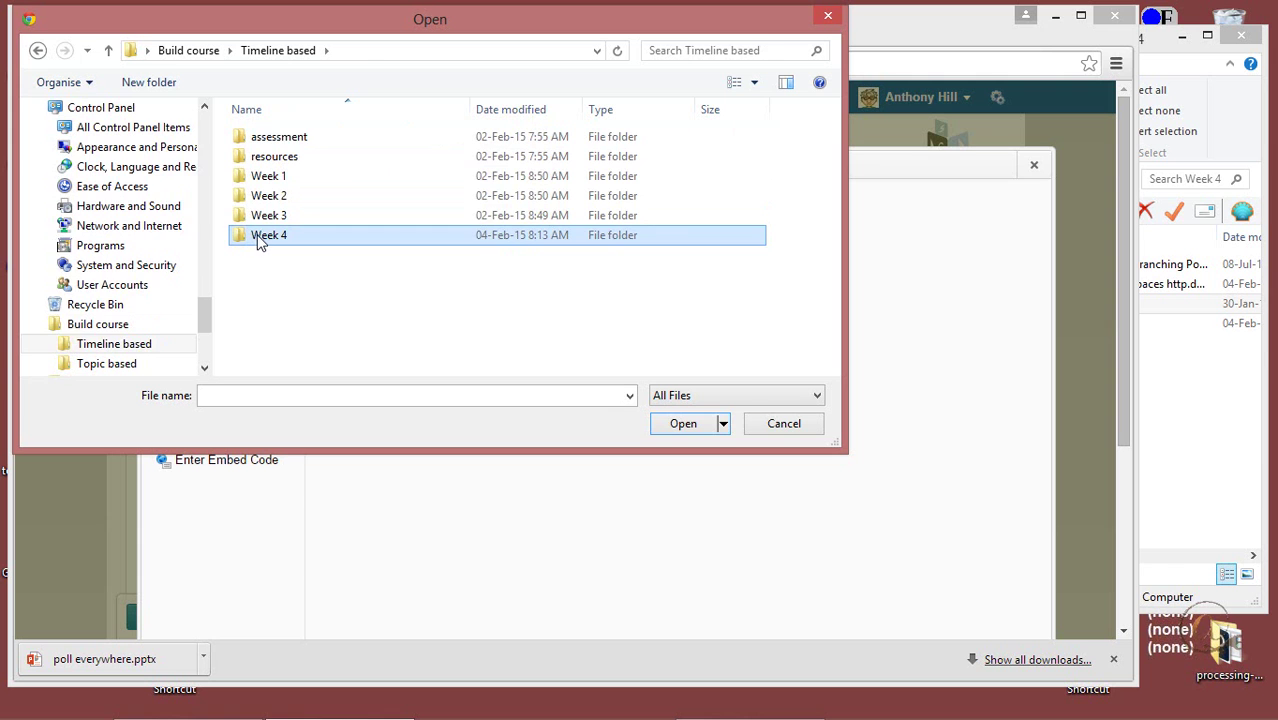
pyautogui.doubleClick(258, 240)
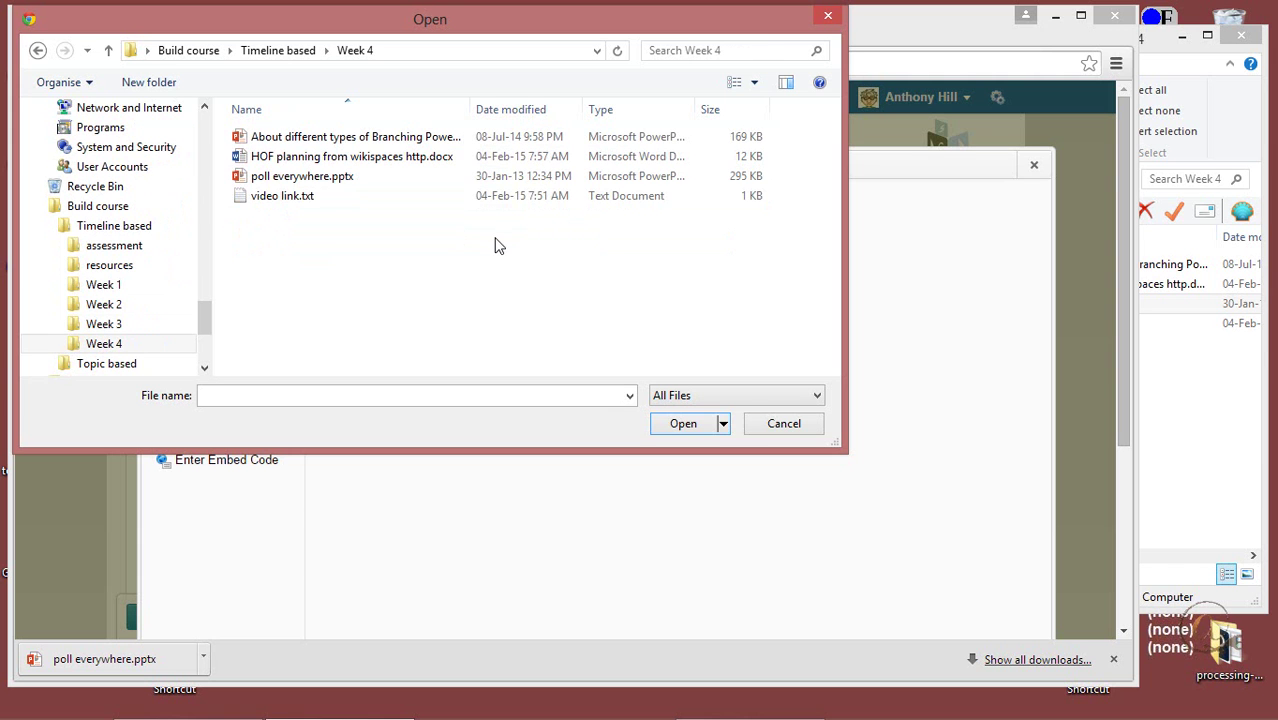
pyautogui.click(303, 180)
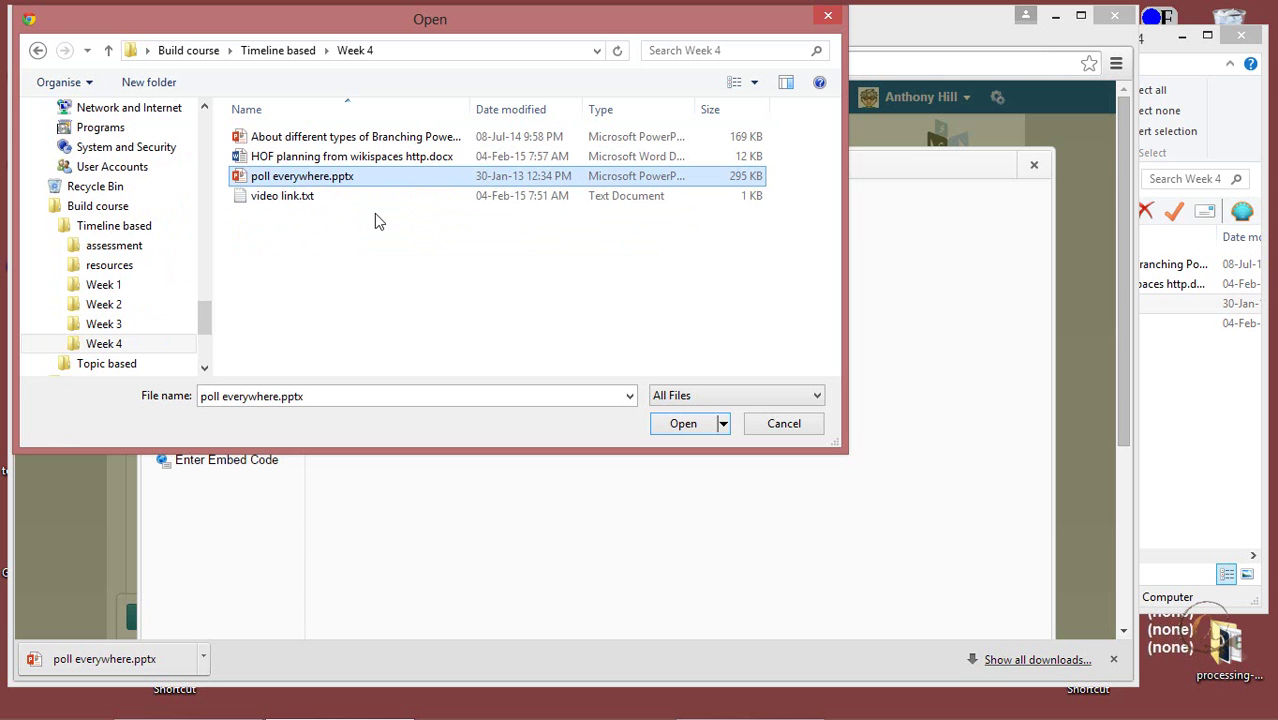
pyautogui.click(679, 428)
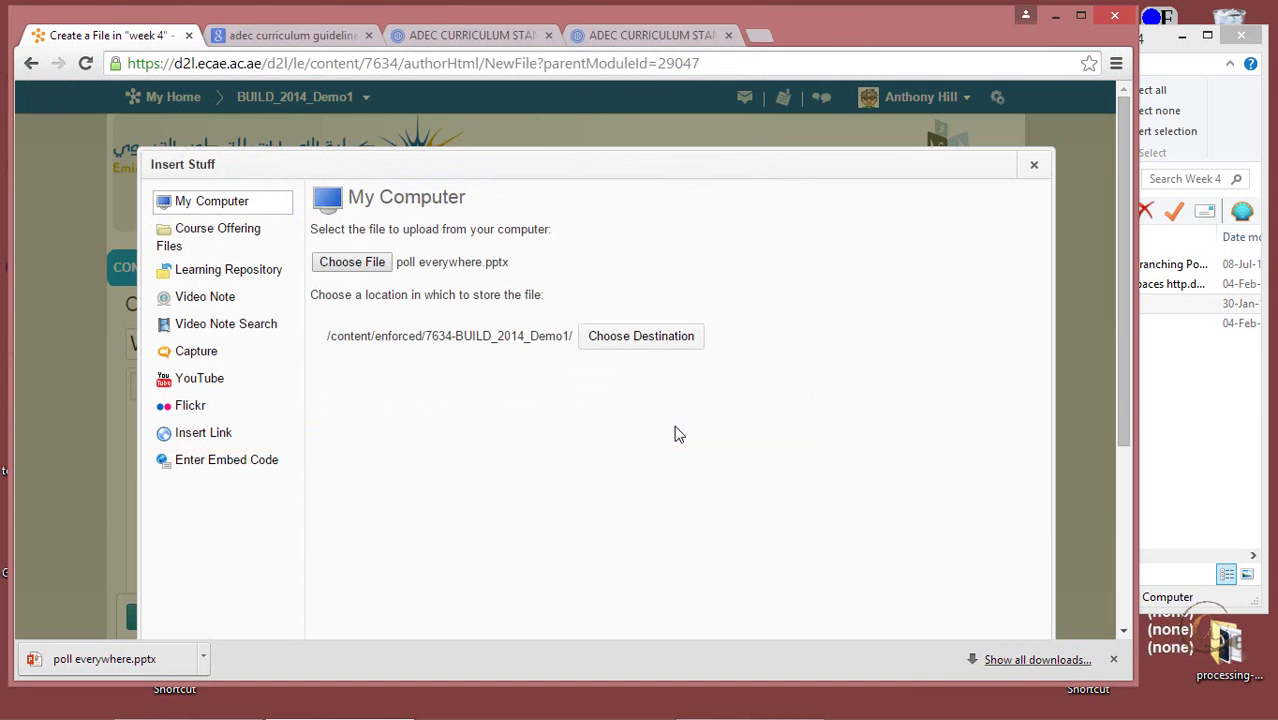
pyautogui.moveTo(1122, 328); pyautogui.dragTo(1123, 484)
pyautogui.click(181, 497)
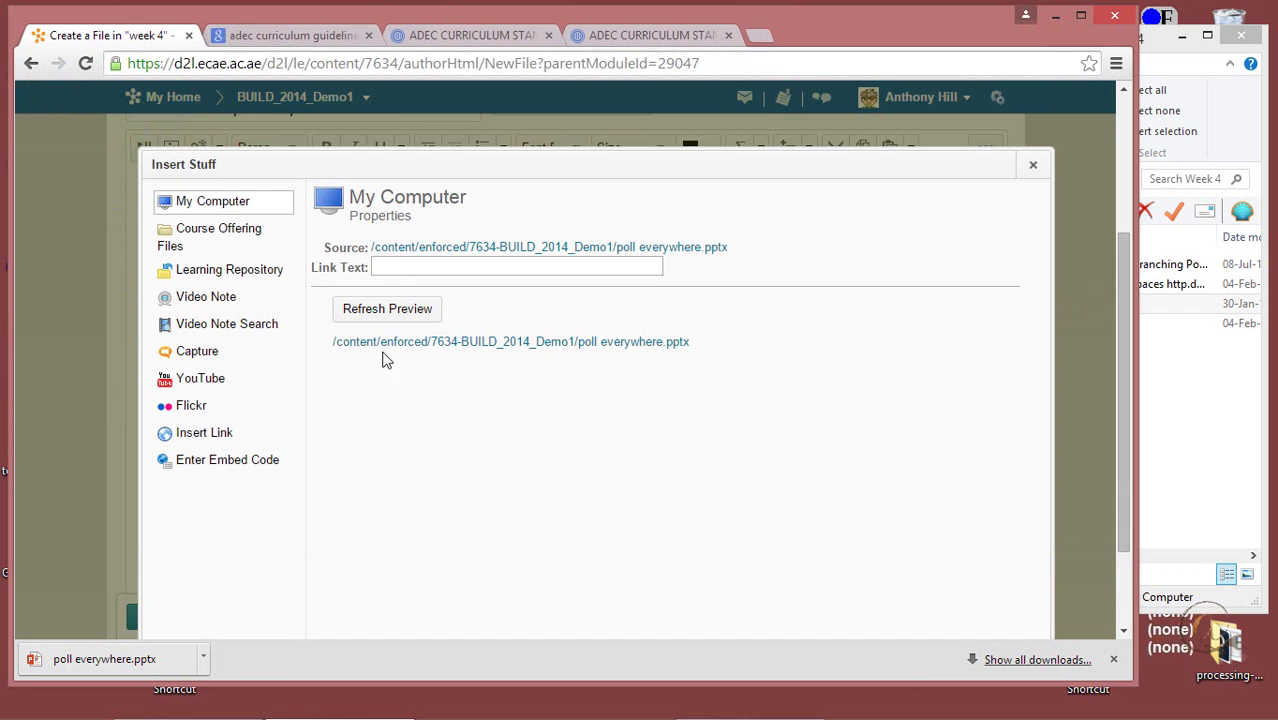
# - Set the link text to "Poll Everywhere powerpoint" and insert the link into the file's body
pyautogui.click(402, 266)
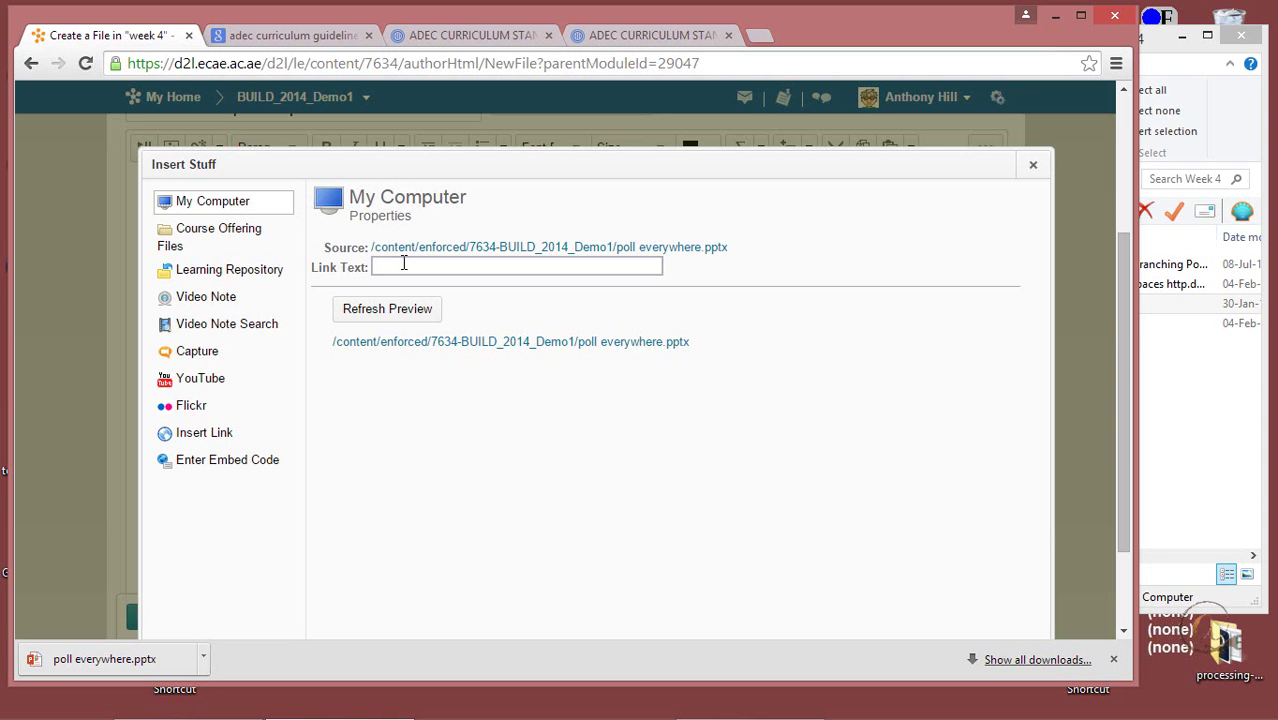
pyautogui.write('Poll Everywhere powerpoint')
pyautogui.moveTo(1126, 390); pyautogui.dragTo(1114, 502)
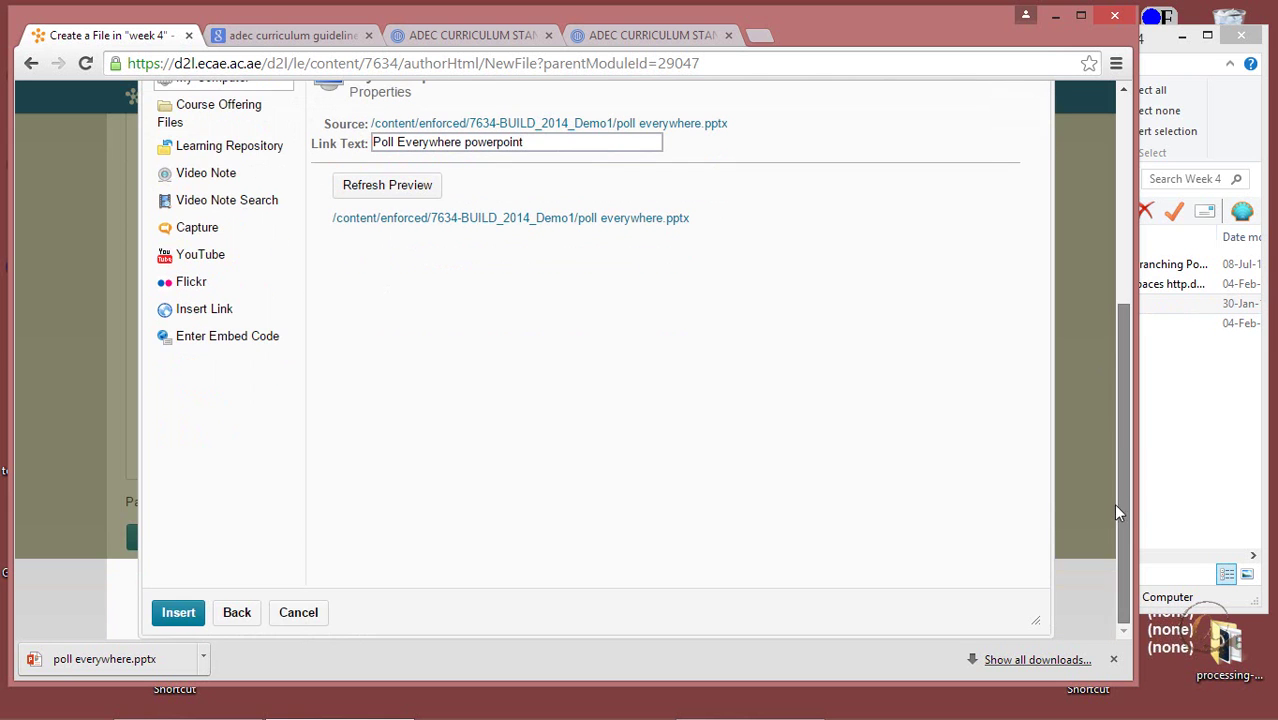
pyautogui.click(186, 613)
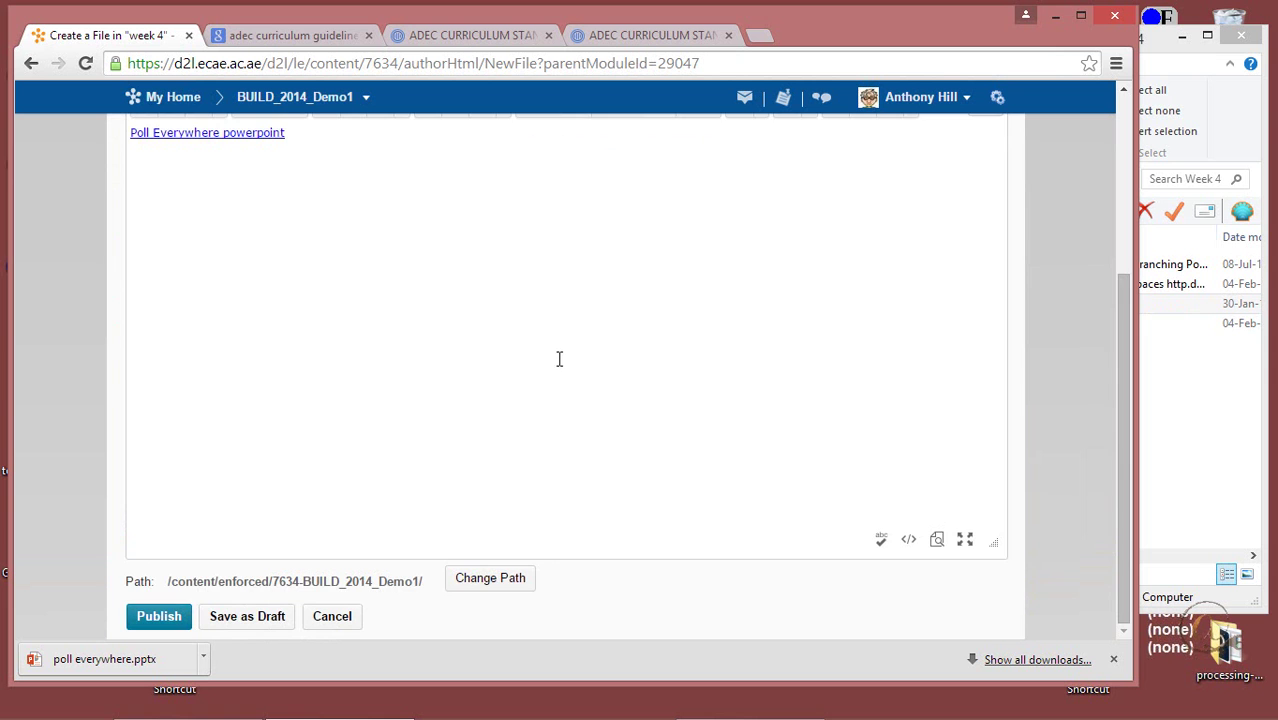
# - Add "This the file you should examine. In particular look at the notes field." after the link and publish the file
pyautogui.scroll(3, 556, 357)
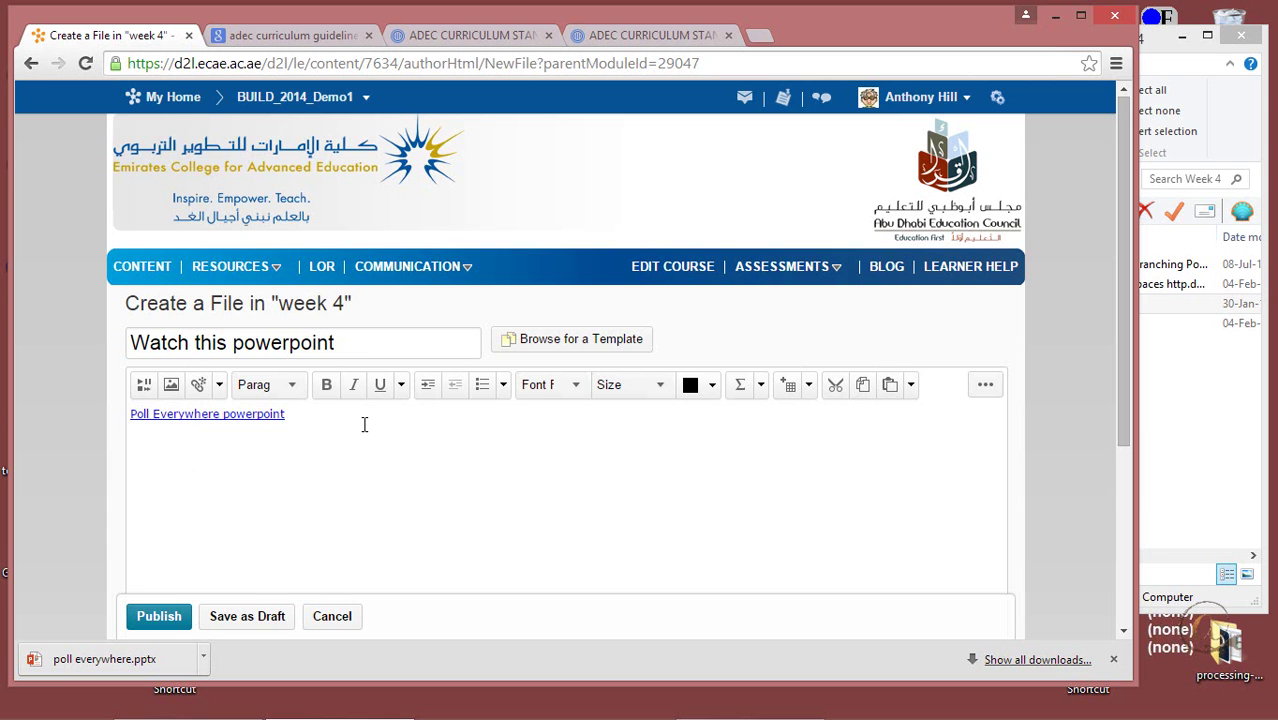
pyautogui.write('This the file you should examine. In particular look at the notes field.')
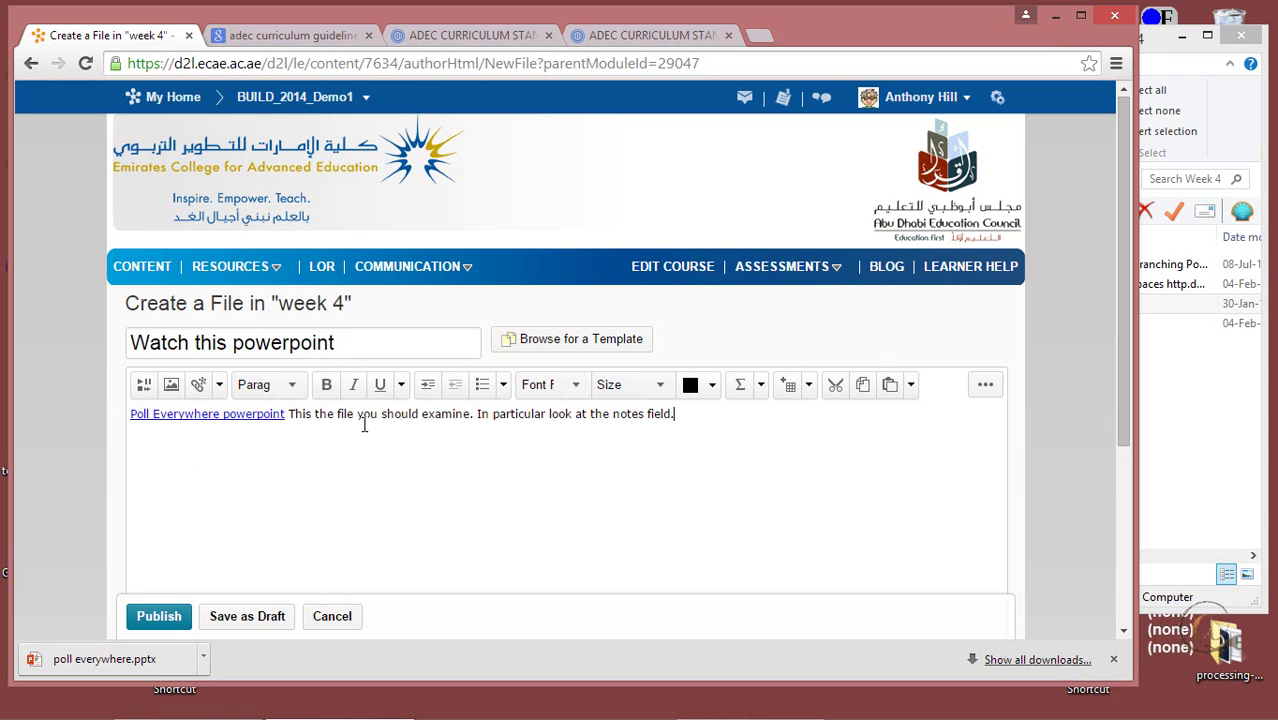
pyautogui.click(172, 619)
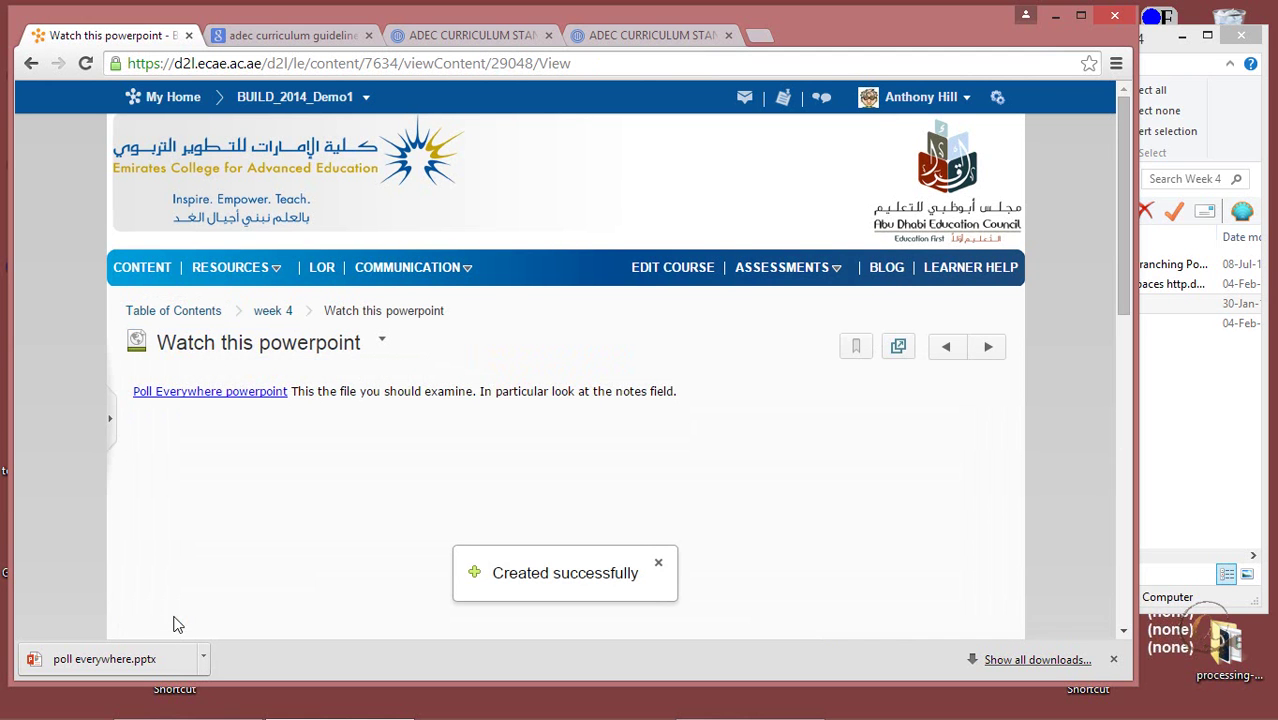
# - Test the "Watch this powerpoint" topic from the week 4 module by downloading its linked presentation and opening it in PowerPoint
pyautogui.click(273, 311)
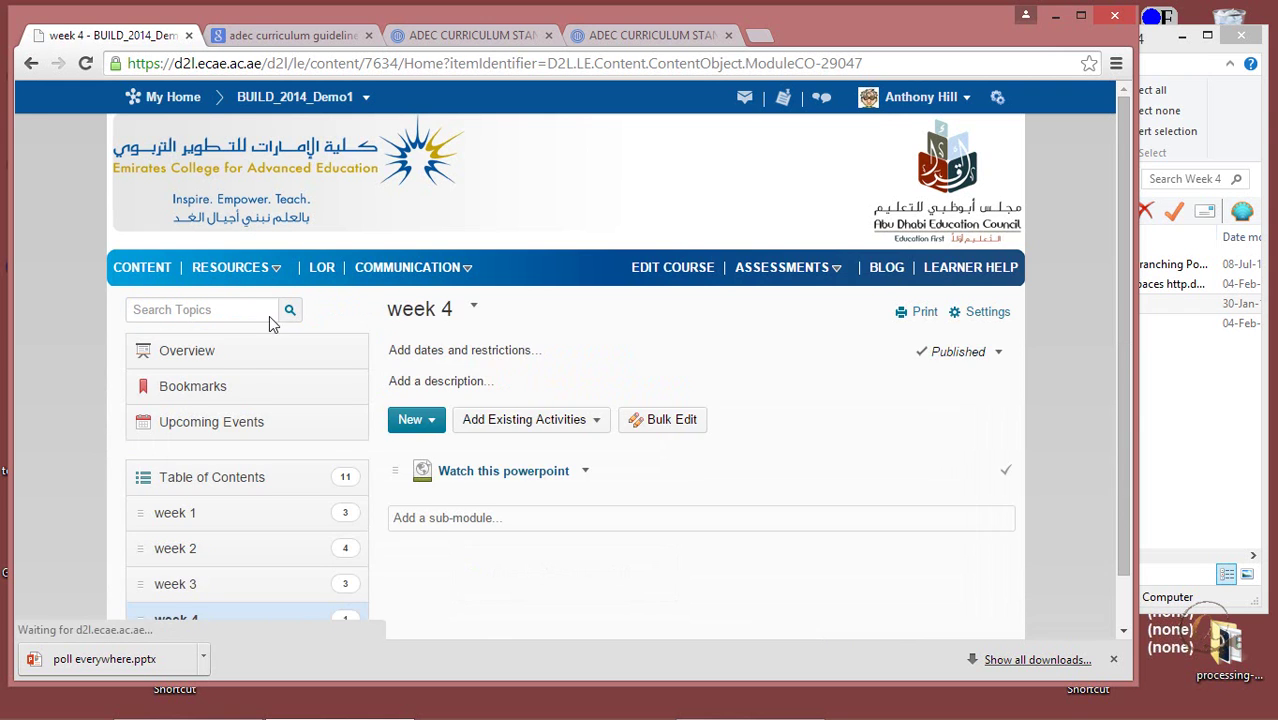
pyautogui.scroll(-1, 560, 540)
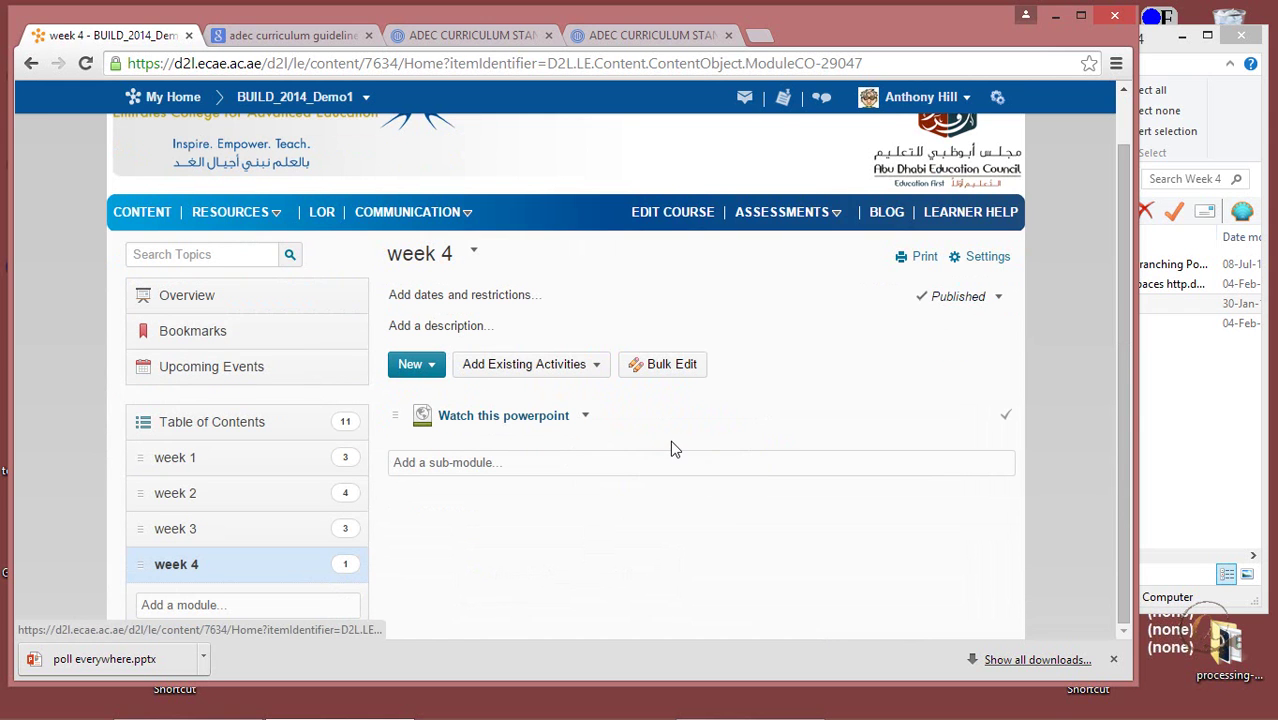
pyautogui.click(533, 415)
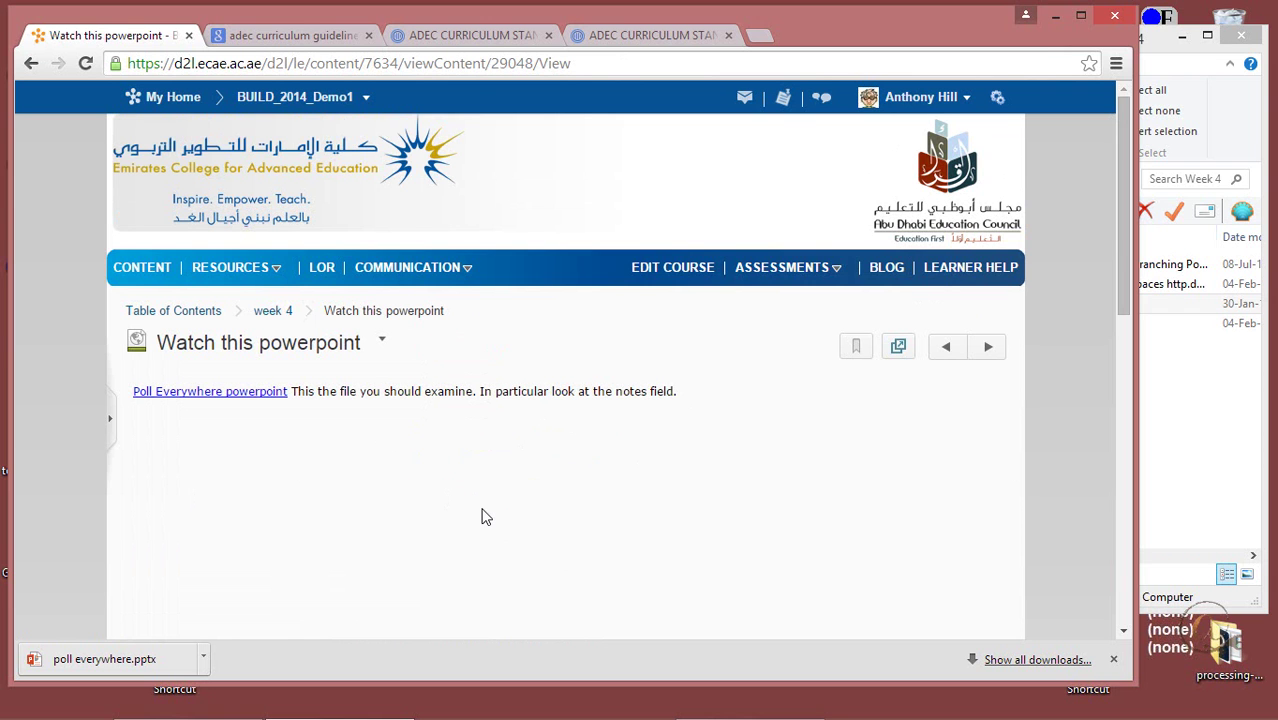
pyautogui.click(259, 398)
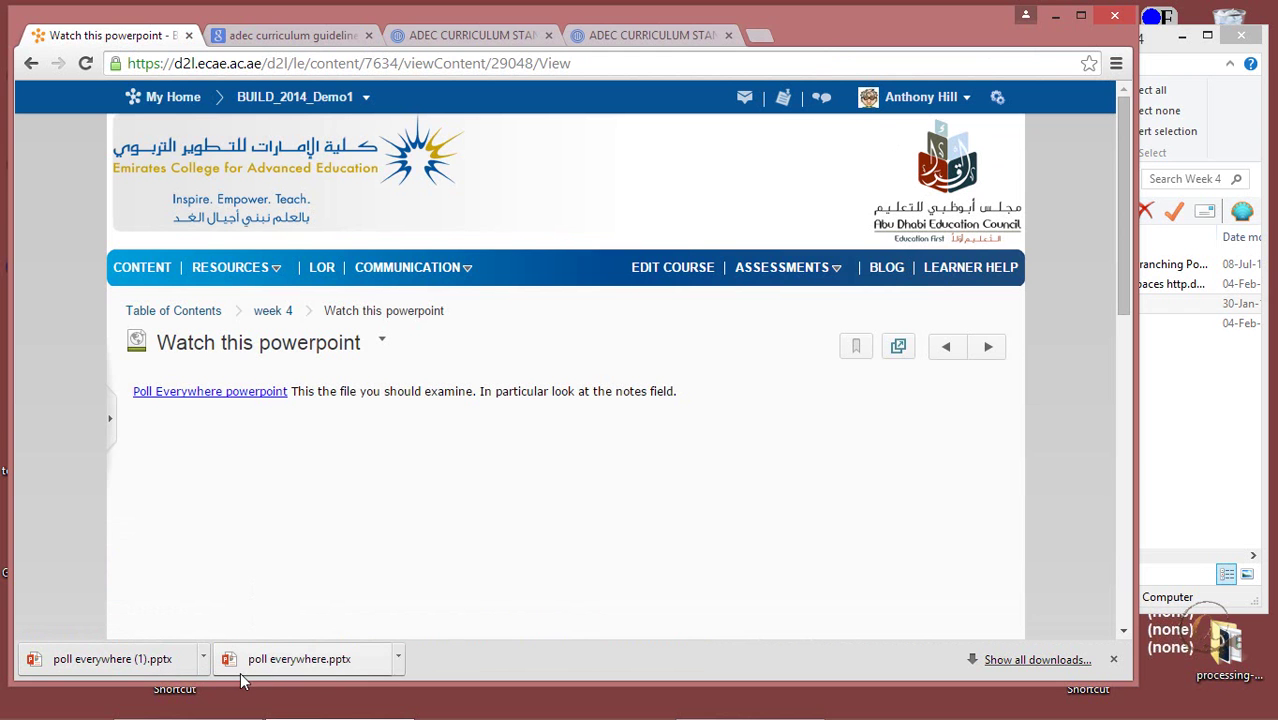
pyautogui.click(102, 662)
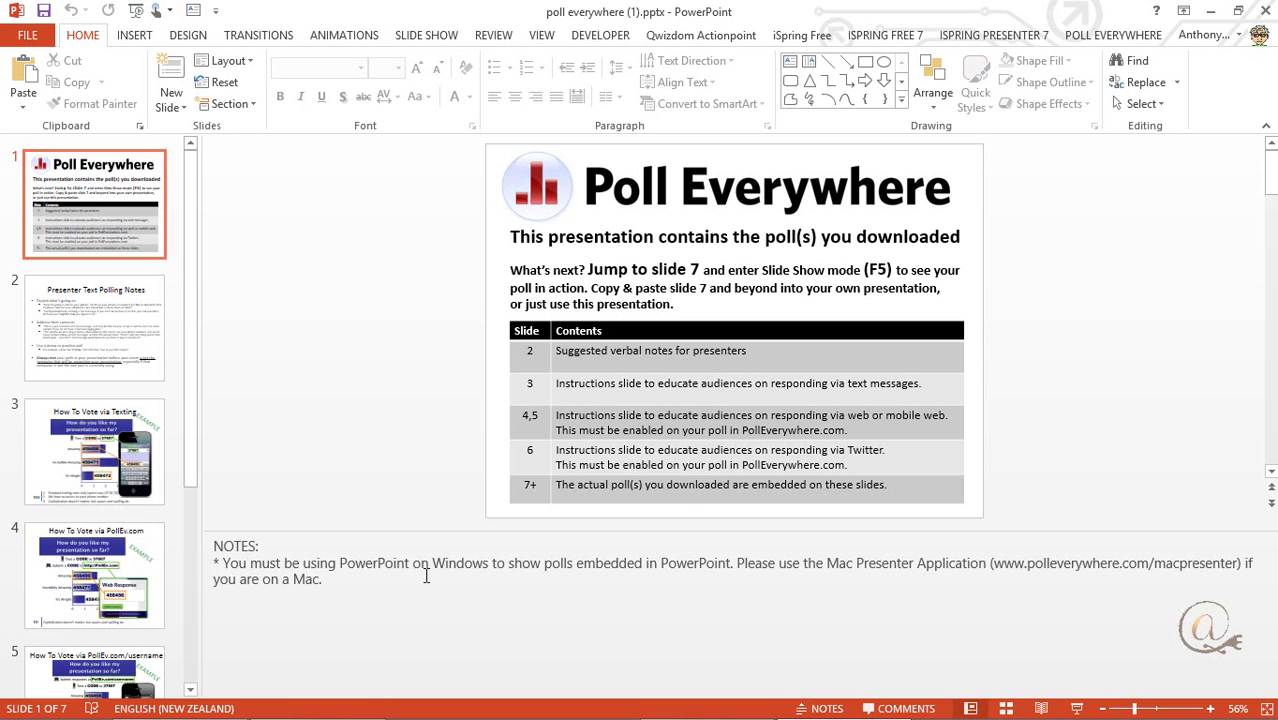
# - Review the notes on slides 2 to 4 of the downloaded presentation and close it without saving
pyautogui.click(74, 356)
pyautogui.click(63, 452)
pyautogui.click(98, 570)
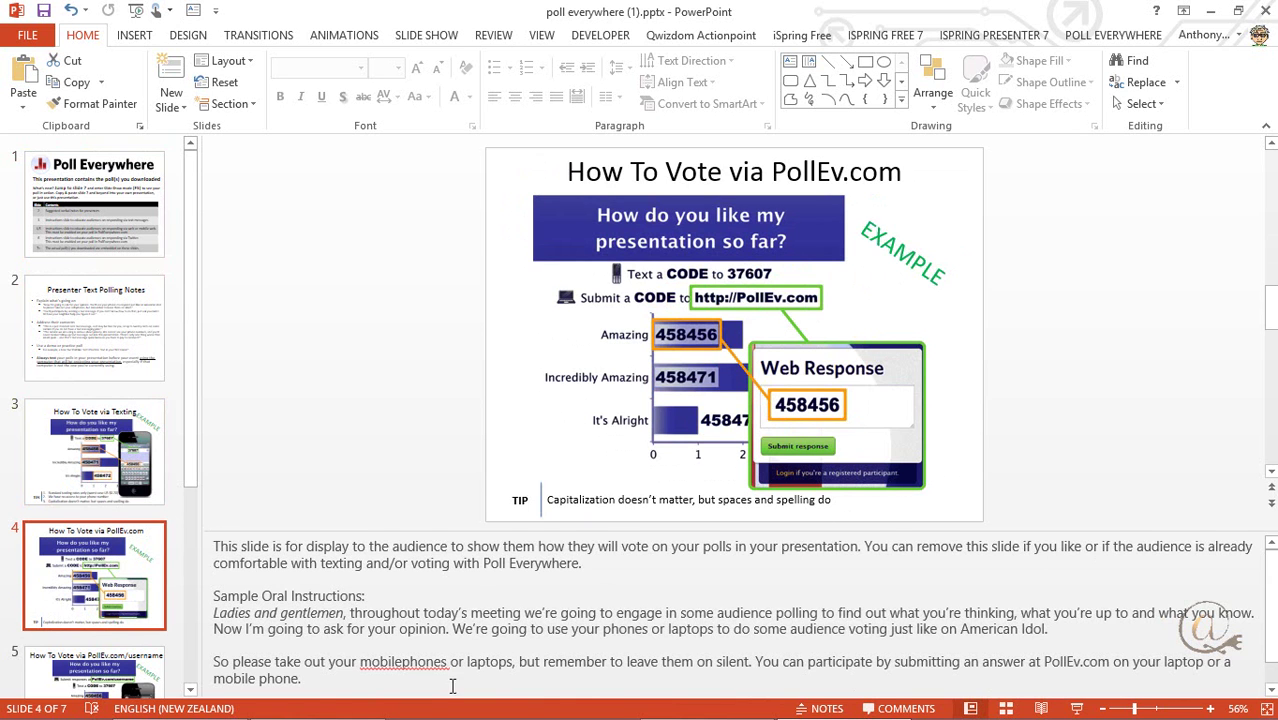
pyautogui.click(1262, 11)
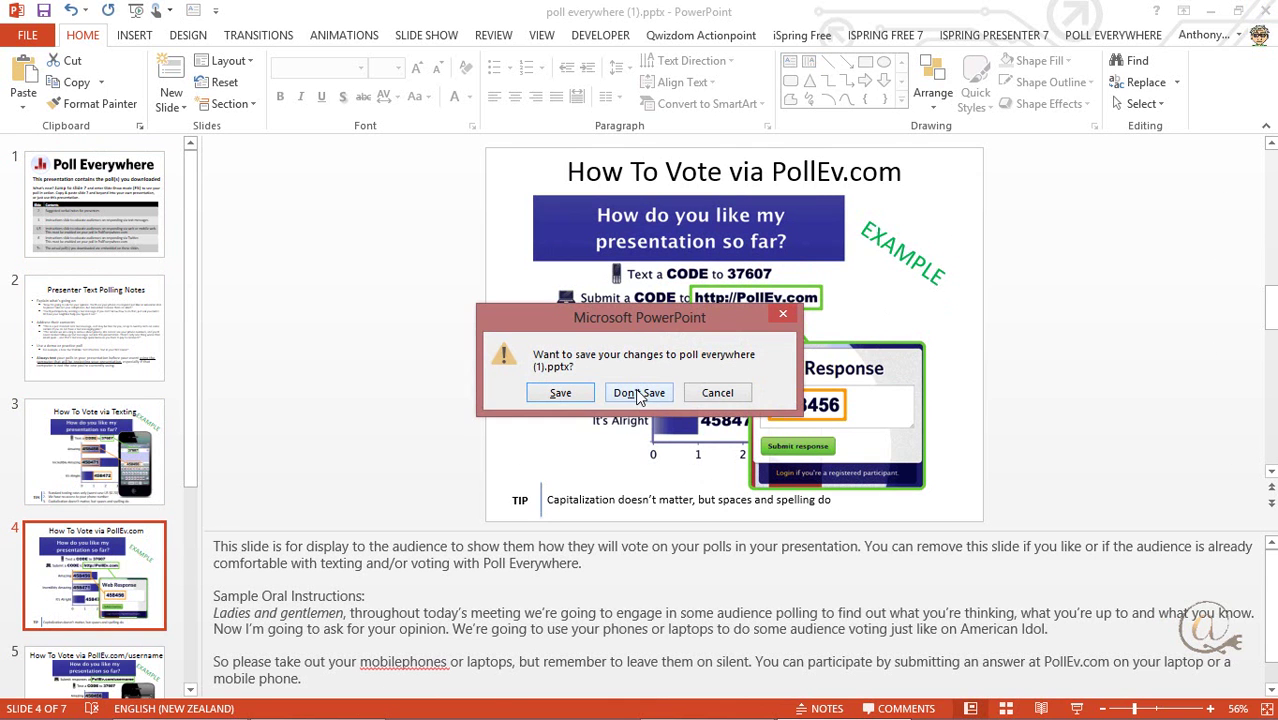
pyautogui.click(641, 395)
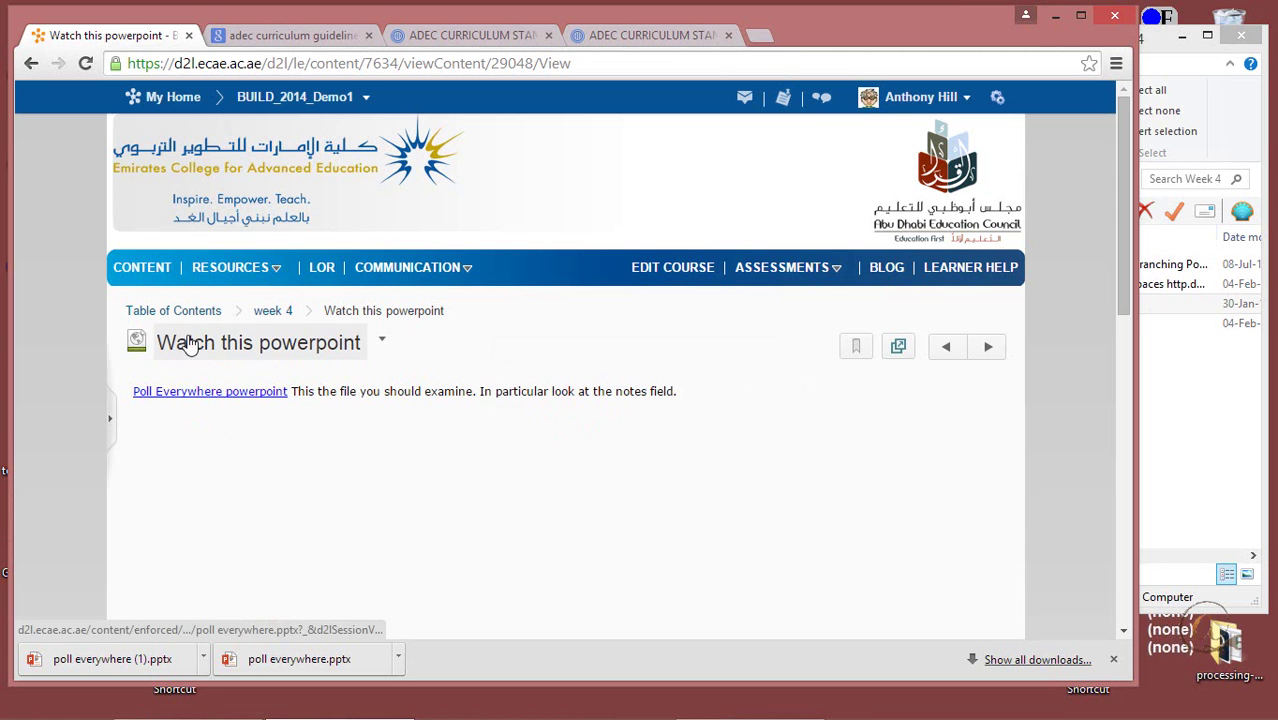
# - Upload poll everywhere.pptx from the desktop Week 4 folder directly into the week 4 module, replacing the existing course file
pyautogui.click(274, 313)
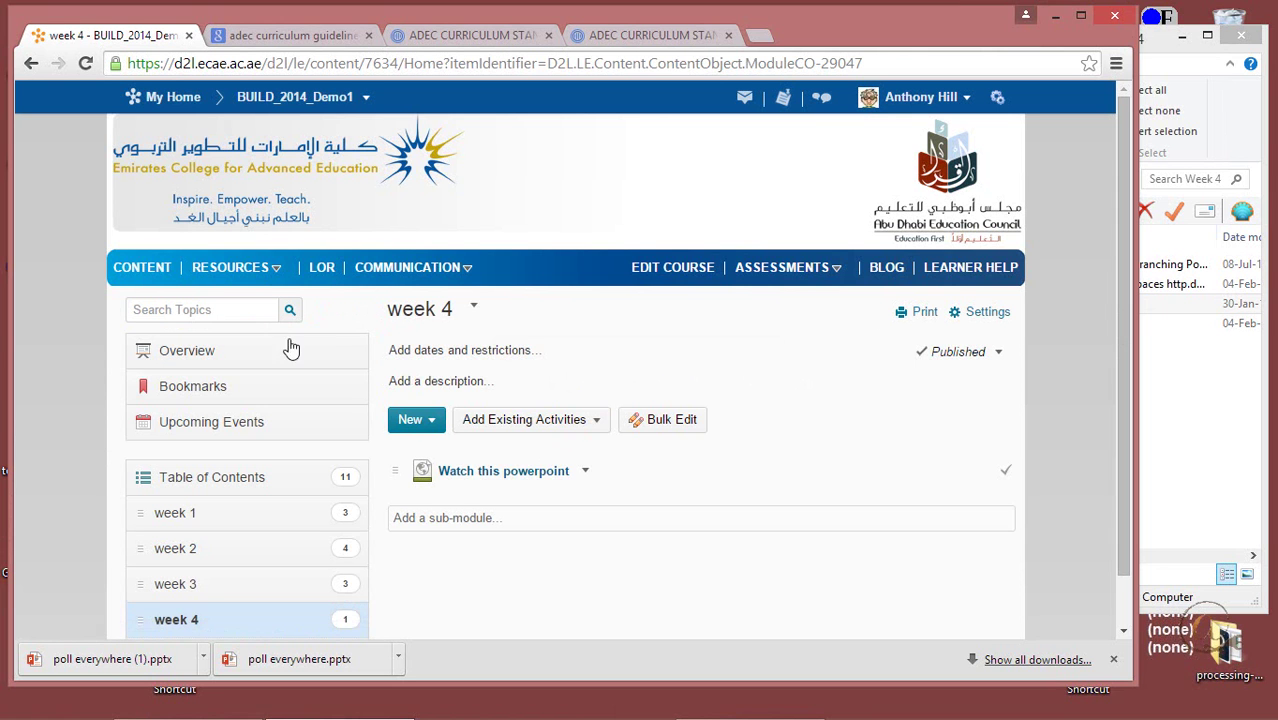
pyautogui.click(433, 424)
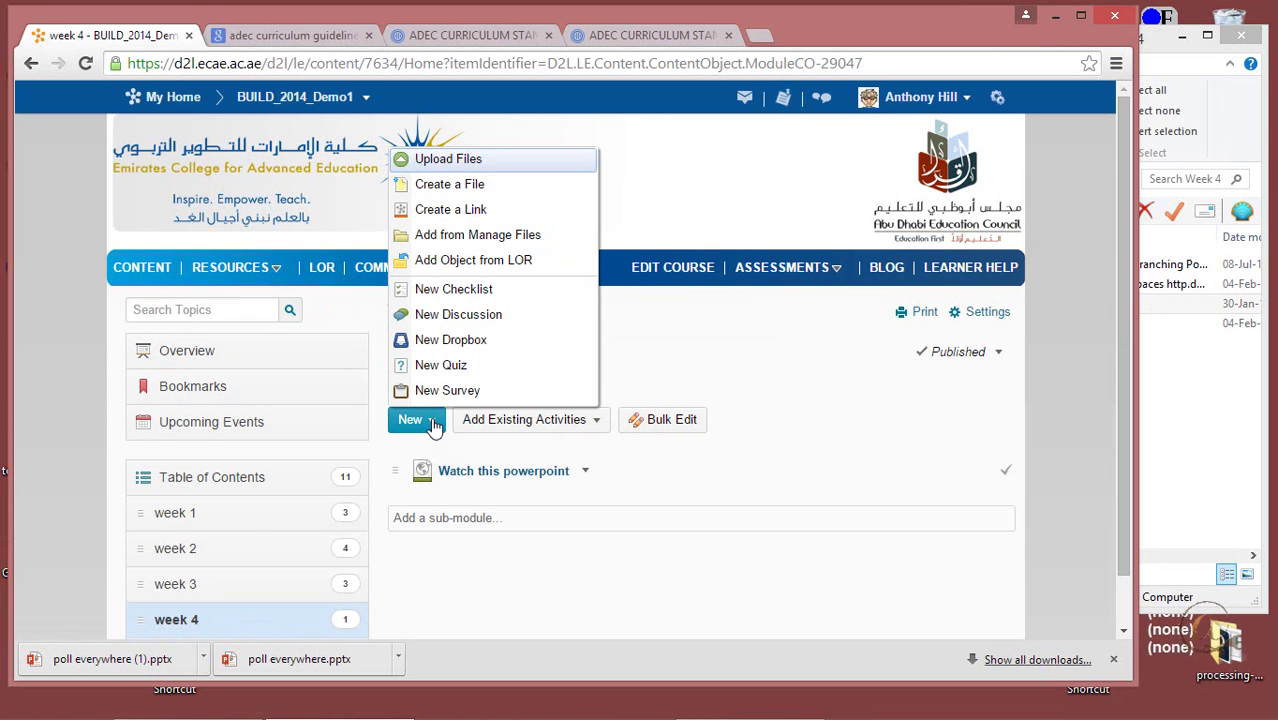
pyautogui.click(472, 161)
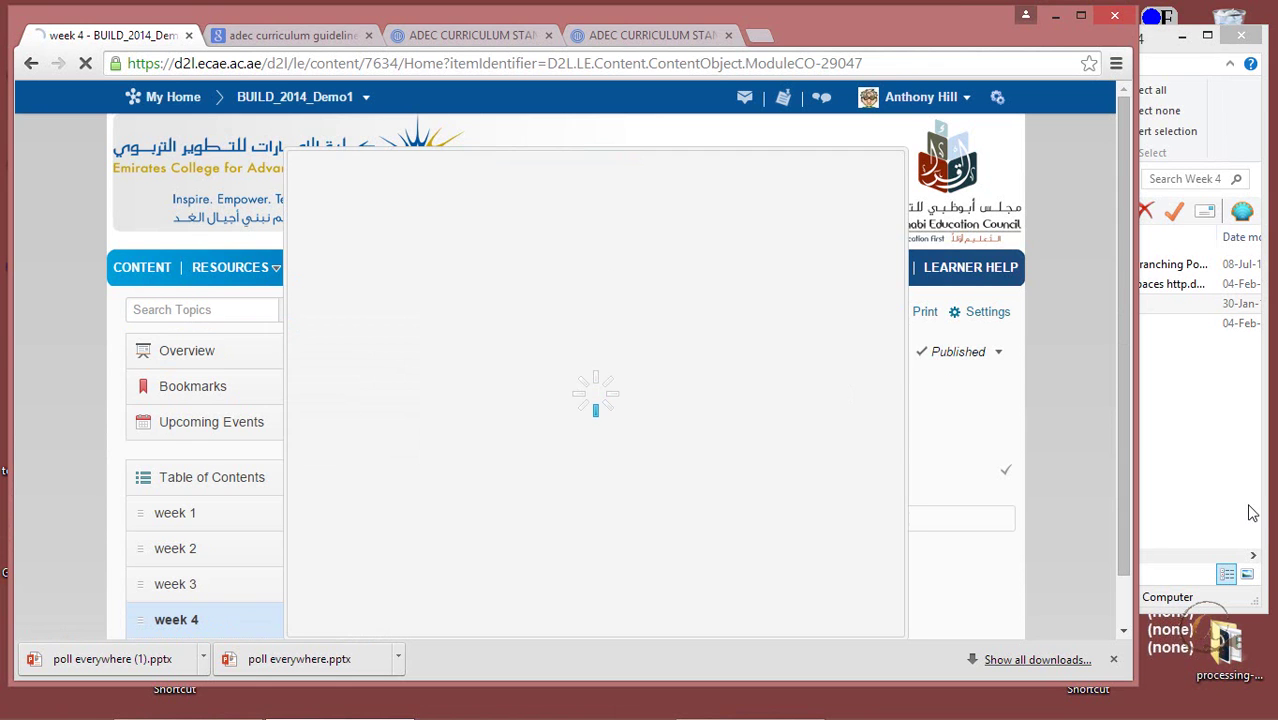
pyautogui.click(1165, 432)
pyautogui.click(1052, 313)
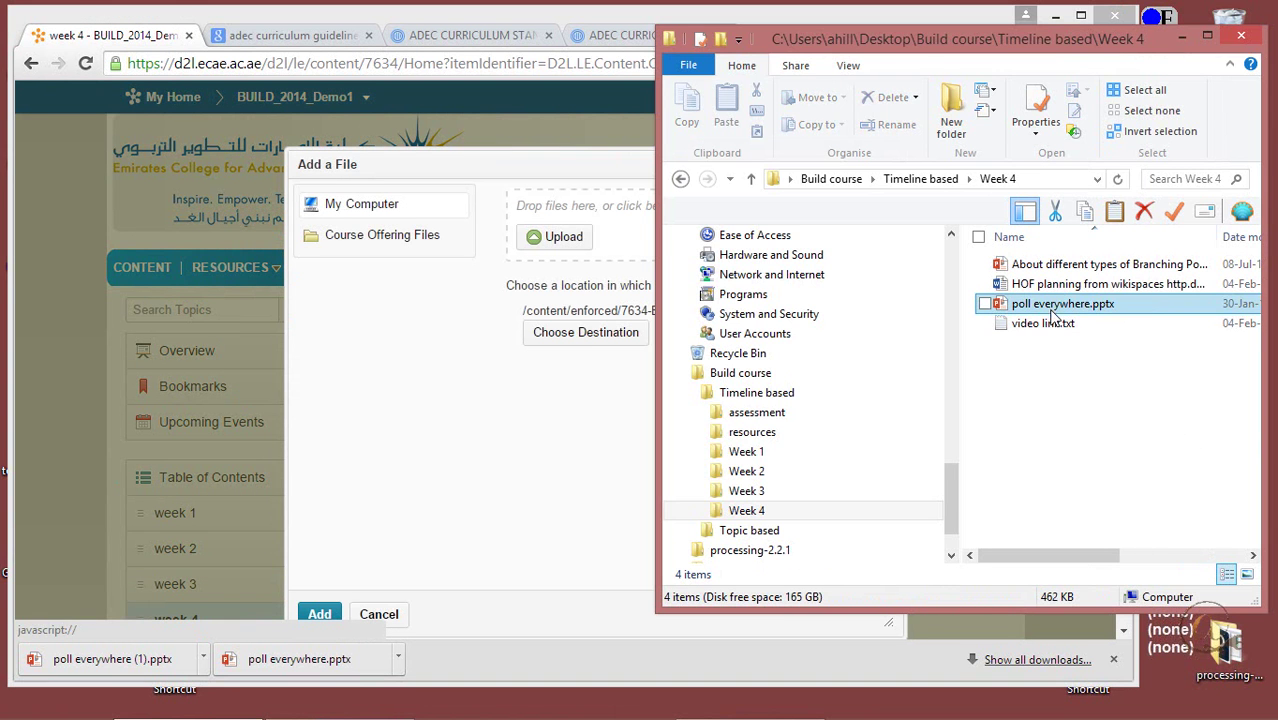
pyautogui.moveTo(1052, 313); pyautogui.dragTo(577, 222)
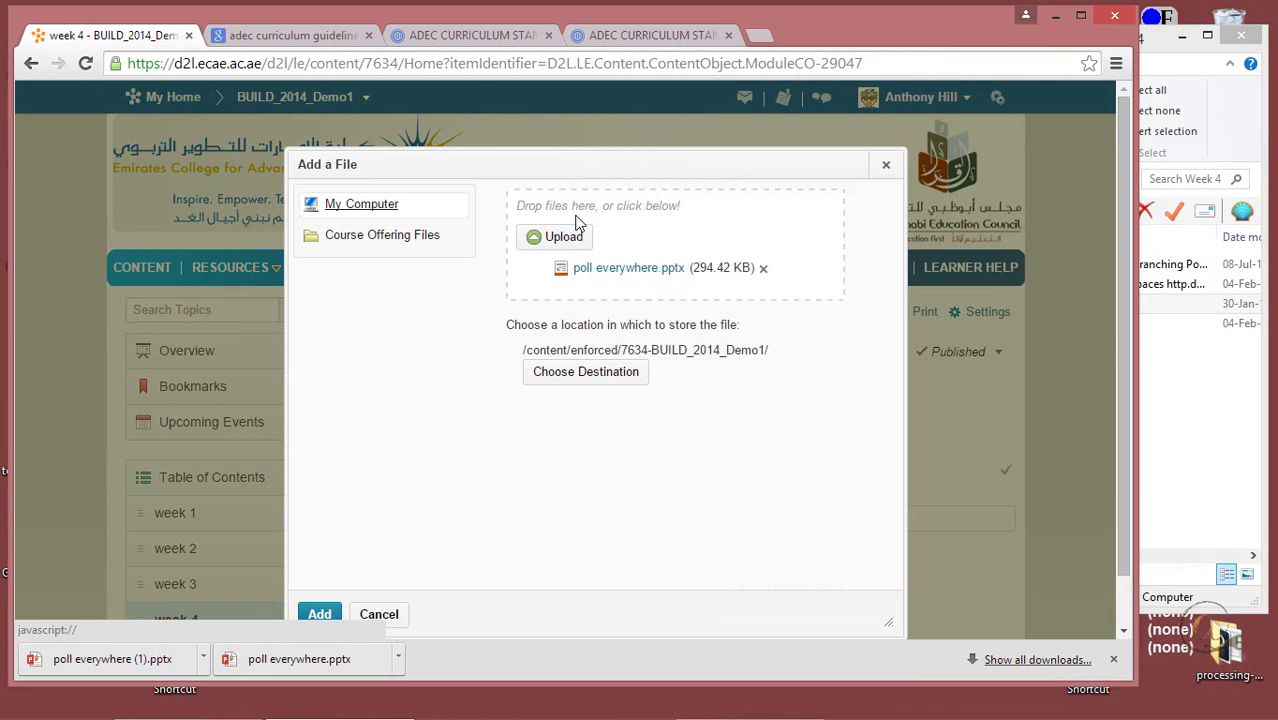
pyautogui.click(321, 615)
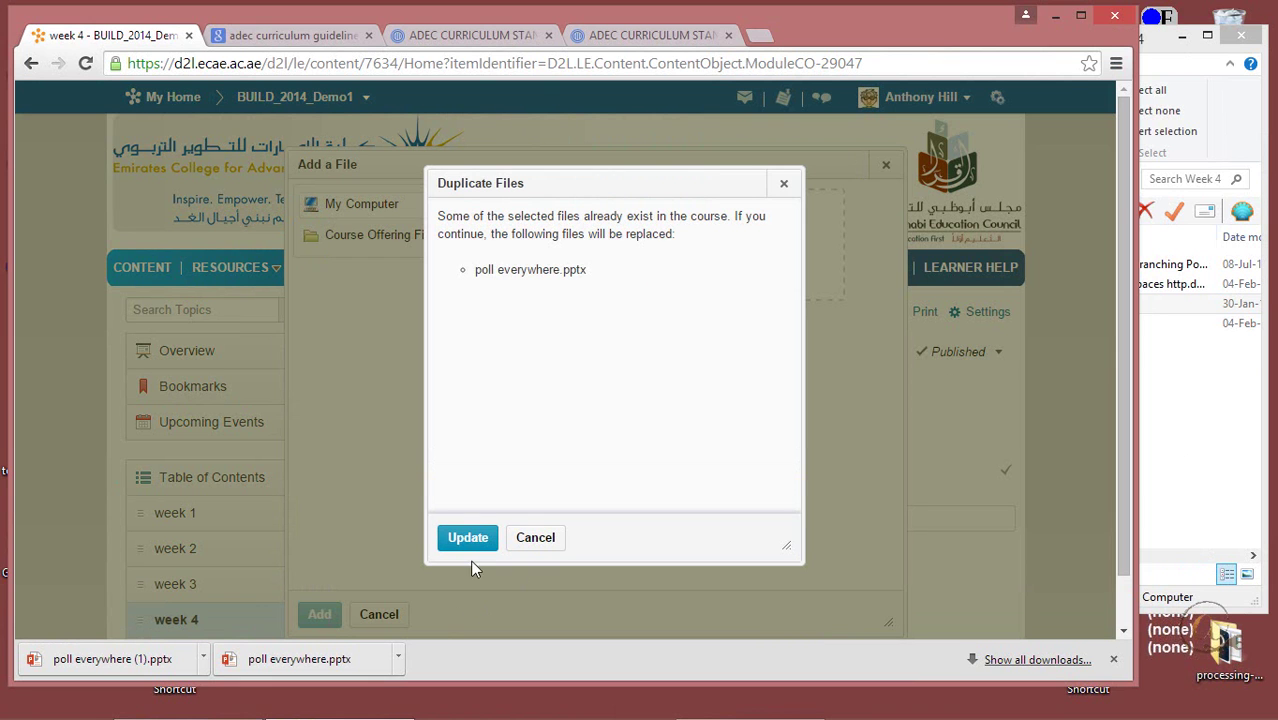
pyautogui.click(470, 538)
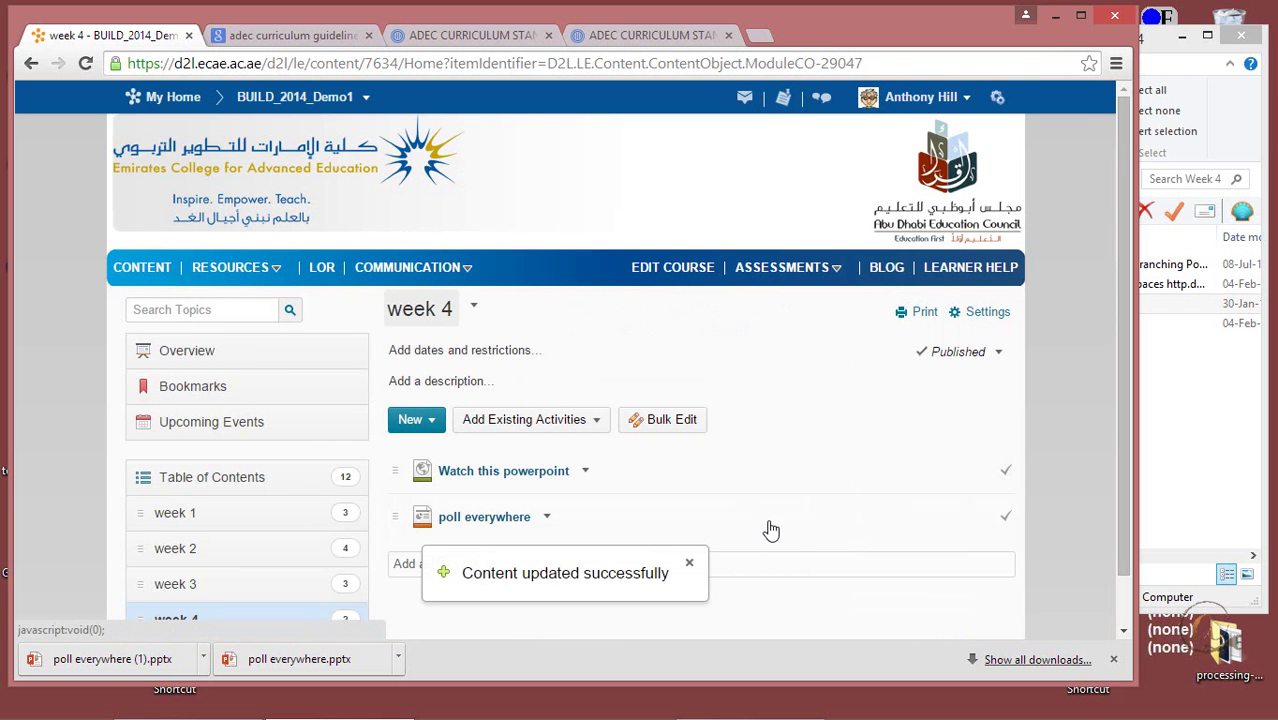
# - Open the poll everywhere topic and look through its slides in the embedded viewer
pyautogui.scroll(-1, 740, 524)
pyautogui.click(490, 466)
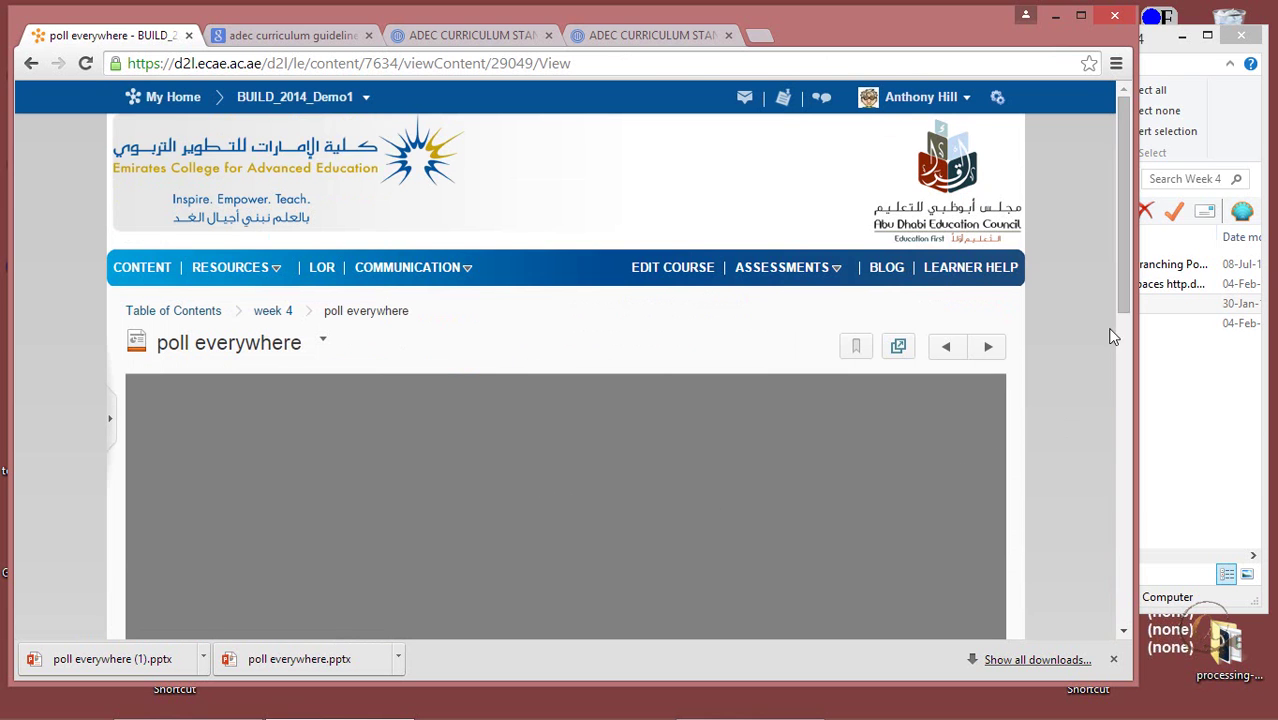
pyautogui.moveTo(1123, 261); pyautogui.dragTo(1127, 378)
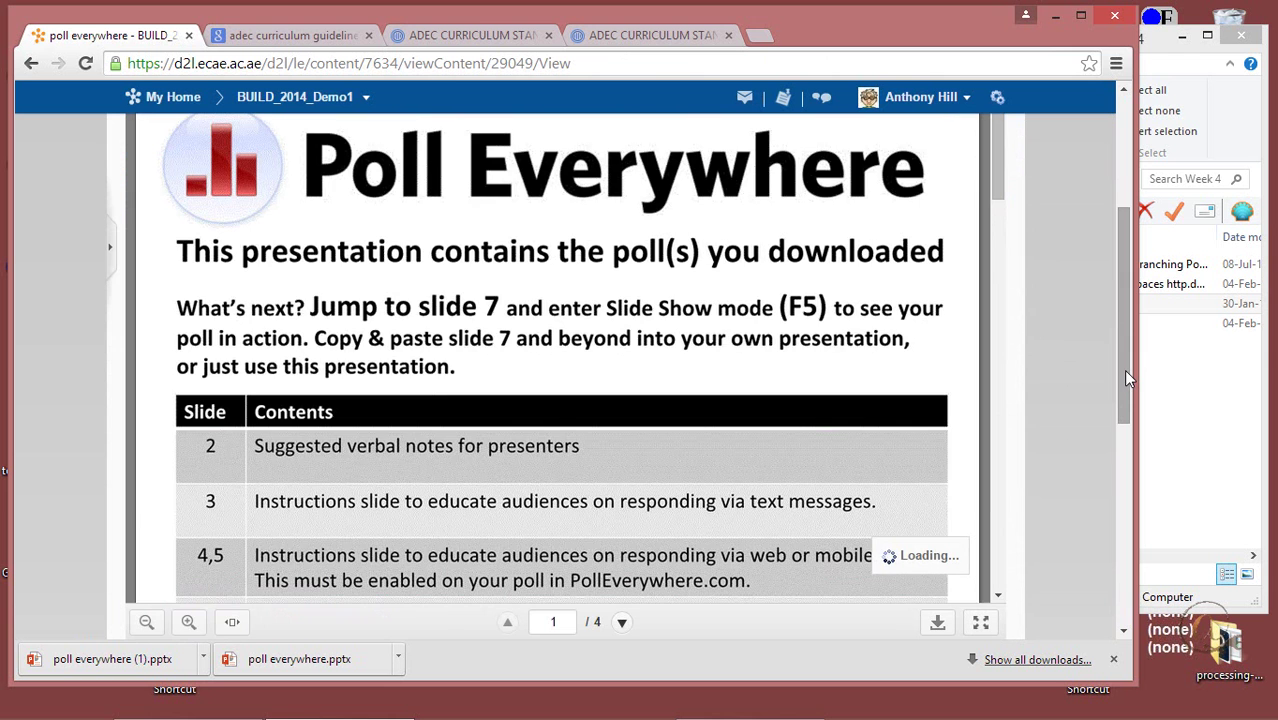
pyautogui.moveTo(993, 171); pyautogui.dragTo(961, 479)
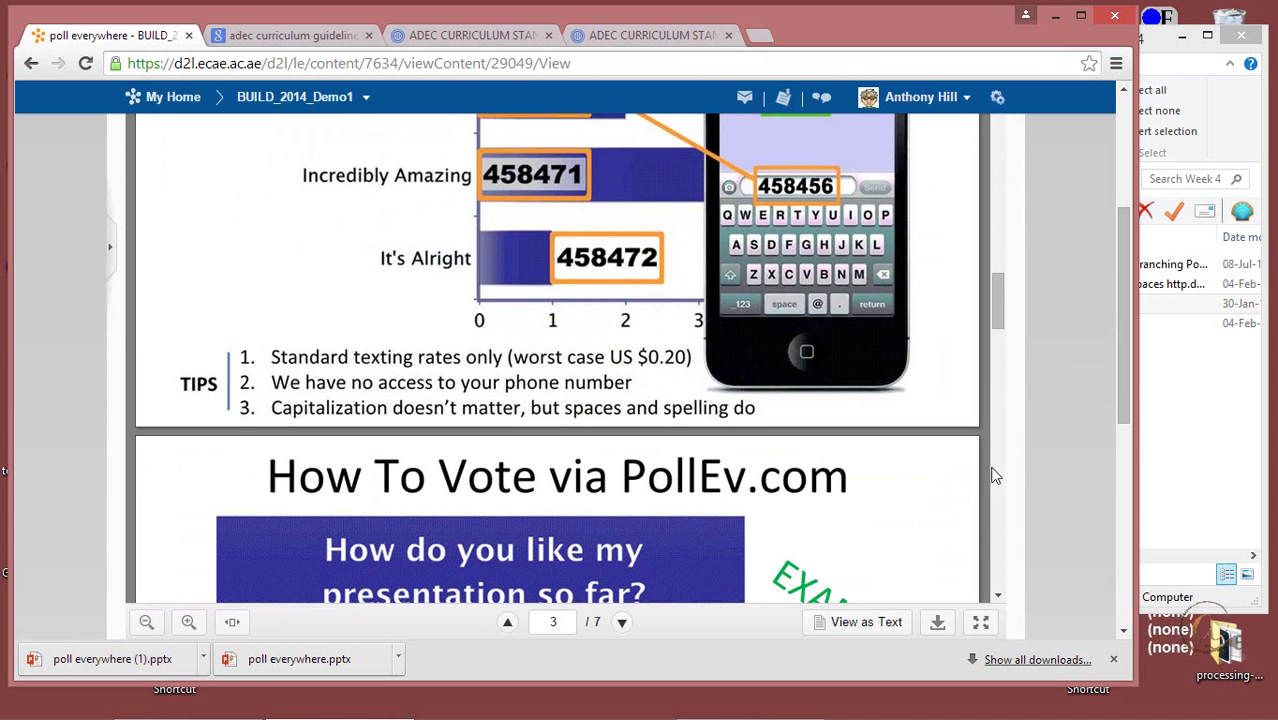
pyautogui.moveTo(996, 311); pyautogui.dragTo(995, 176)
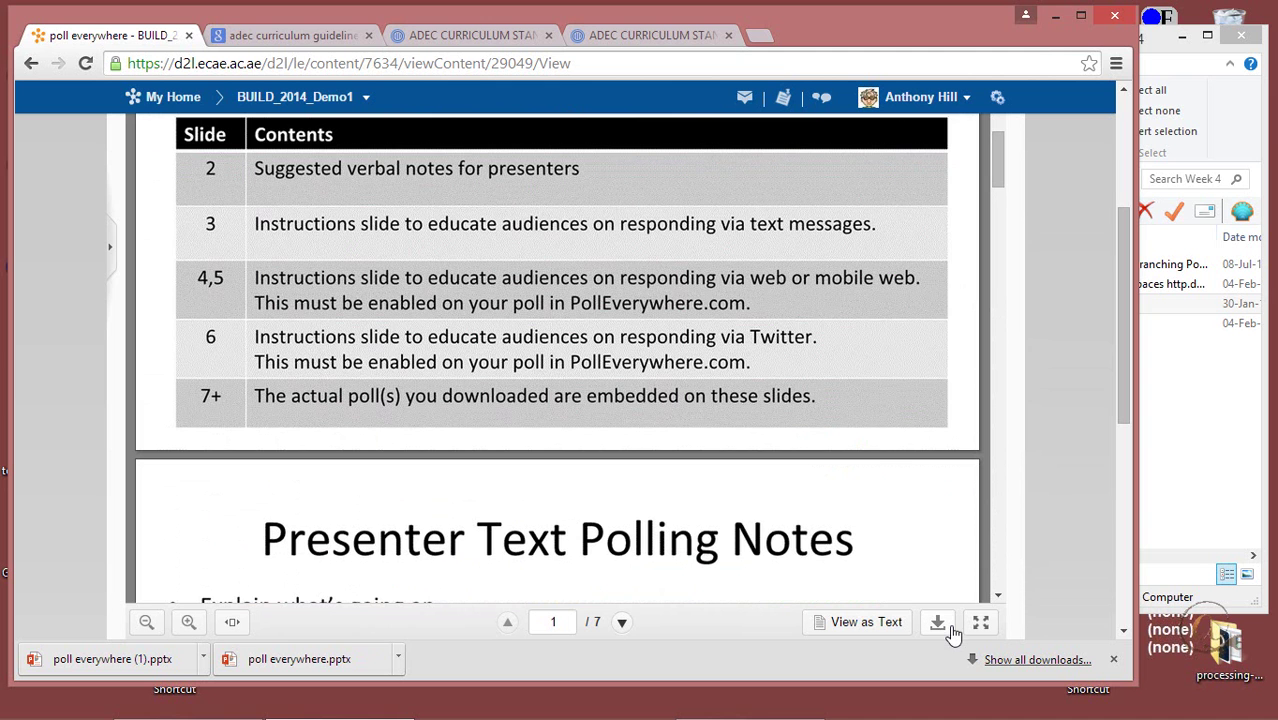
pyautogui.scroll(1, 994, 134)
pyautogui.scroll(-1, 997, 110)
pyautogui.moveTo(1117, 269); pyautogui.dragTo(1123, 157)
# - Delete the poll everywhere topic from the week 4 module, keeping the associated file in the course
pyautogui.click(276, 313)
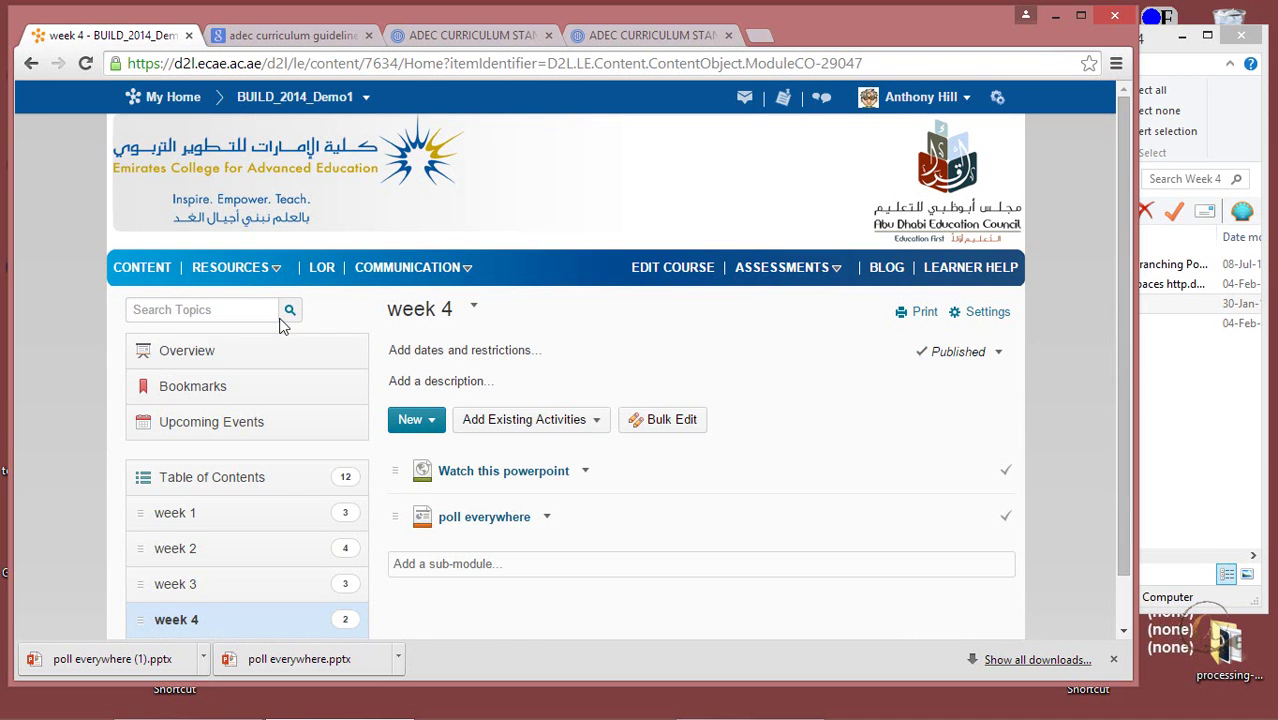
pyautogui.click(547, 517)
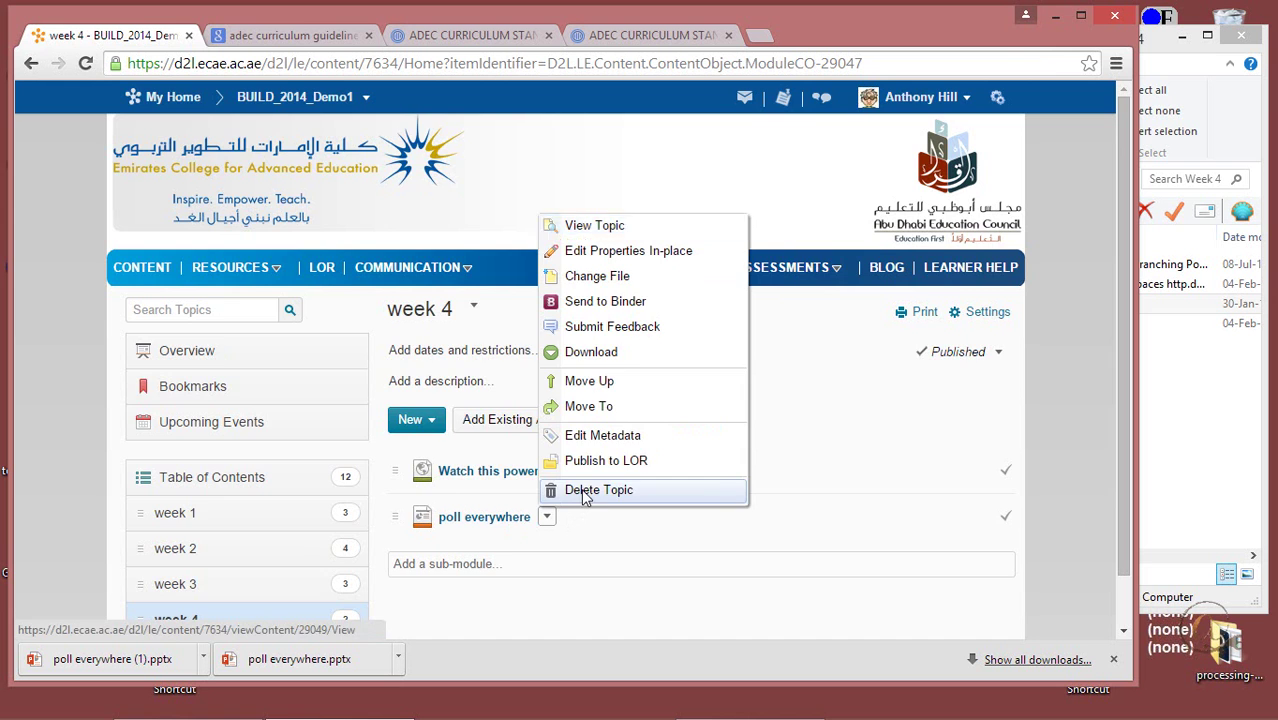
pyautogui.click(581, 489)
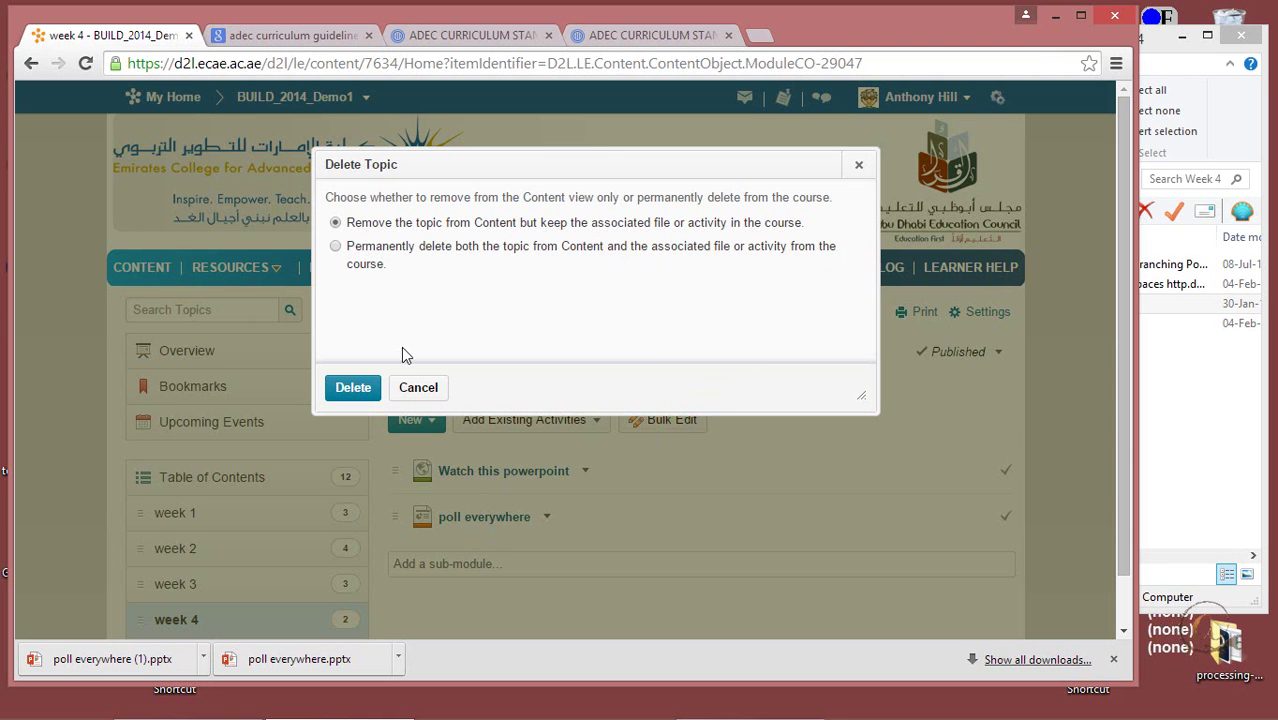
pyautogui.click(358, 389)
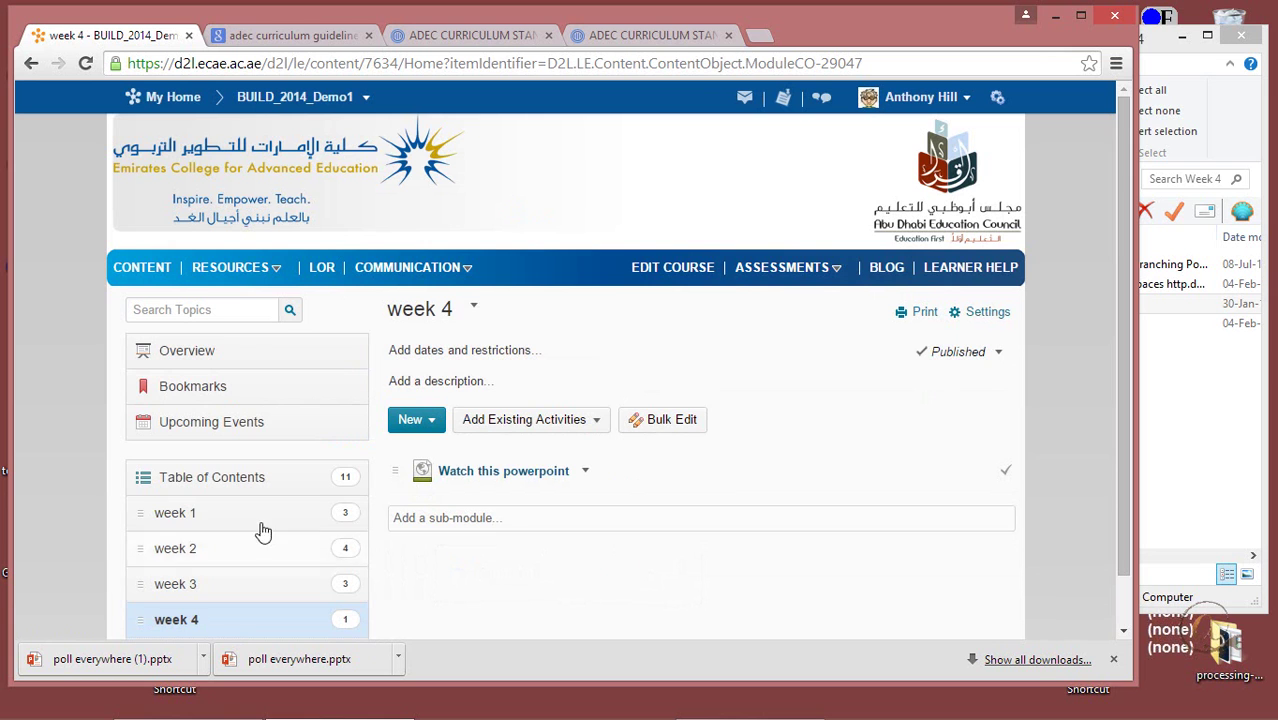
# - Check the Branching PowerPoints topic in week 1 and add its existing file from Manage Files to the week 4 module
pyautogui.click(189, 518)
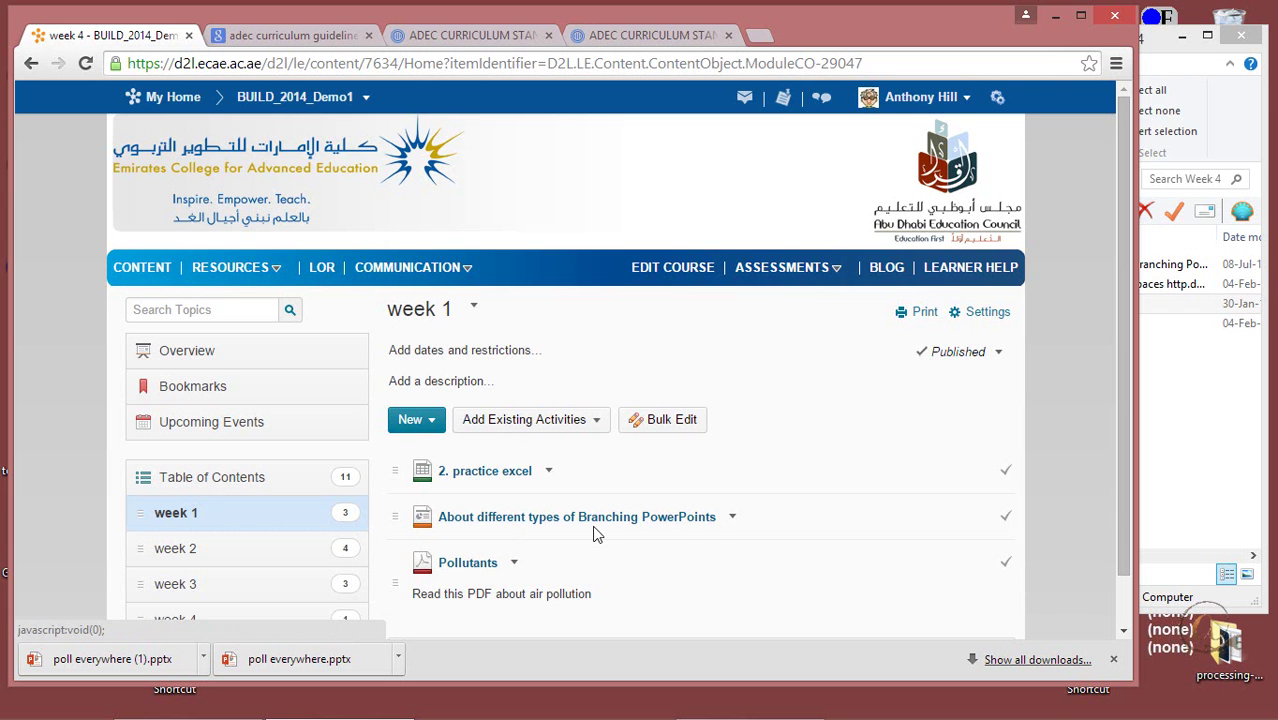
pyautogui.click(1165, 470)
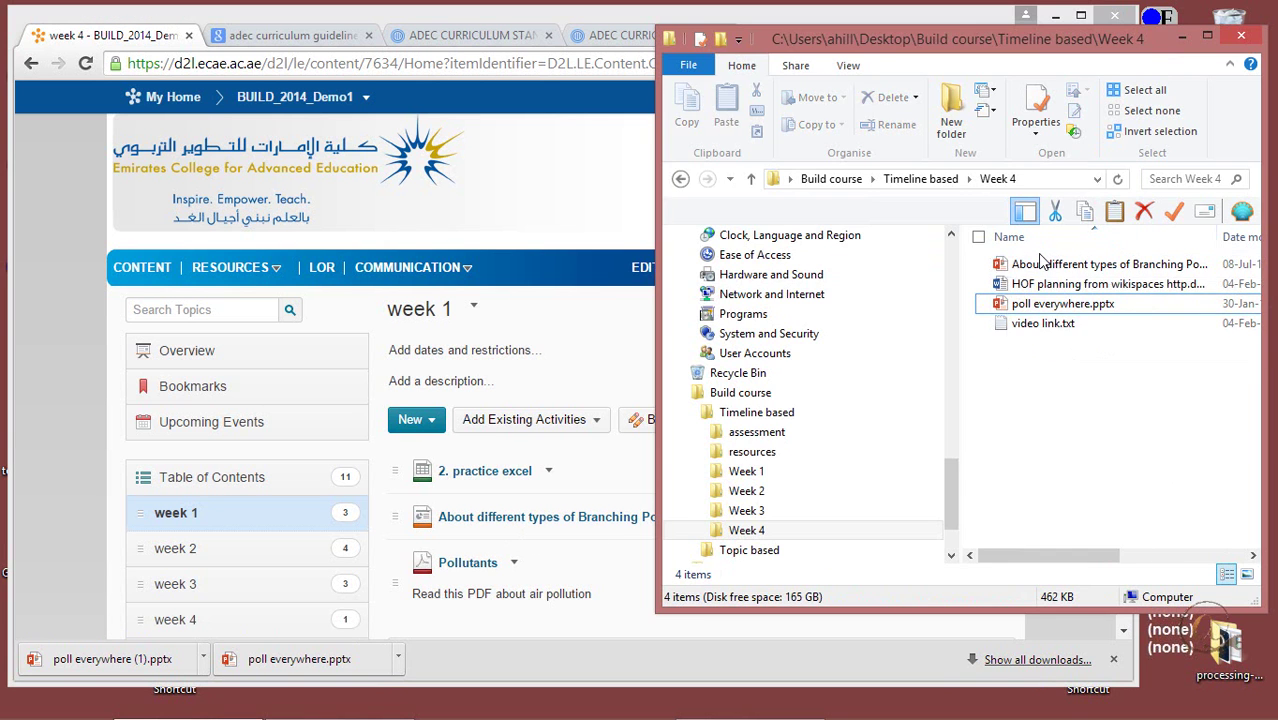
pyautogui.click(758, 532)
pyautogui.click(177, 620)
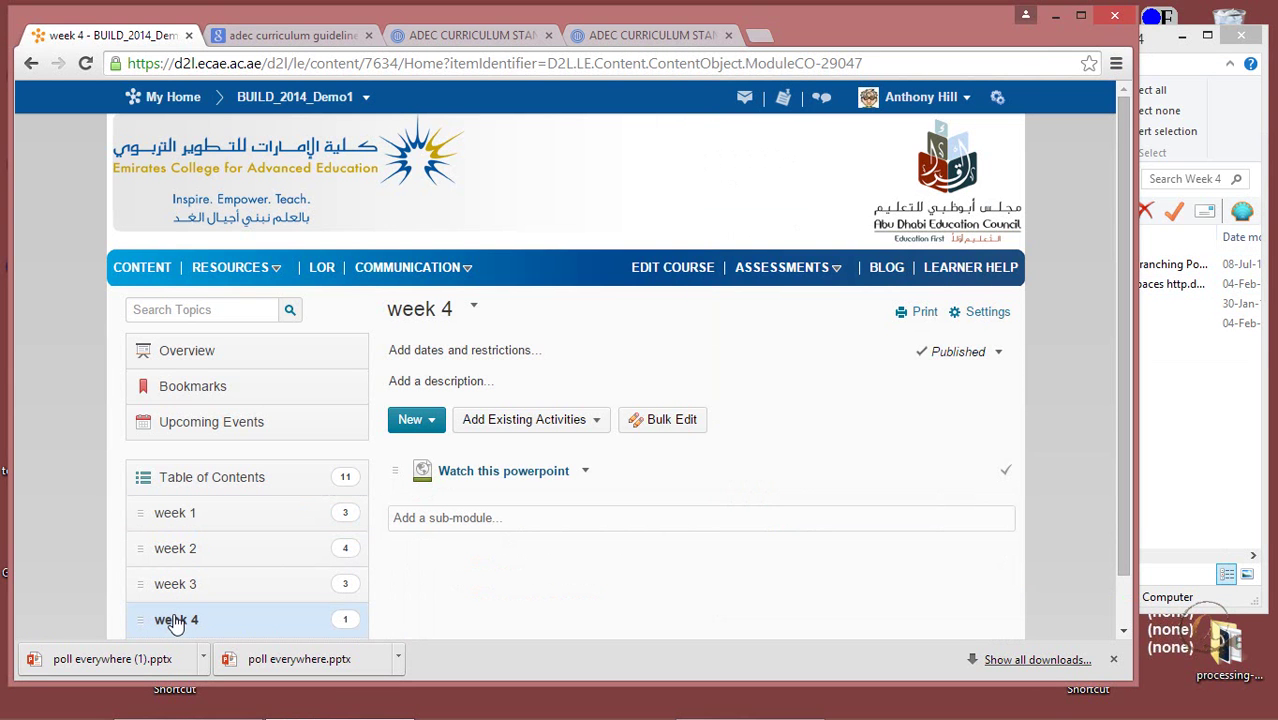
pyautogui.click(434, 425)
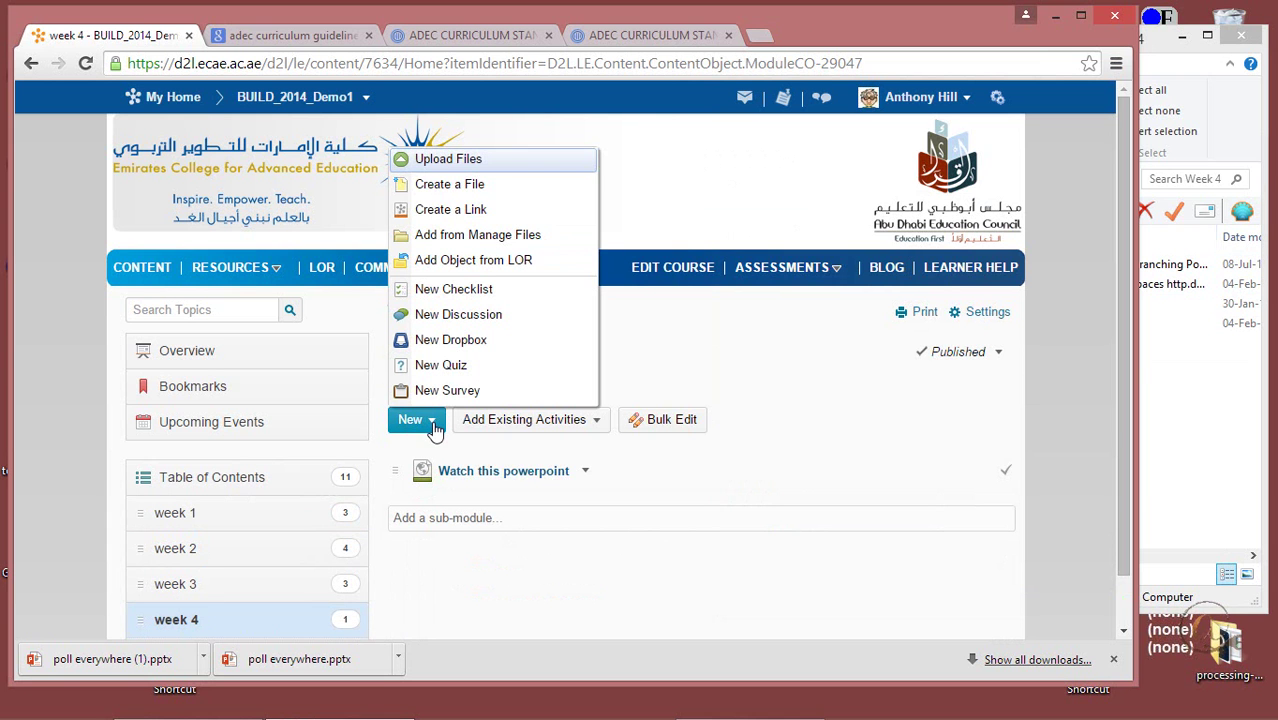
pyautogui.click(462, 237)
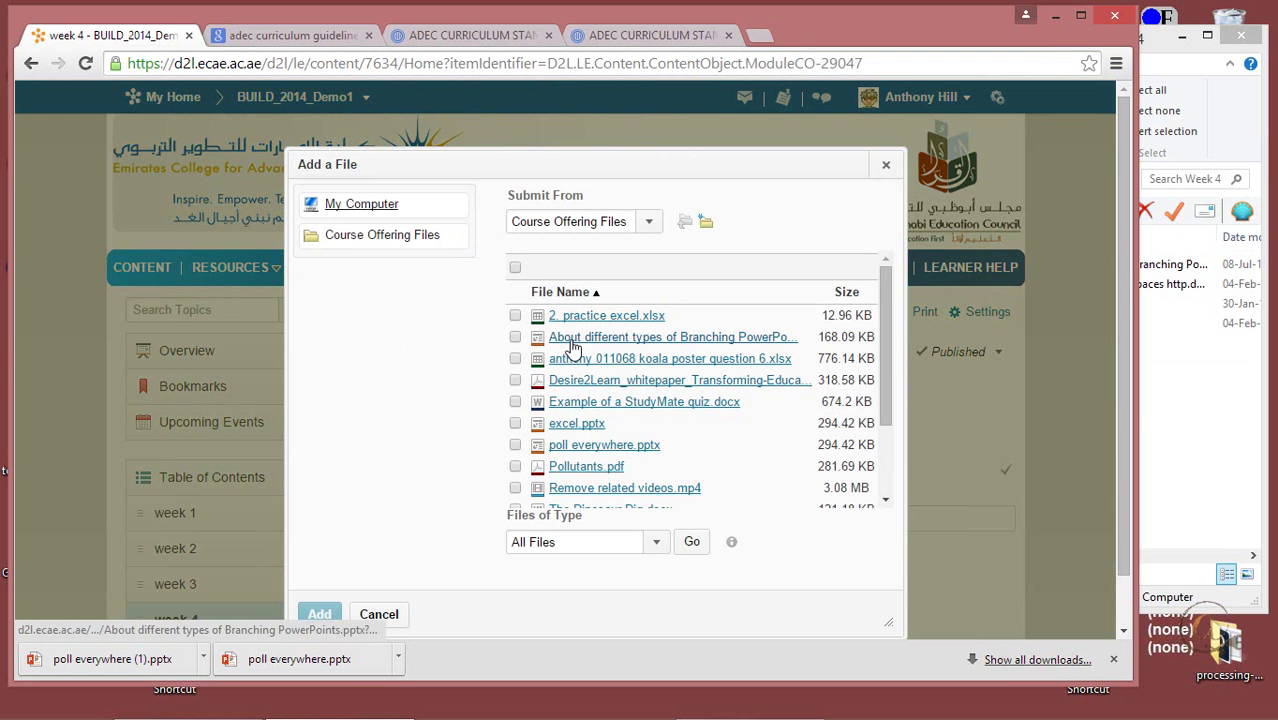
pyautogui.click(515, 337)
pyautogui.moveTo(884, 383)
pyautogui.mouseDown()
pyautogui.moveTo(882, 440)
pyautogui.moveTo(882, 360)
pyautogui.mouseUp()
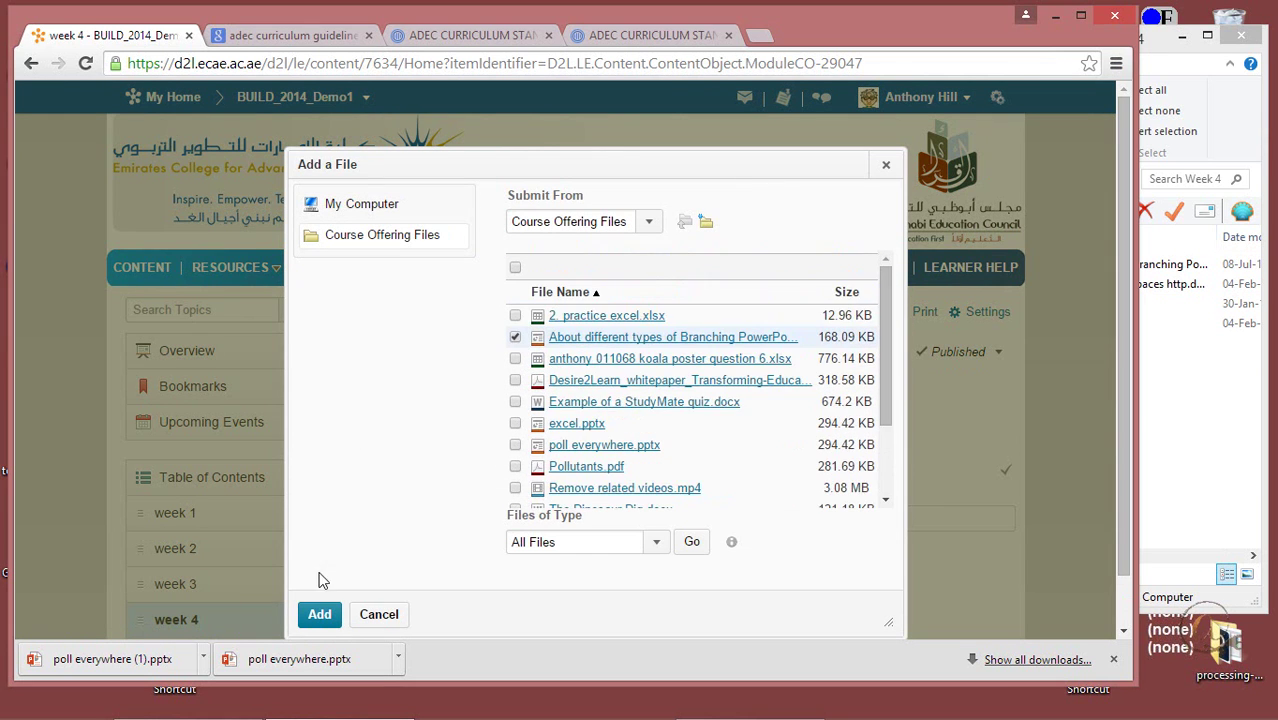
pyautogui.click(322, 612)
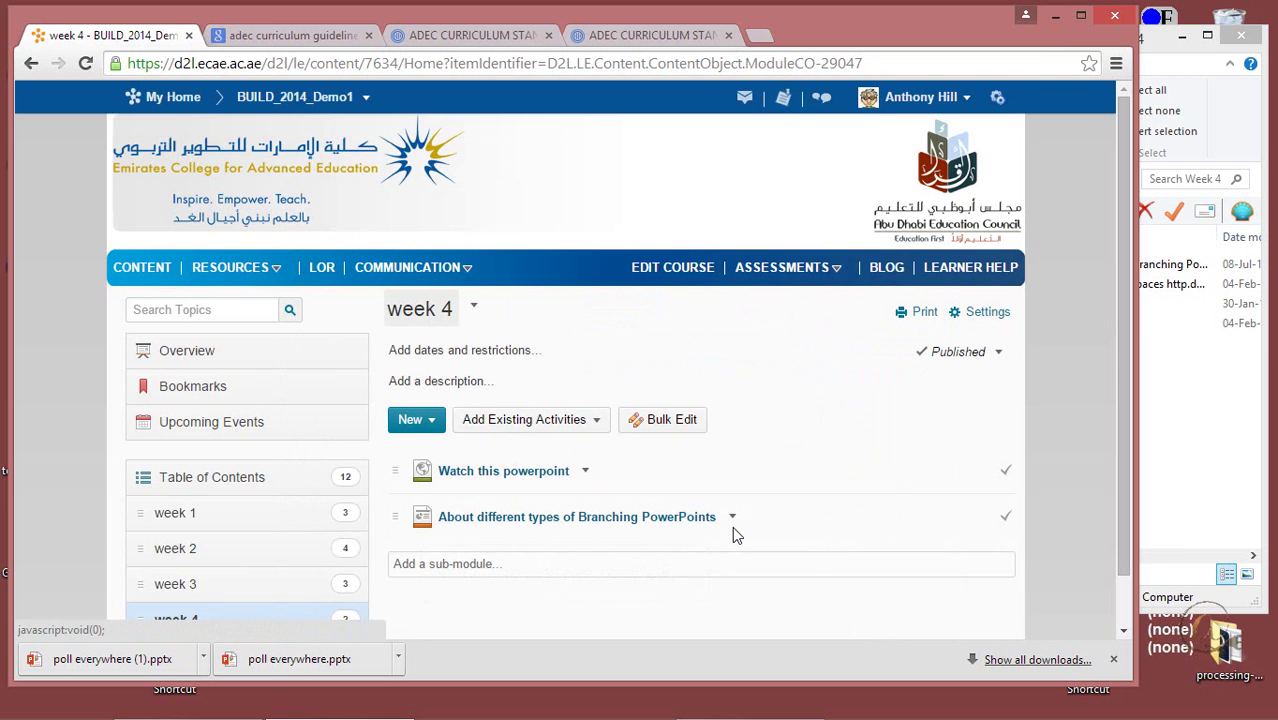
# - Copy the YouTube address from video link.txt in the desktop Week 4 folder and minimize the text file
pyautogui.click(1179, 422)
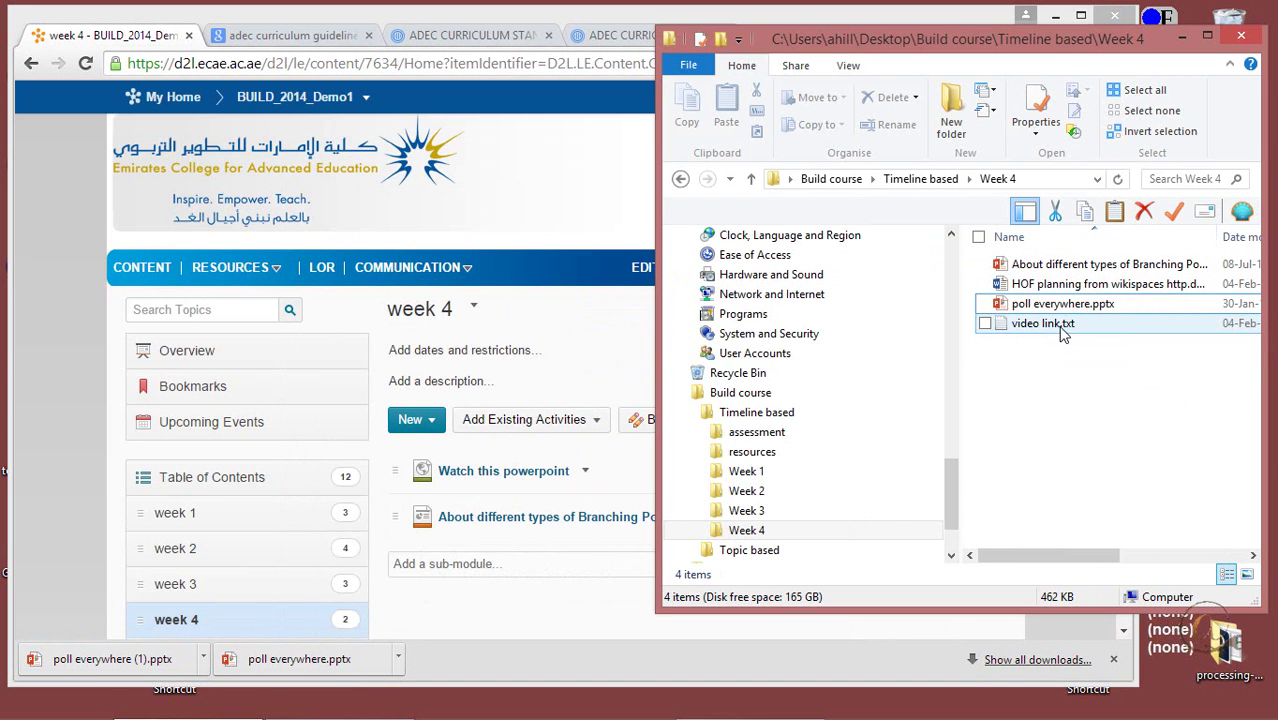
pyautogui.doubleClick(1062, 330)
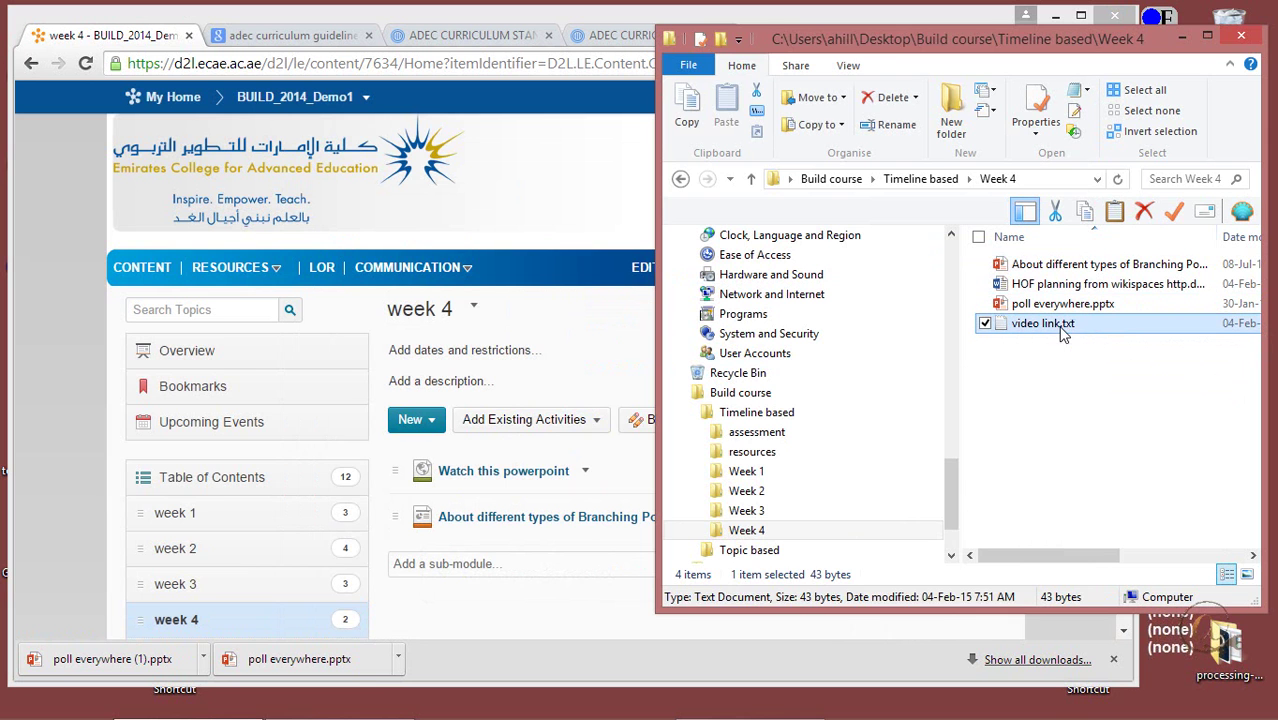
pyautogui.doubleClick(514, 112)
pyautogui.hotkey('ctrl', 'c')
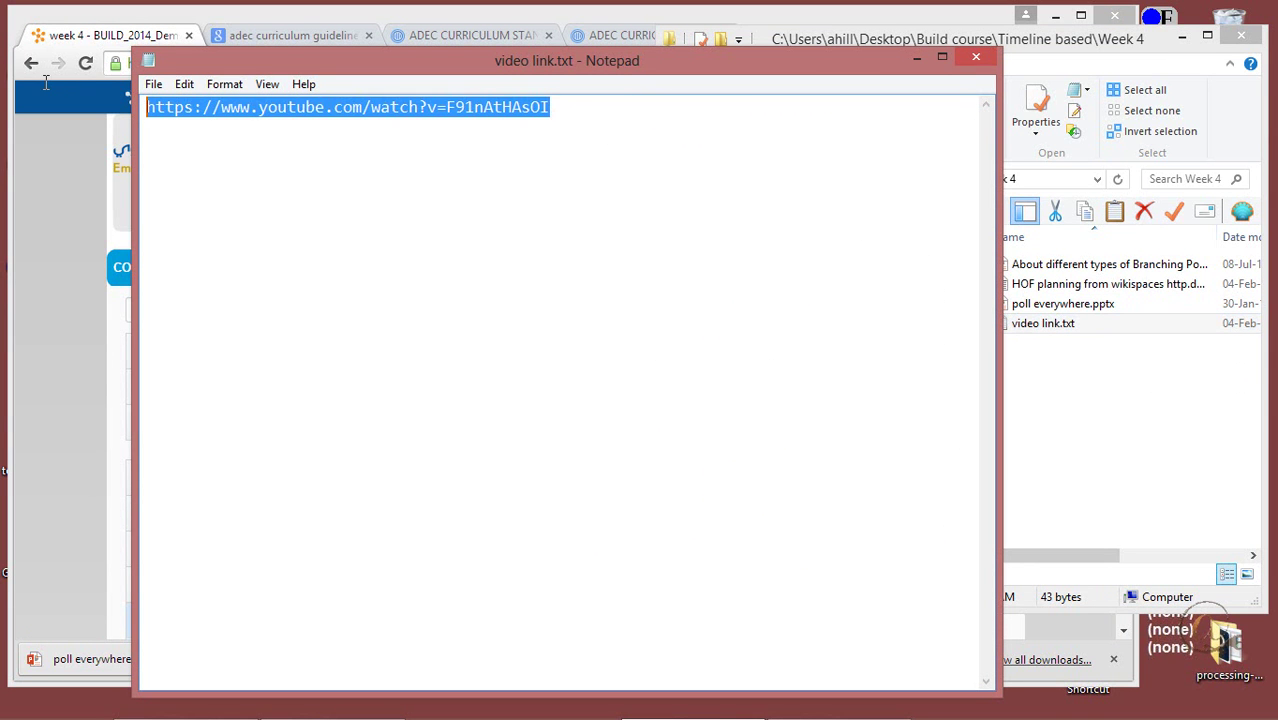
pyautogui.click(914, 61)
# - Create a new file in the week 4 module and title it "Youtube"
pyautogui.click(440, 440)
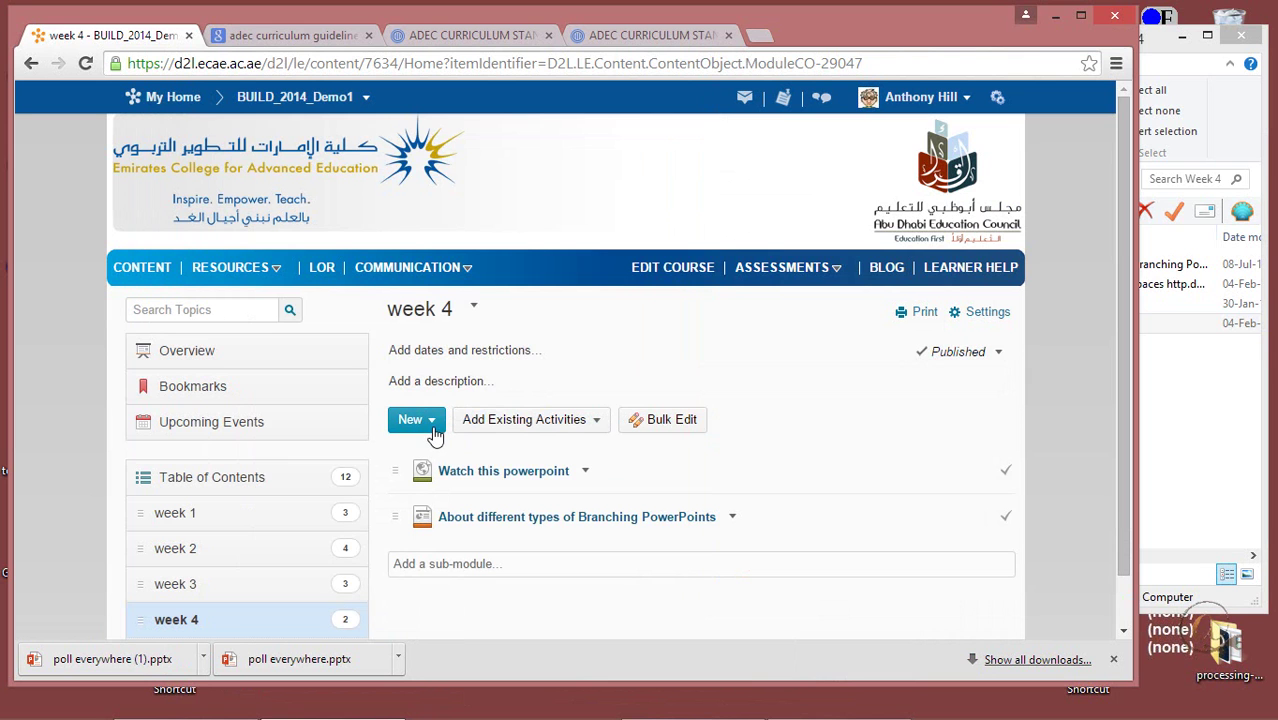
pyautogui.click(416, 422)
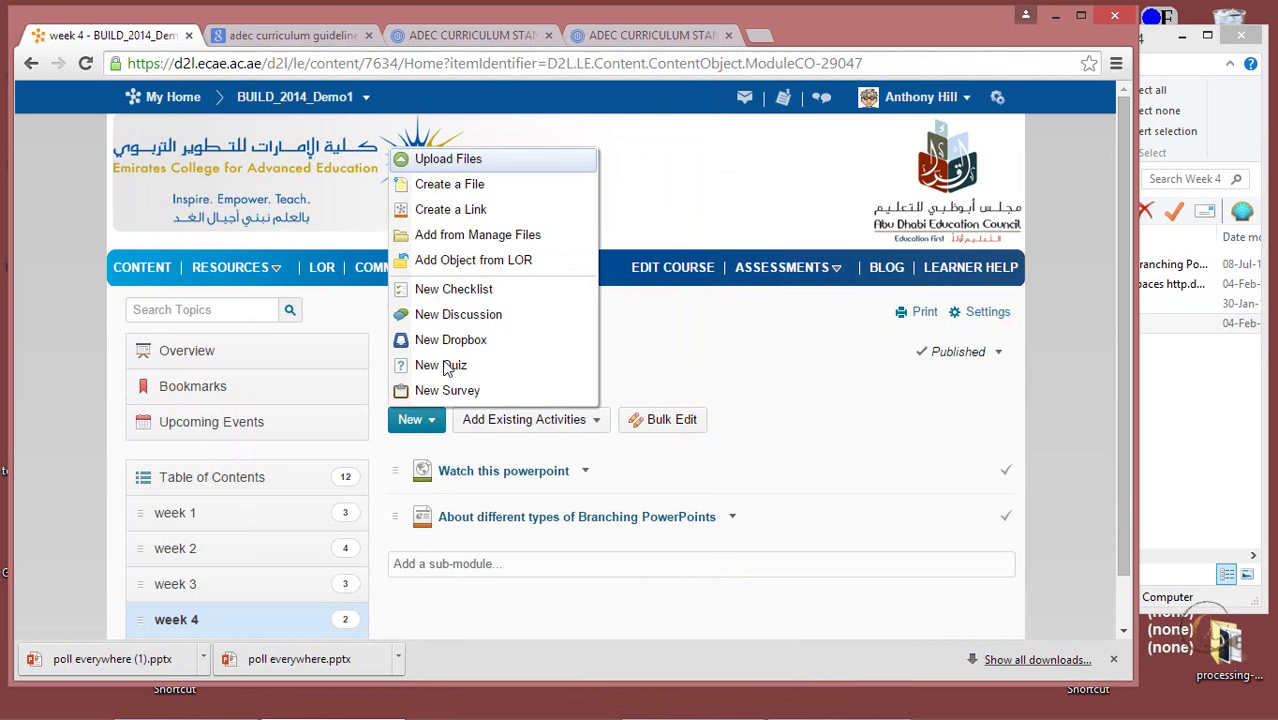
pyautogui.click(457, 190)
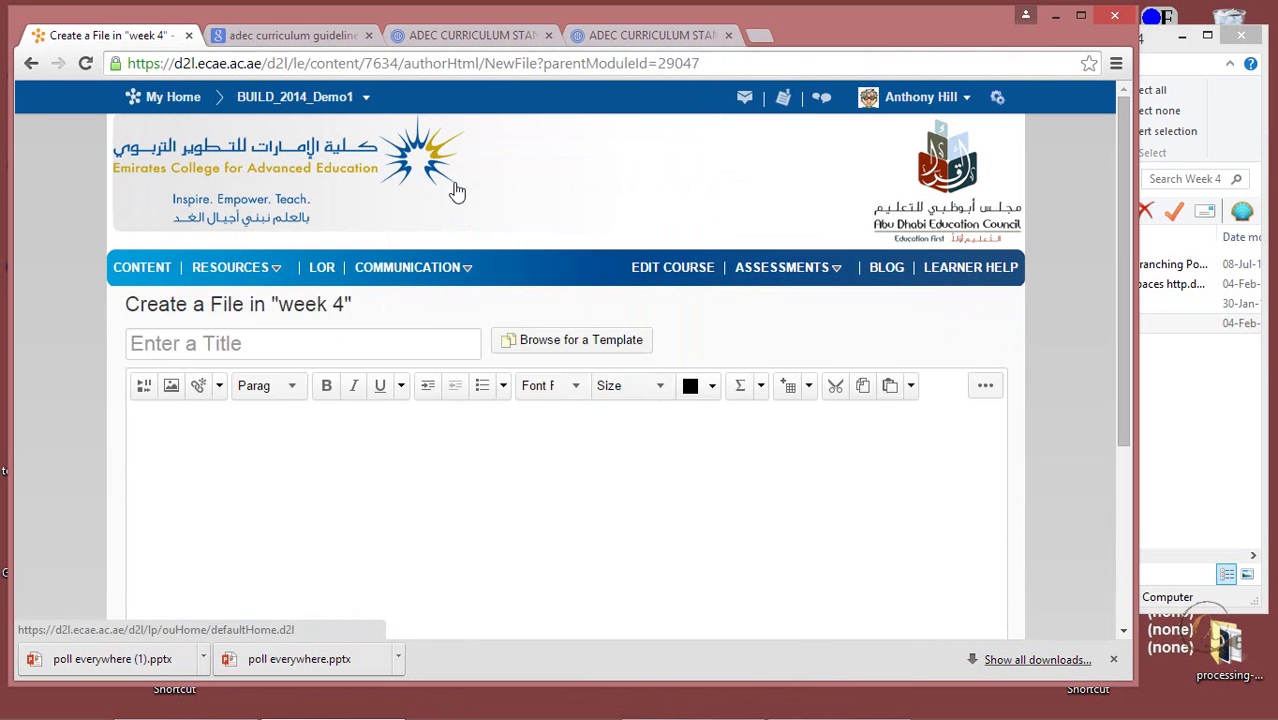
pyautogui.click(337, 342)
pyautogui.write('Youtubv')
pyautogui.press('BackSpace')
pyautogui.write('e')
# - Start inserting a YouTube video in the file's body and search for it by the copied watch address
pyautogui.click(300, 496)
pyautogui.click(145, 386)
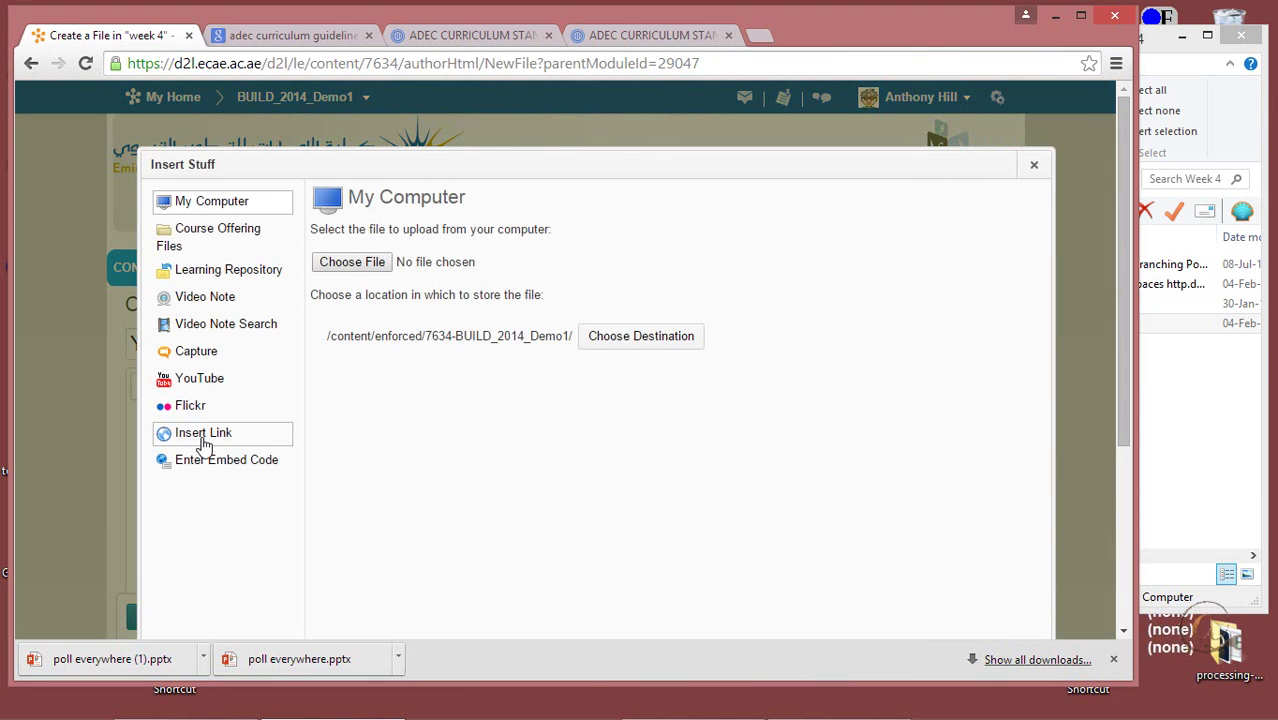
pyautogui.click(198, 382)
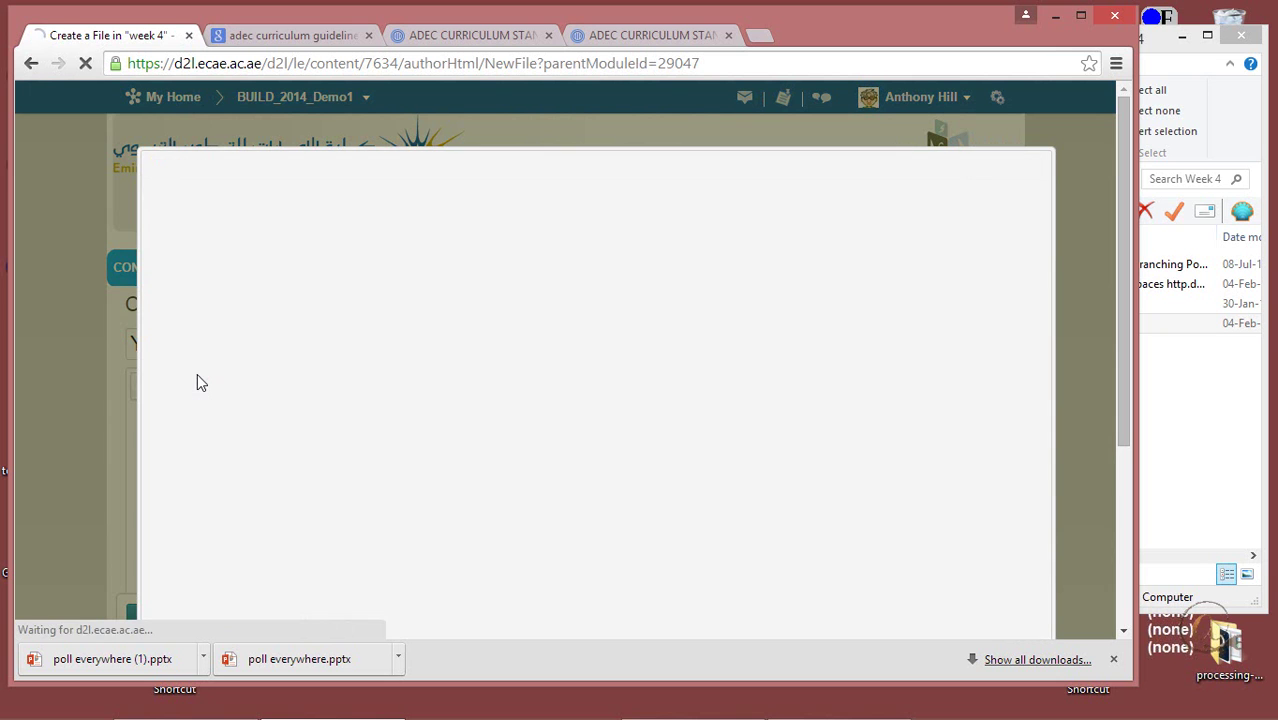
pyautogui.click(476, 234)
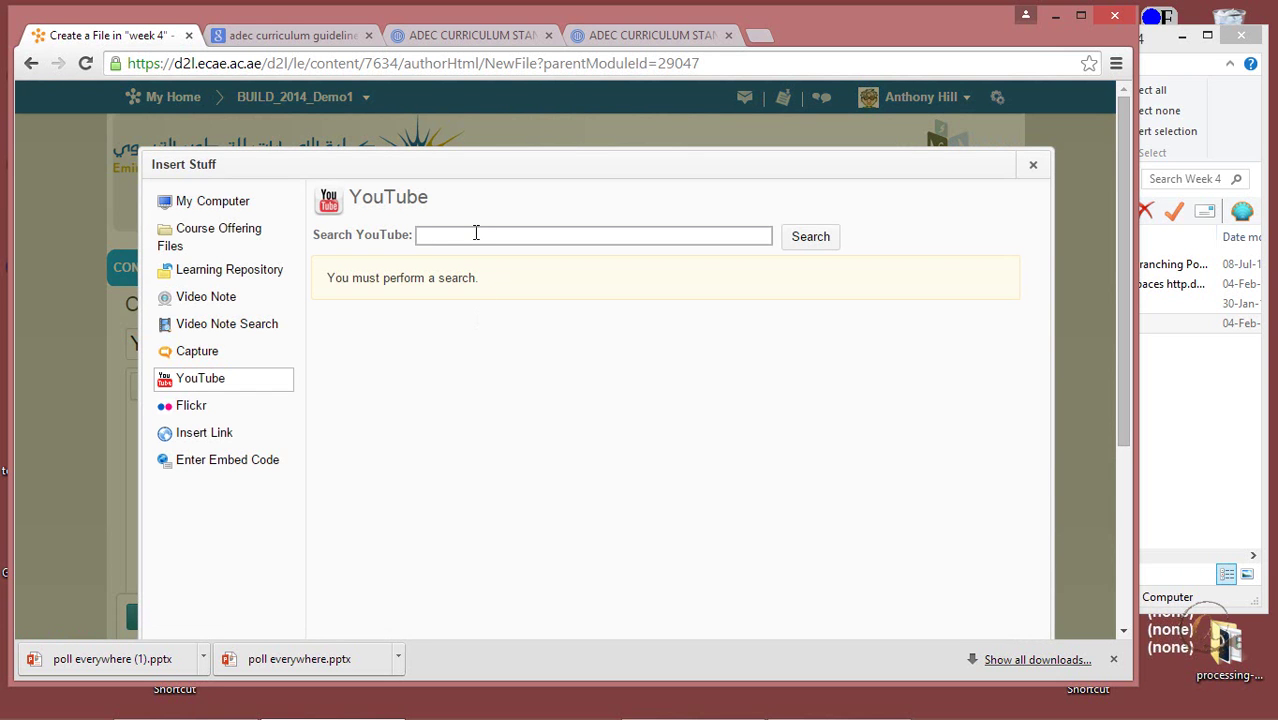
pyautogui.hotkey('ctrl', 'v')
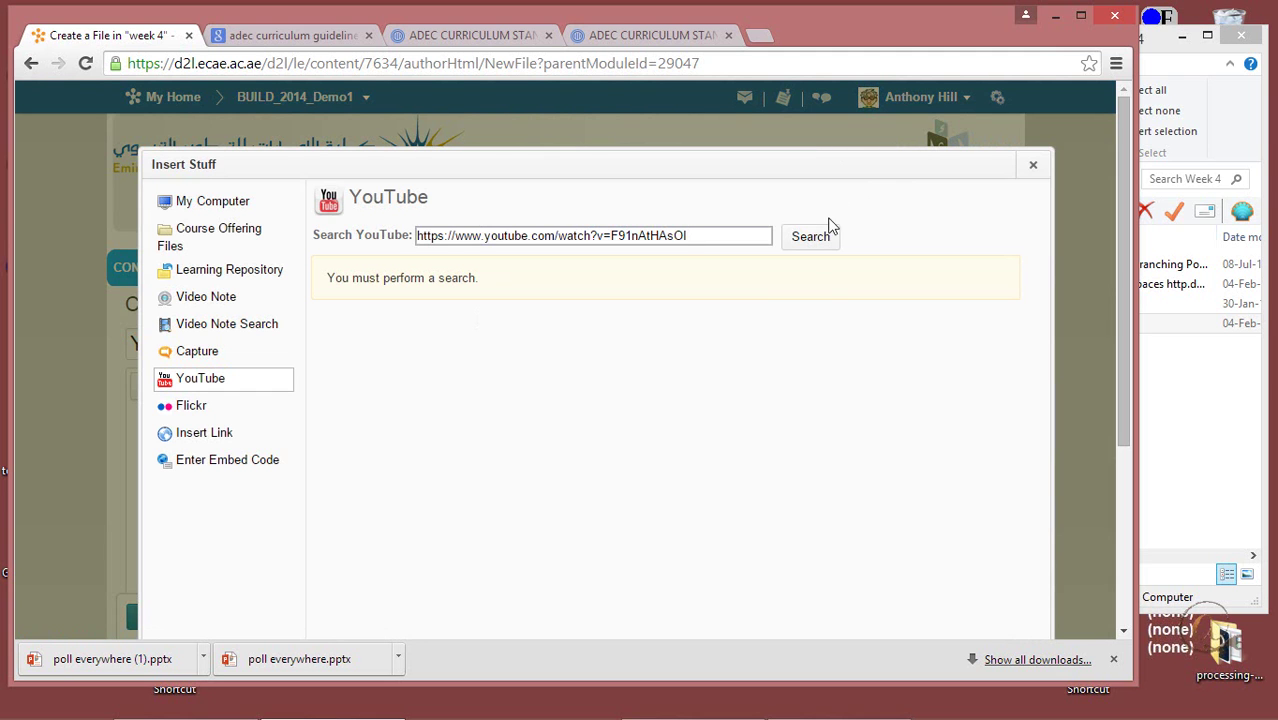
pyautogui.click(815, 240)
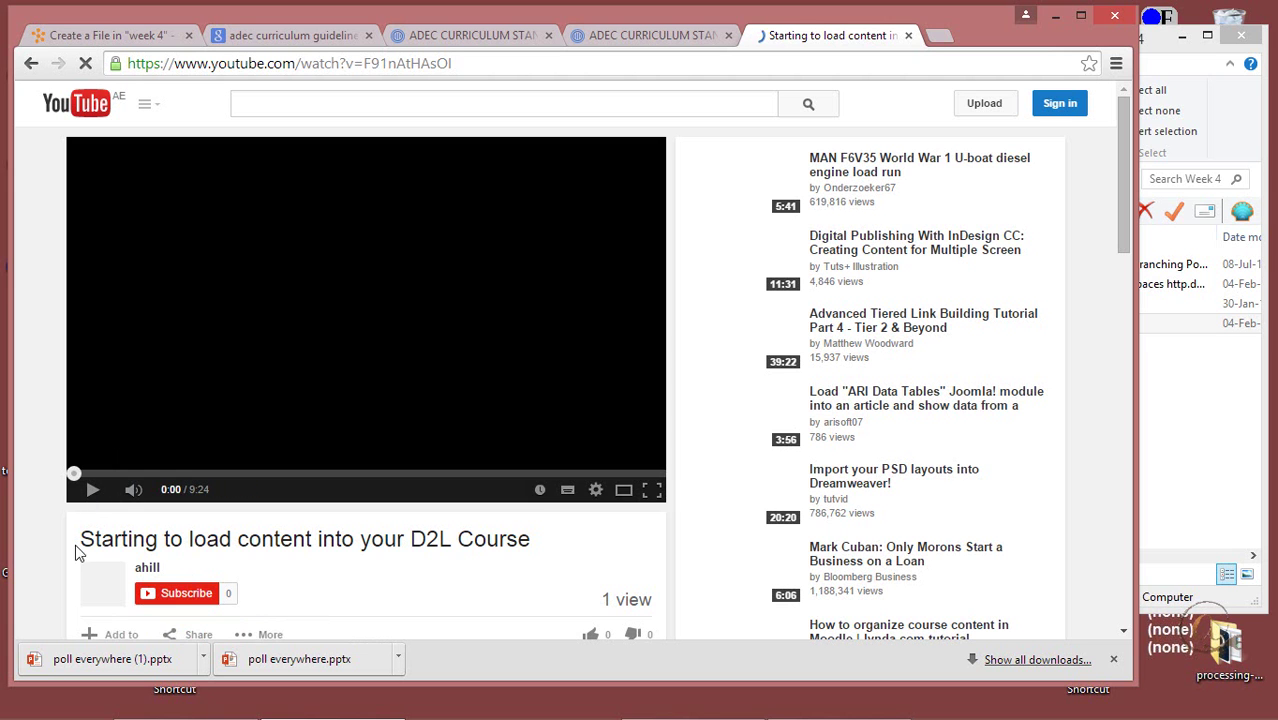
# - Copy the title "Starting to load content into your D2L Course" from the YouTube page and search the YouTube insert dialog for it
pyautogui.moveTo(82, 540); pyautogui.dragTo(532, 539)
pyautogui.hotkey('ctrl', 'c')
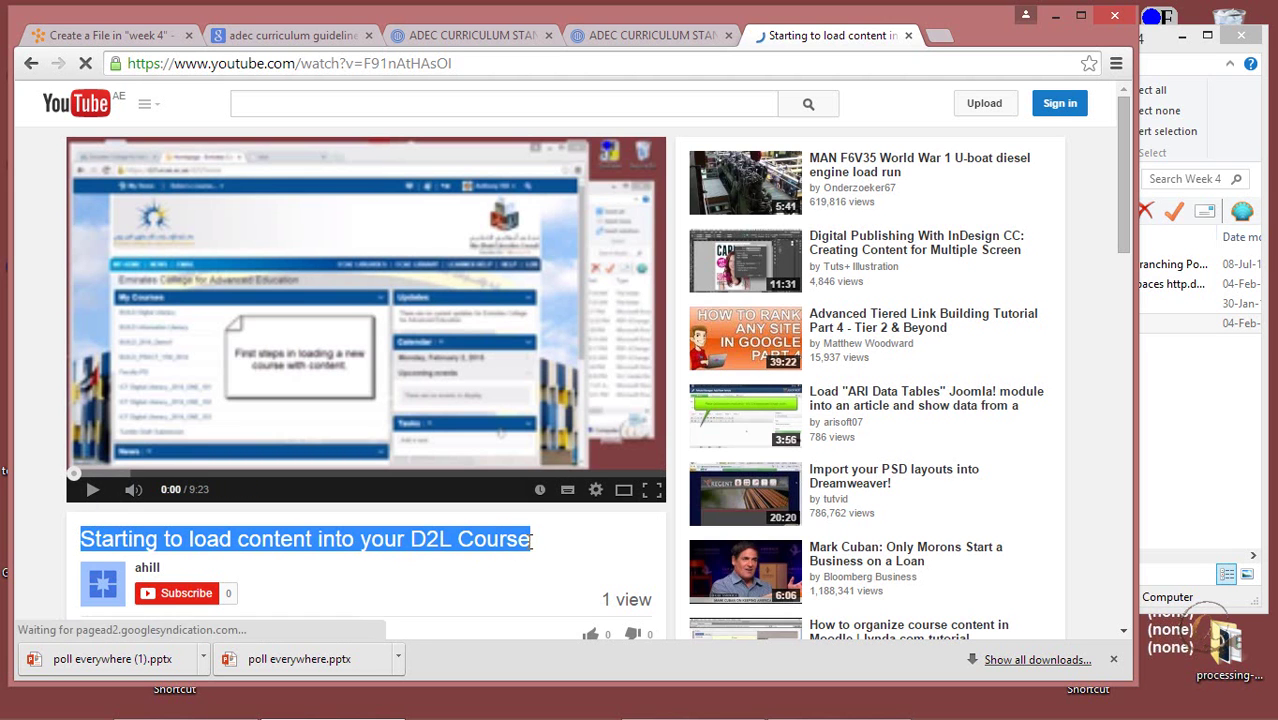
pyautogui.click(114, 38)
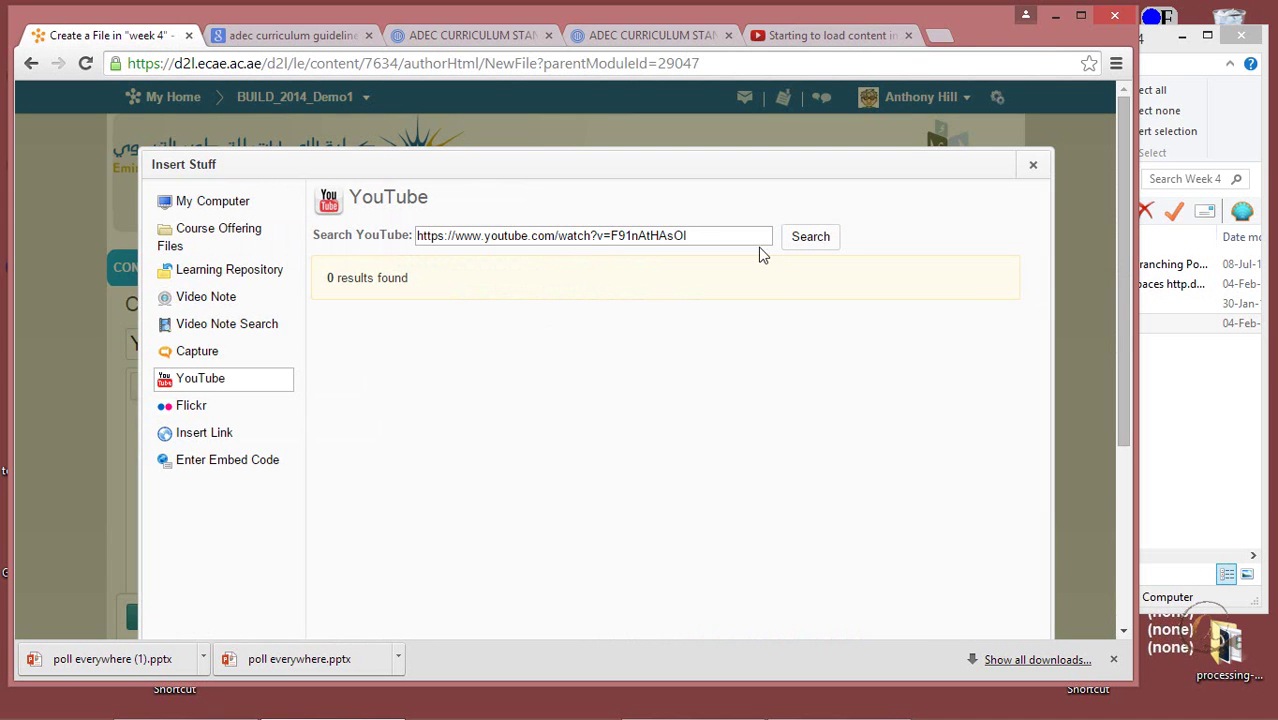
pyautogui.moveTo(711, 232); pyautogui.dragTo(350, 240)
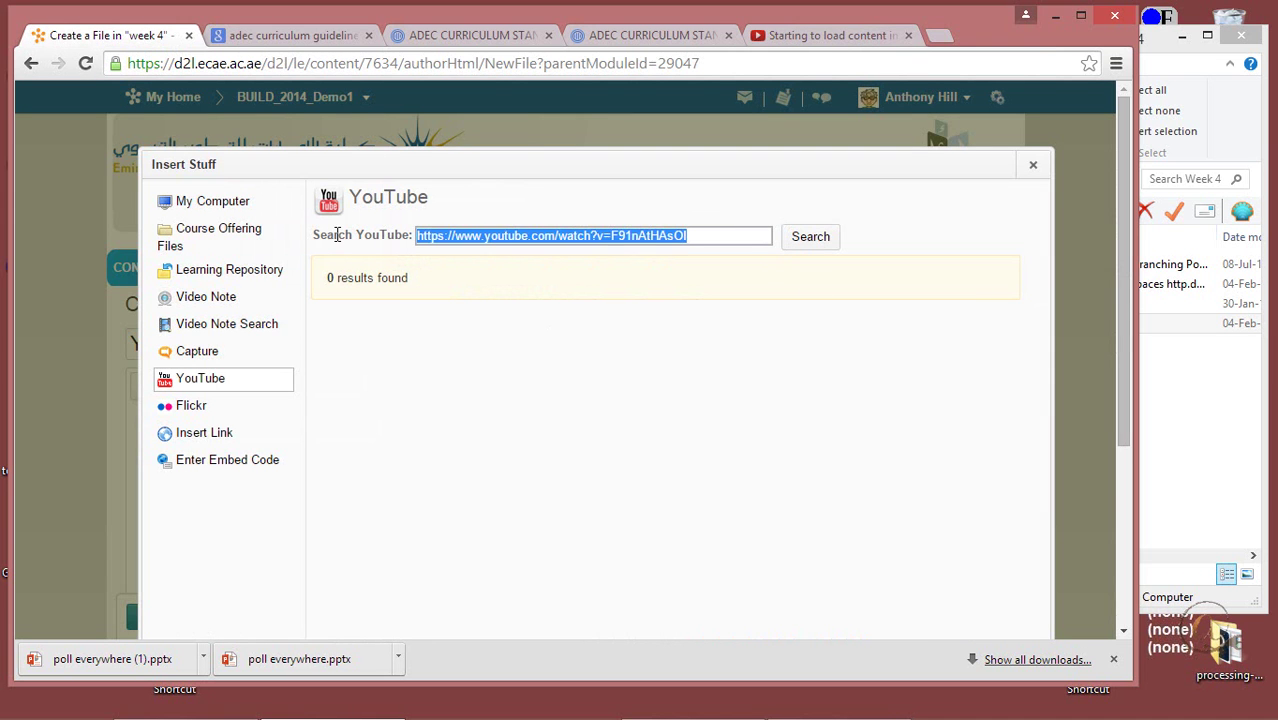
pyautogui.hotkey('ctrl', 'v')
pyautogui.press('Return')
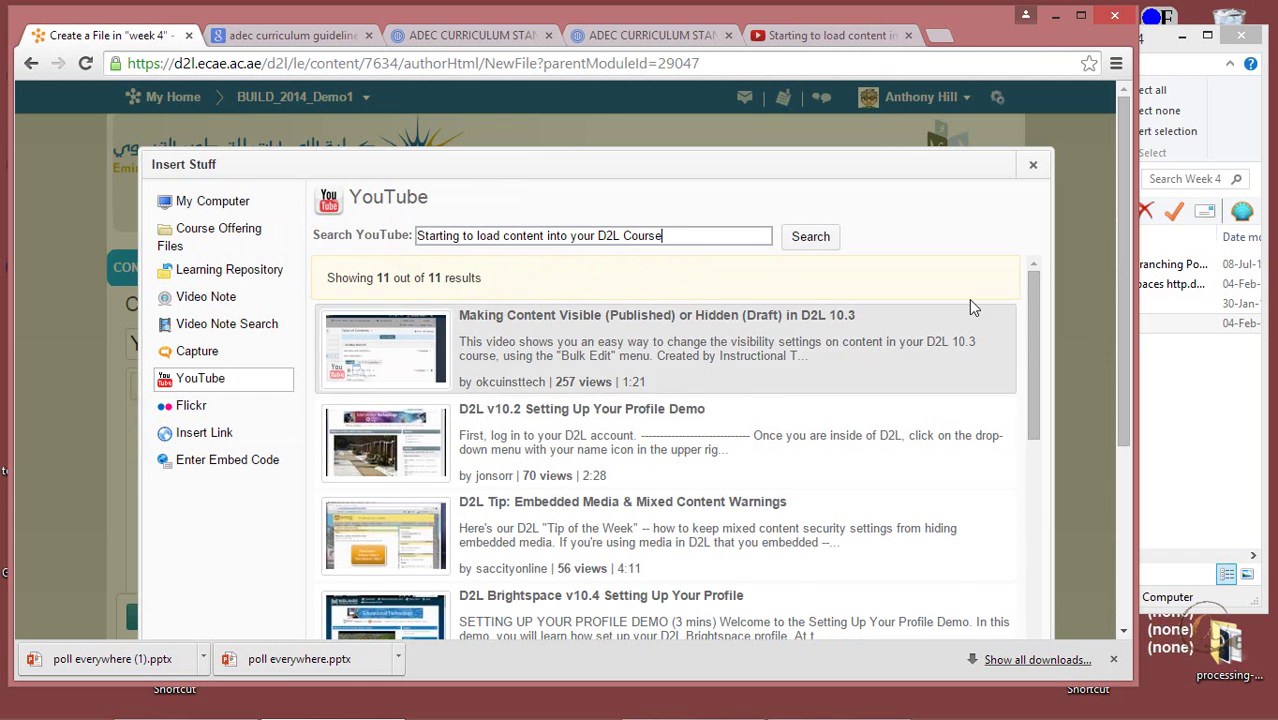
pyautogui.scroll(-5, 993, 434)
pyautogui.scroll(2, 993, 419)
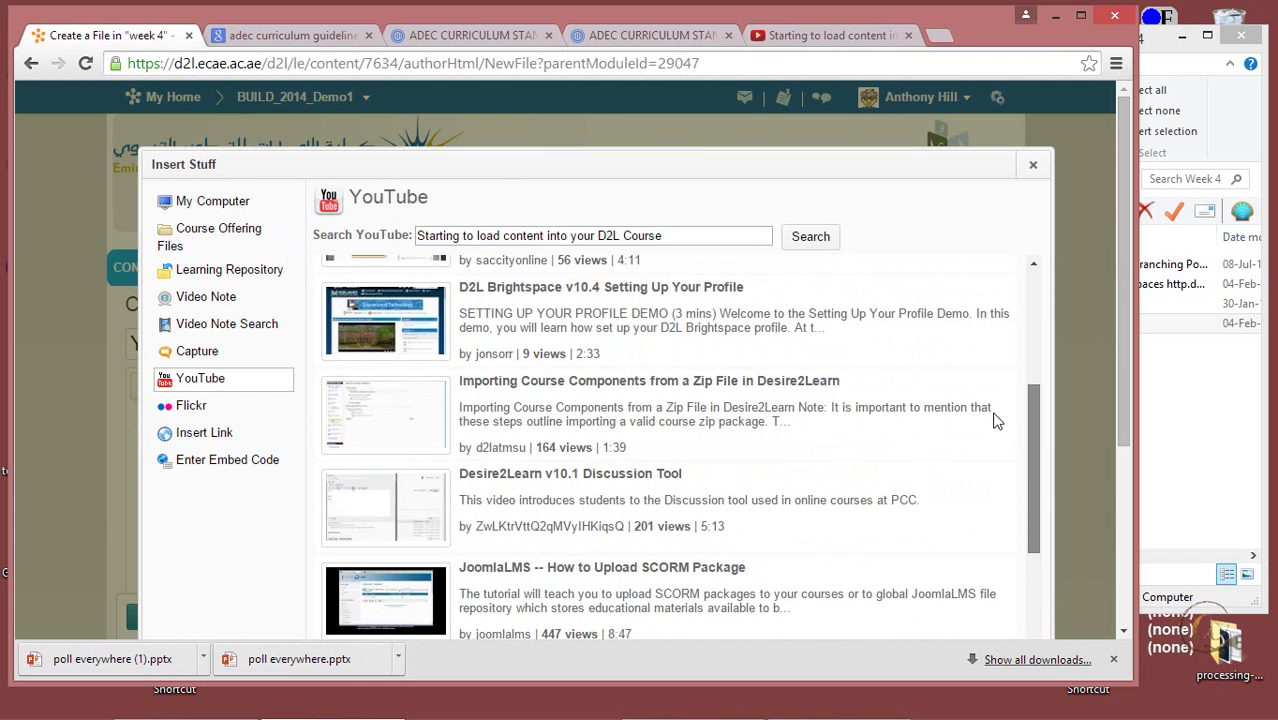
pyautogui.scroll(3, 996, 356)
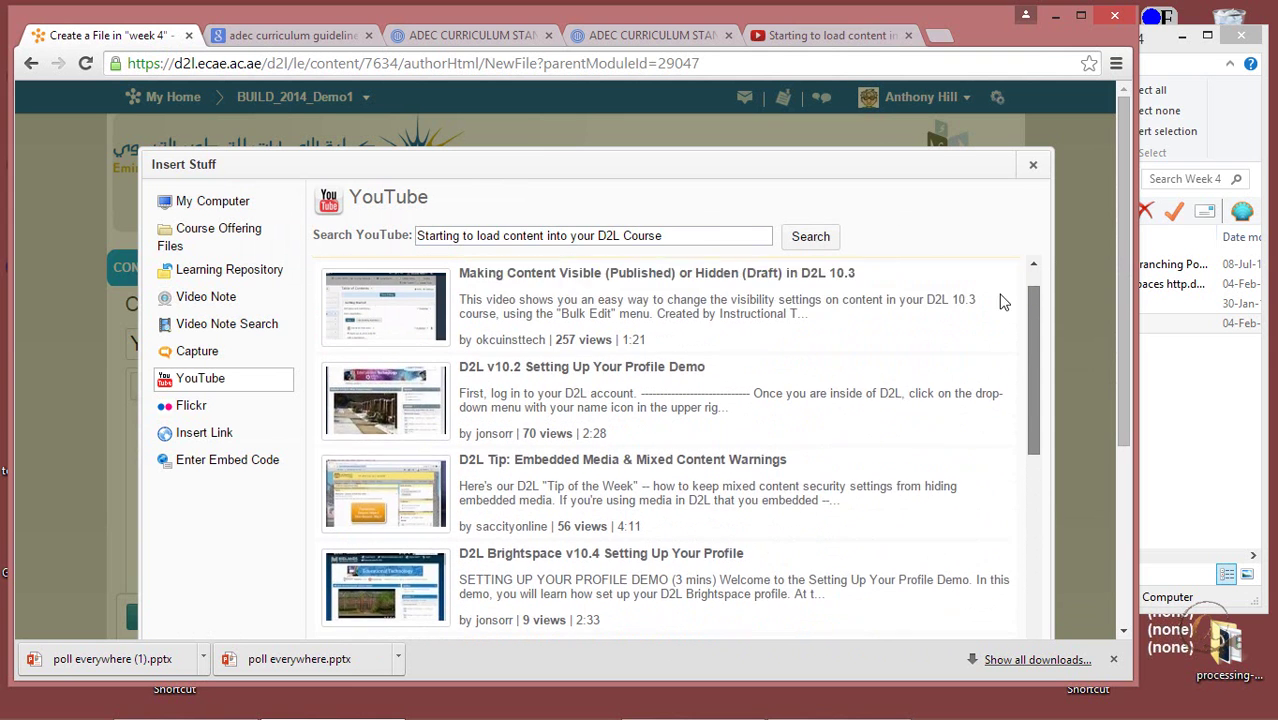
# - Put the title in the YouTube search in quotation marks and repeat the search as an exact phrase
pyautogui.click(669, 236)
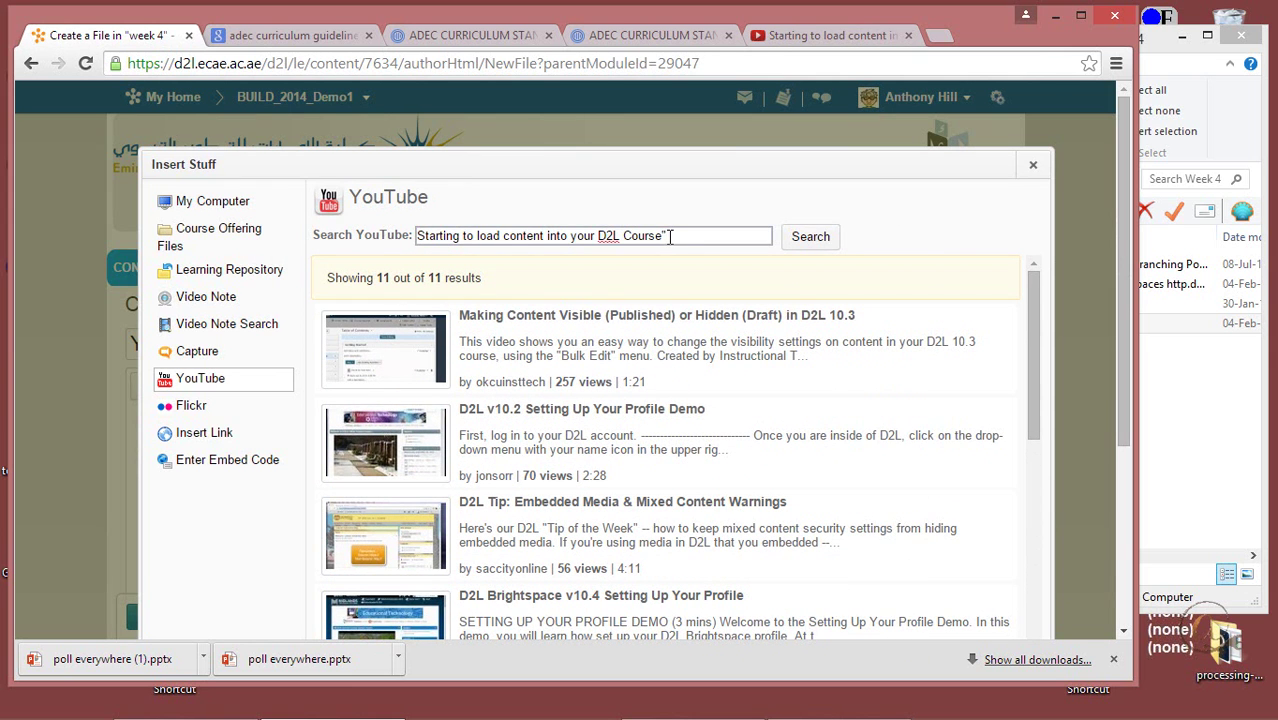
pyautogui.click(420, 230)
pyautogui.write('"')
pyautogui.click(805, 238)
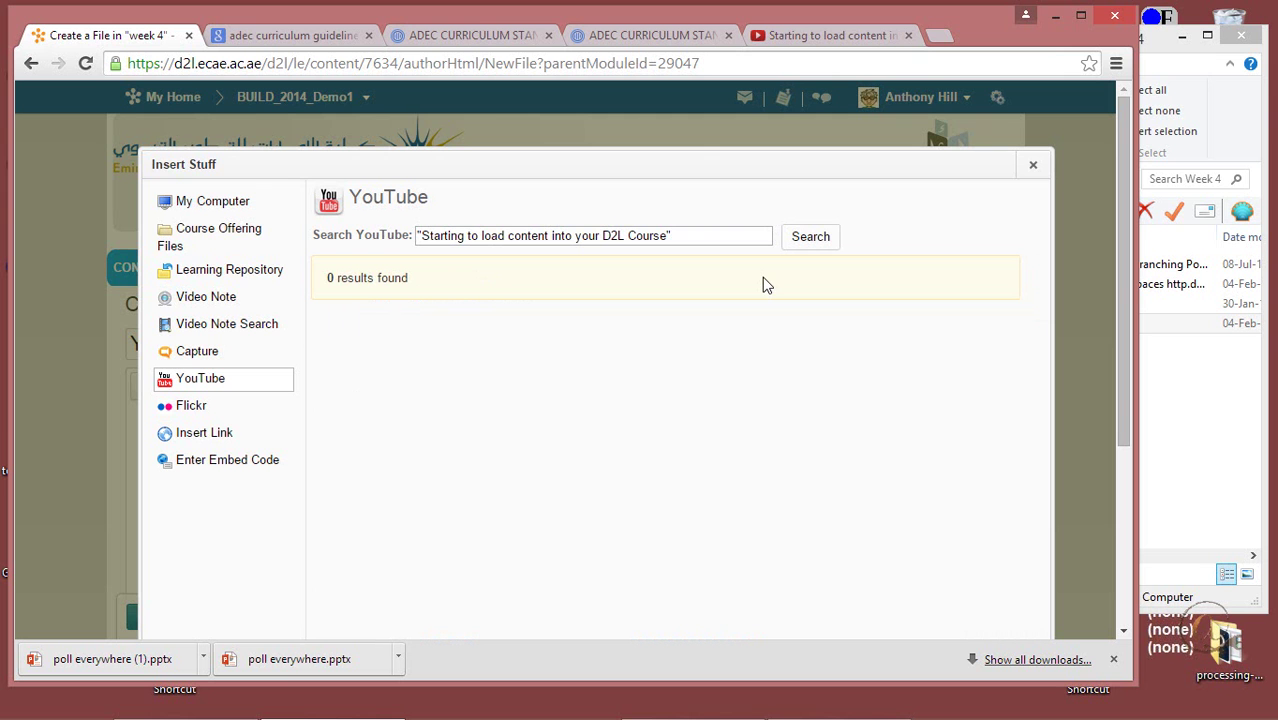
# - Return to the video's YouTube page and get its embed code from the sharing options
pyautogui.click(838, 37)
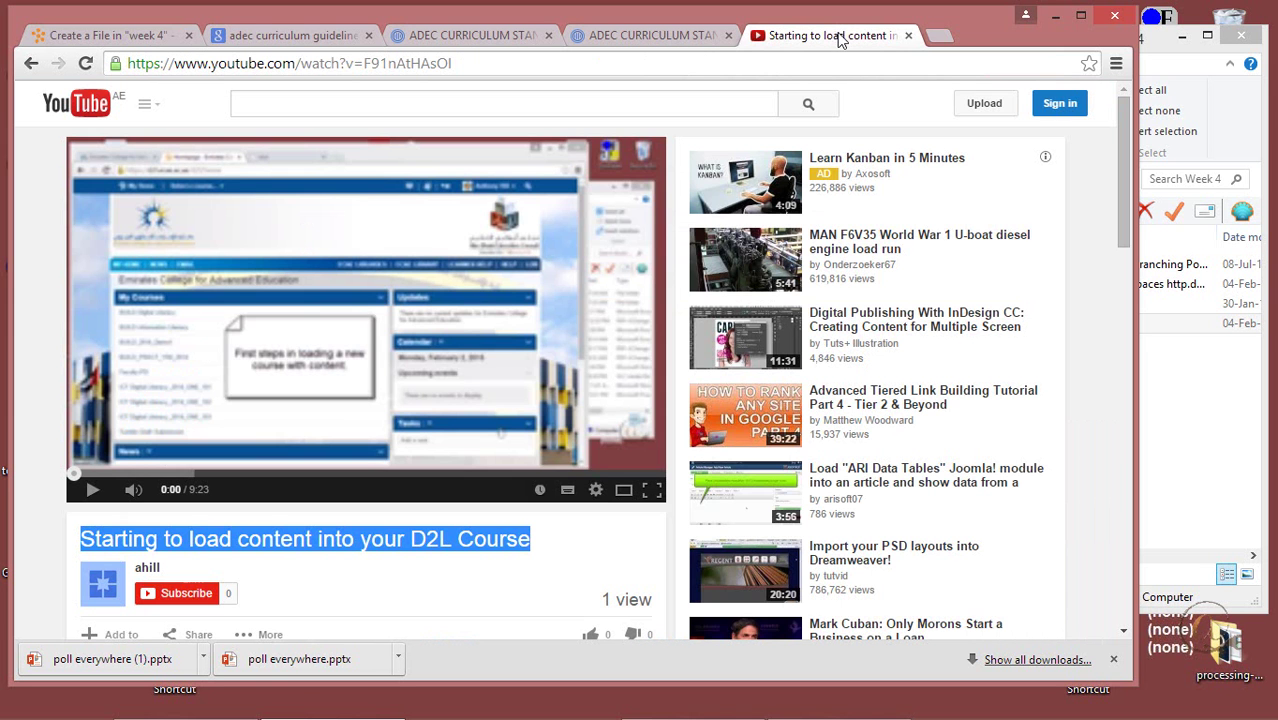
pyautogui.scroll(-2, 552, 554)
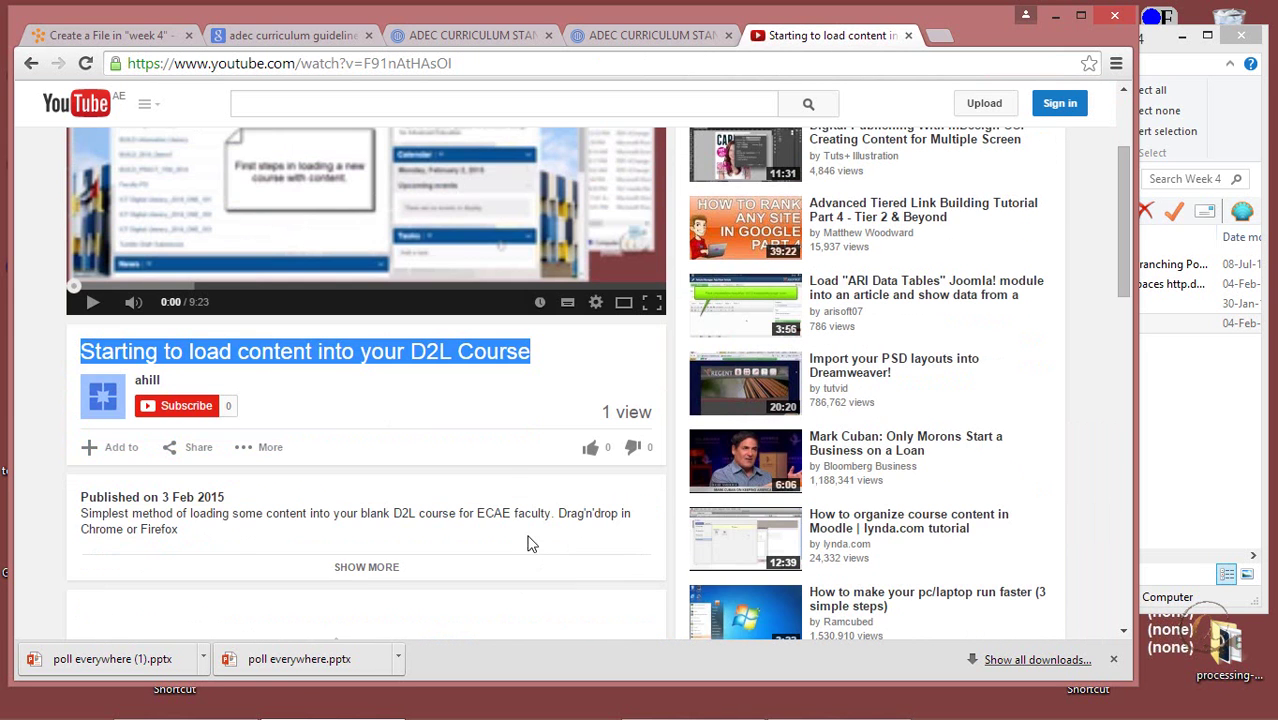
pyautogui.click(199, 452)
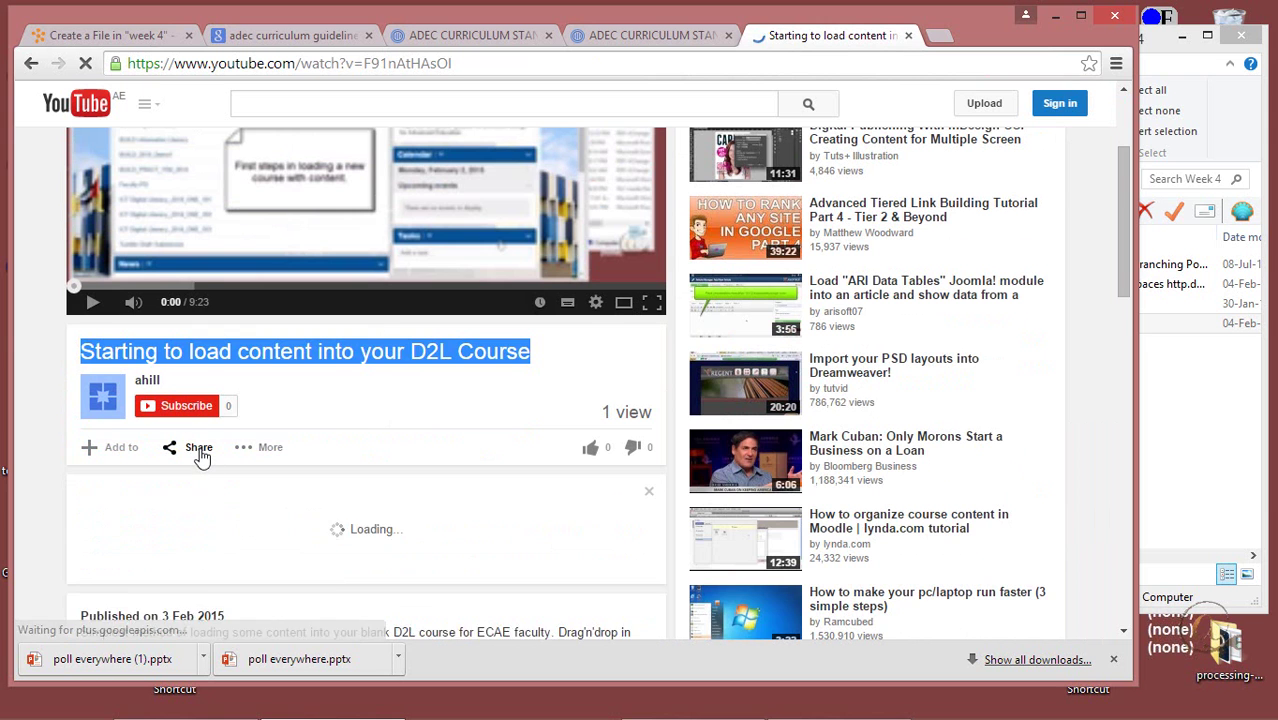
pyautogui.scroll(-1, 200, 451)
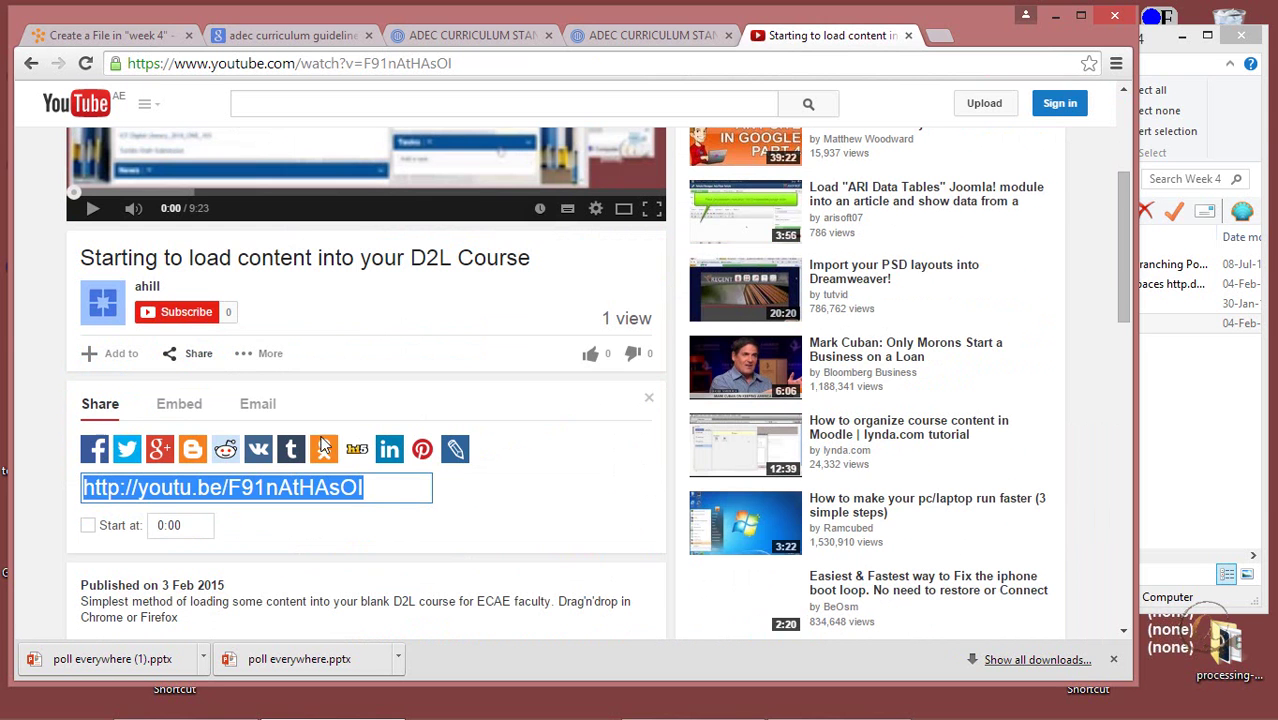
pyautogui.click(180, 405)
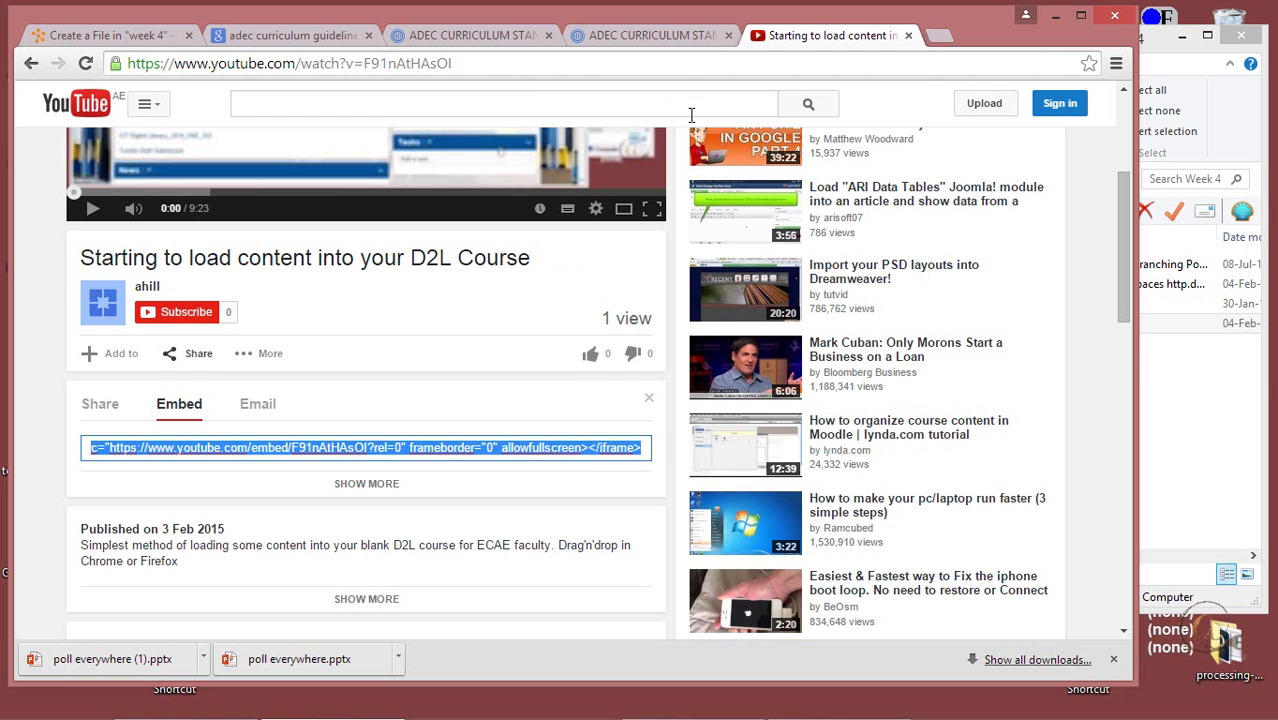
# - Paste the 853 by 480 iframe embed code into D2L's Insert Stuff dialog and insert the video into the file
pyautogui.click(140, 38)
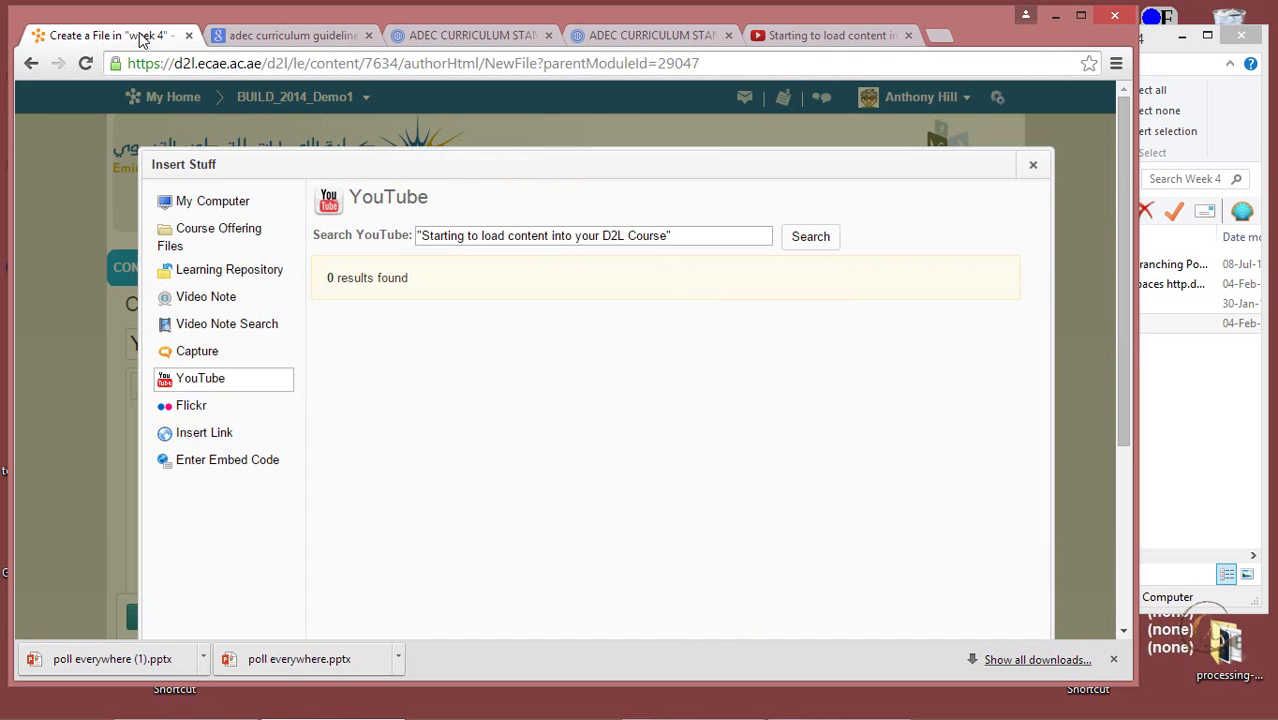
pyautogui.click(206, 461)
pyautogui.click(423, 302)
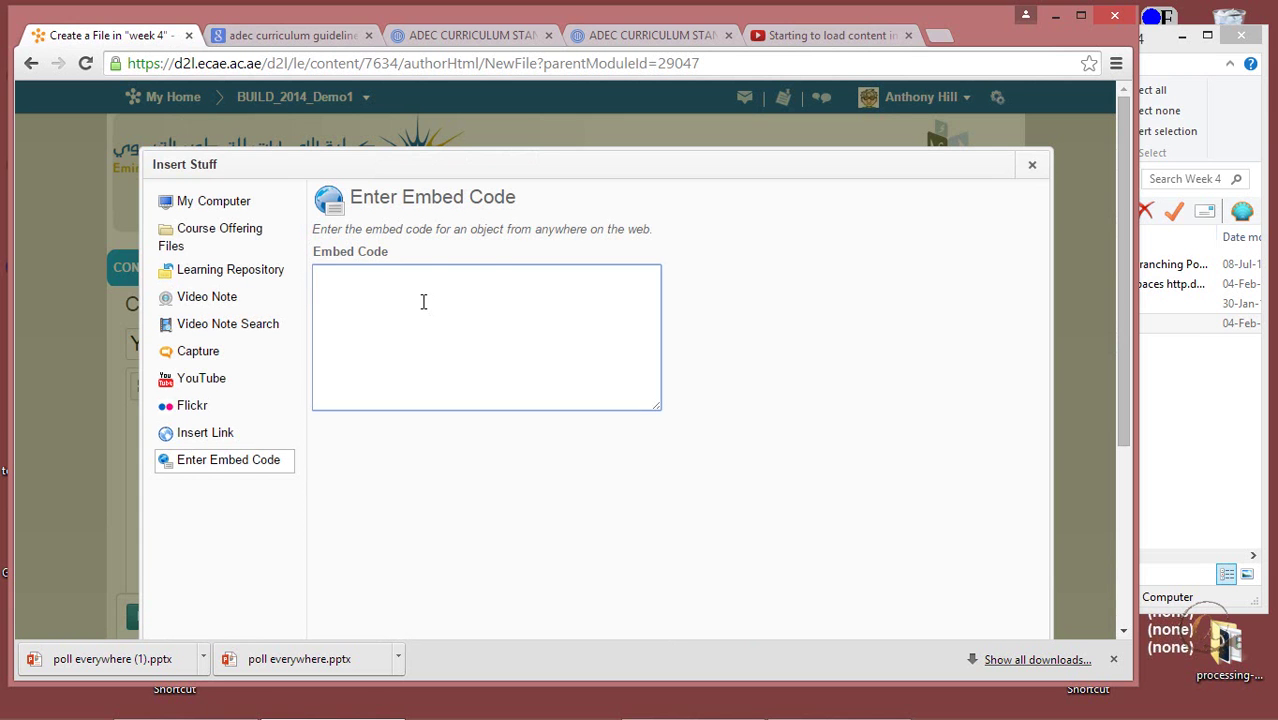
pyautogui.write('<iframe width="853" height="480" src="https://www.youtube.com/embed/F91sbHkuQ2I?rel=0" frameborder="0" allowfullscreen></iframe>')
pyautogui.scroll(-3, 1117, 323)
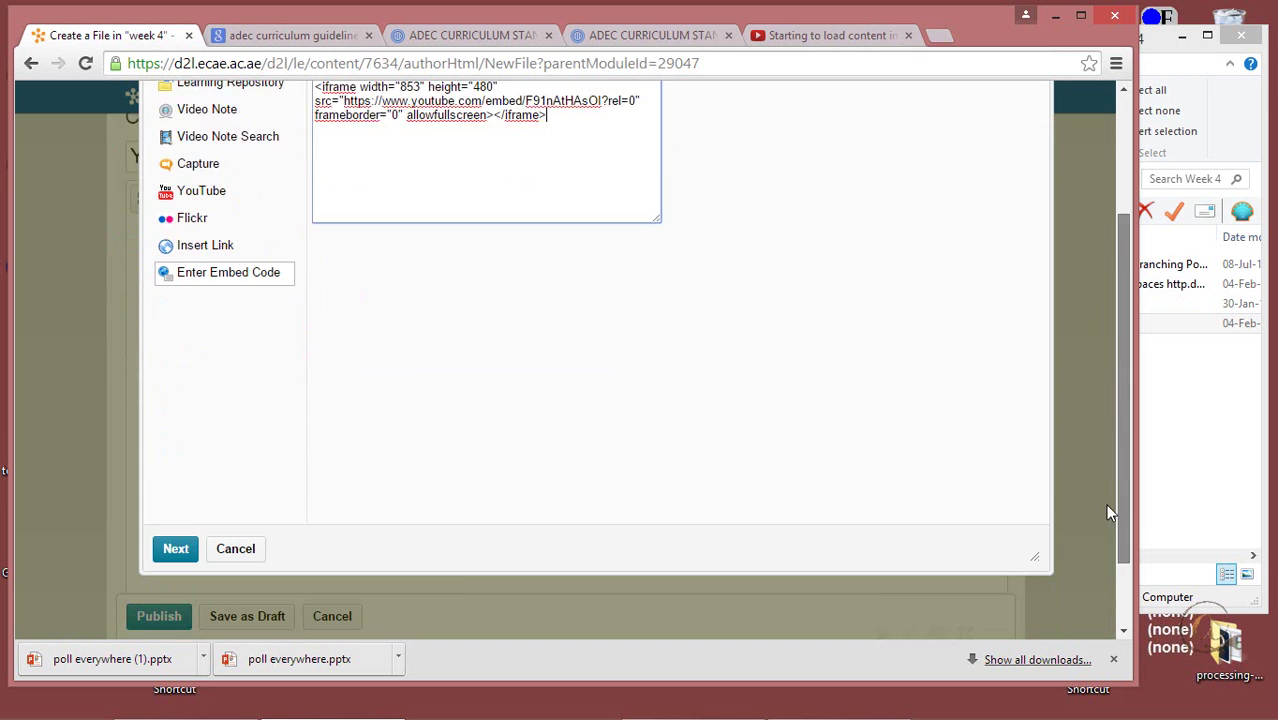
pyautogui.click(163, 455)
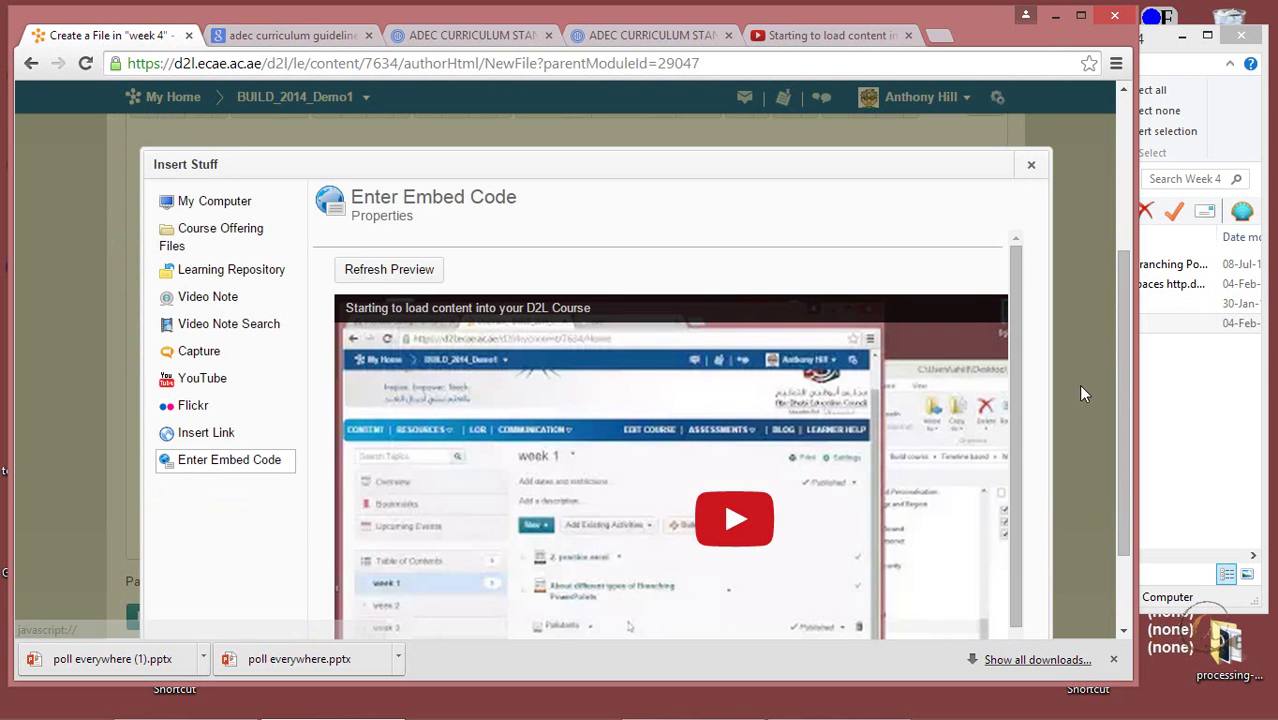
pyautogui.scroll(-5, 1122, 348)
pyautogui.click(177, 610)
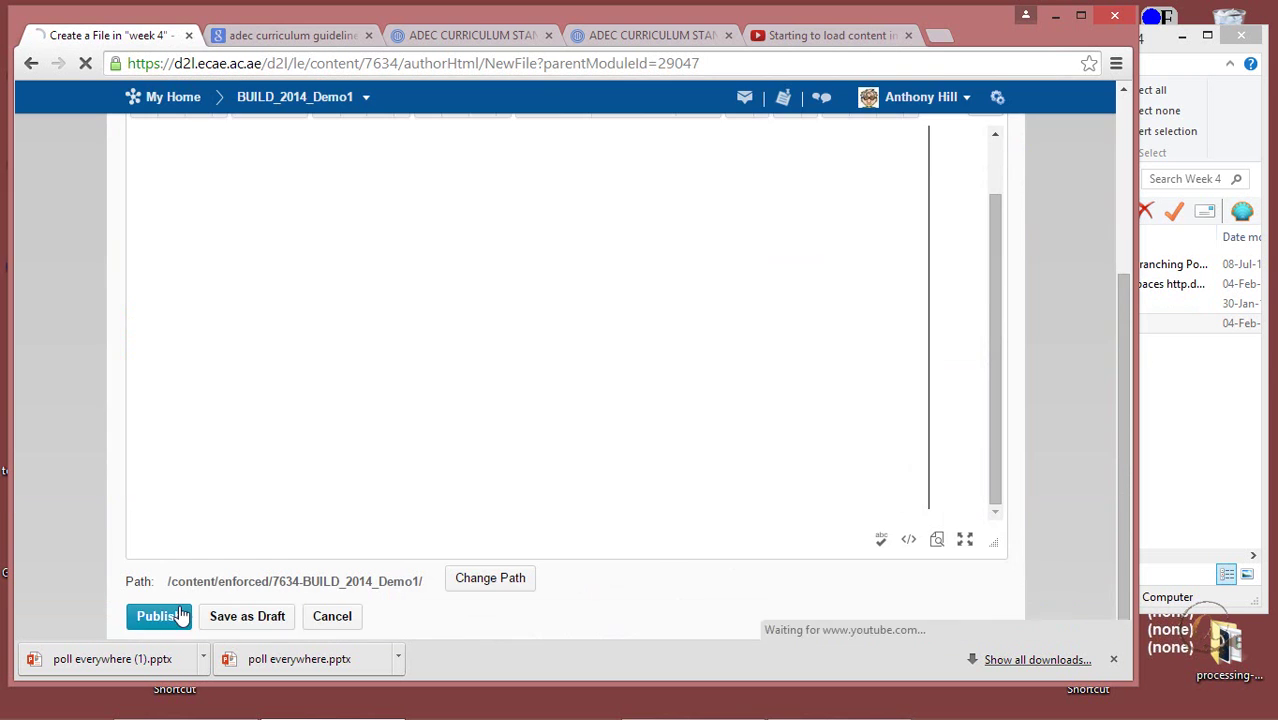
# - Review the inserted video and the YouTube page's Share and Embed options, and return to the D2L file
pyautogui.moveTo(1122, 385)
pyautogui.mouseDown()
pyautogui.moveTo(1114, 216)
pyautogui.moveTo(1117, 362)
pyautogui.mouseUp()
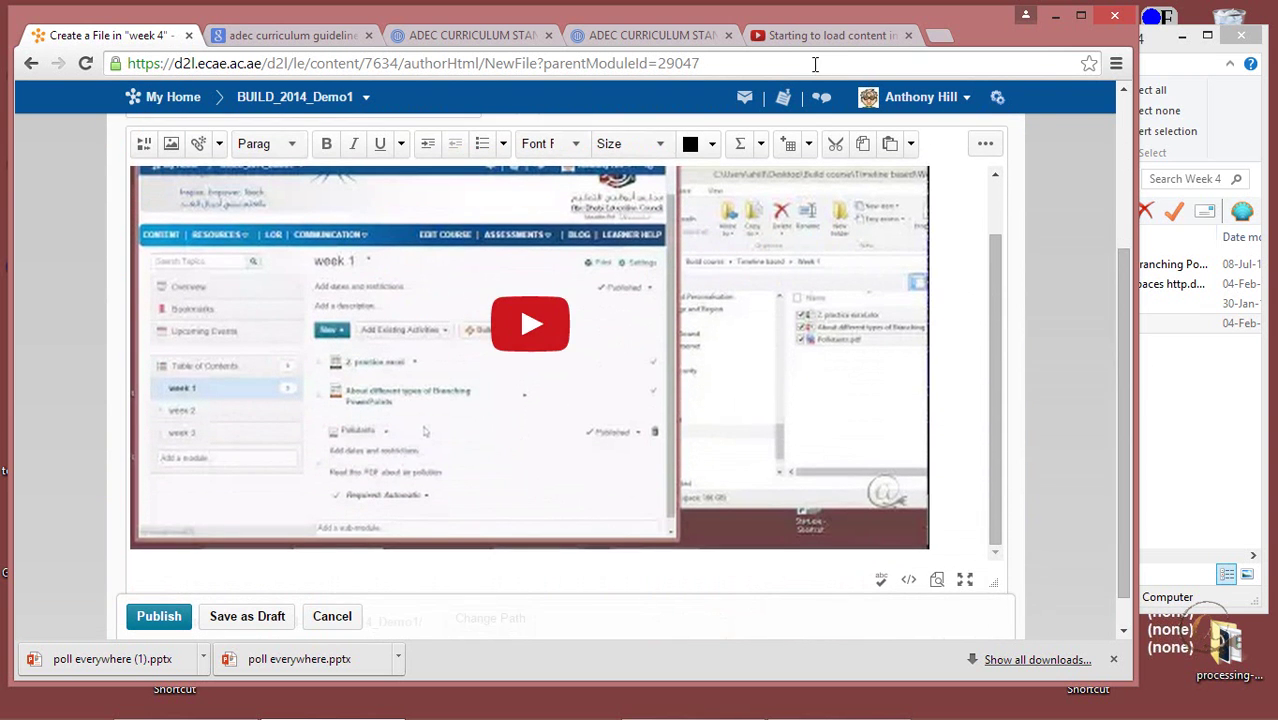
pyautogui.click(818, 32)
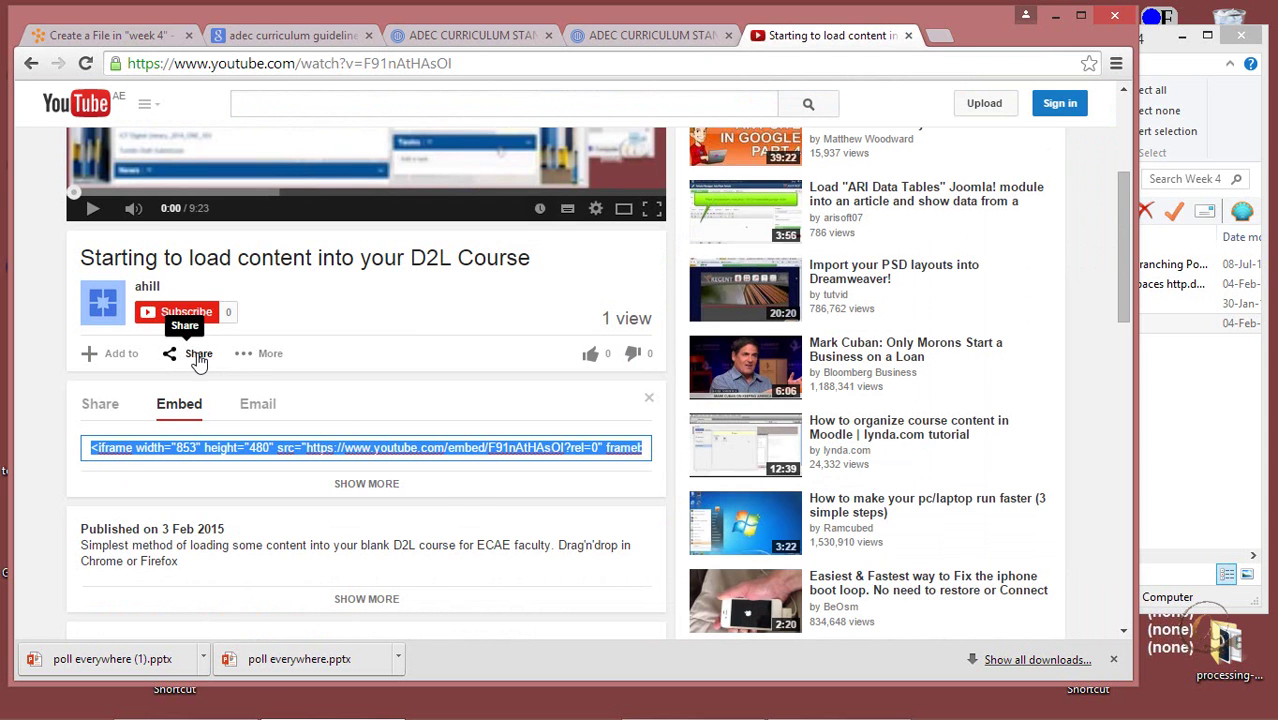
pyautogui.moveTo(1129, 310); pyautogui.dragTo(1128, 135)
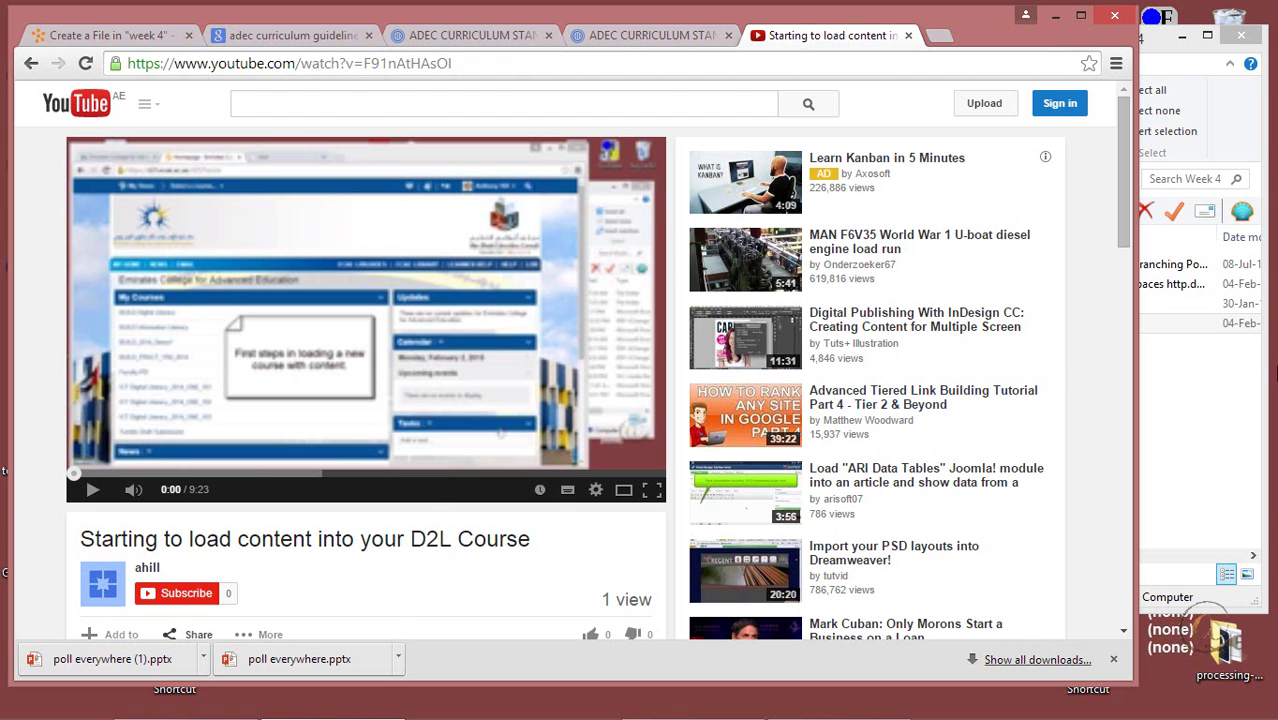
pyautogui.hotkey('ctrl', '1')
pyautogui.scroll(-1, 386, 412)
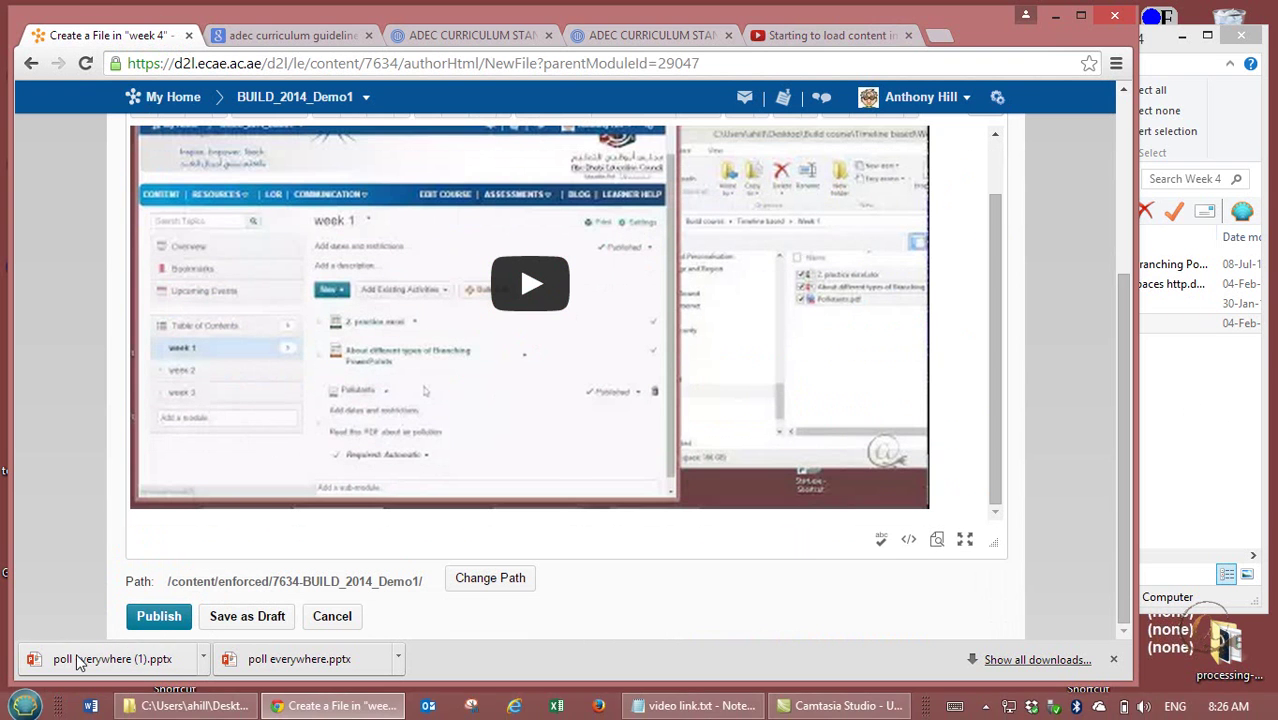
# - Publish the Youtube file and play its embedded video to check it
pyautogui.click(159, 617)
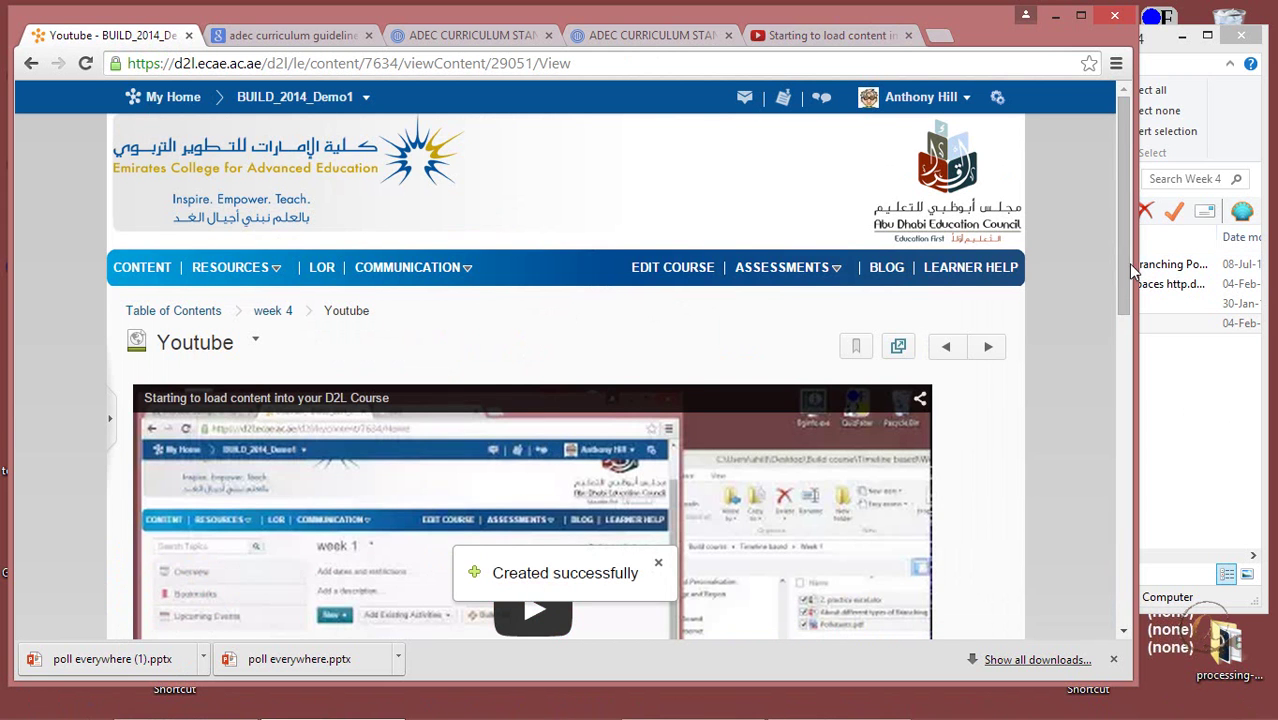
pyautogui.scroll(-6, 1127, 270)
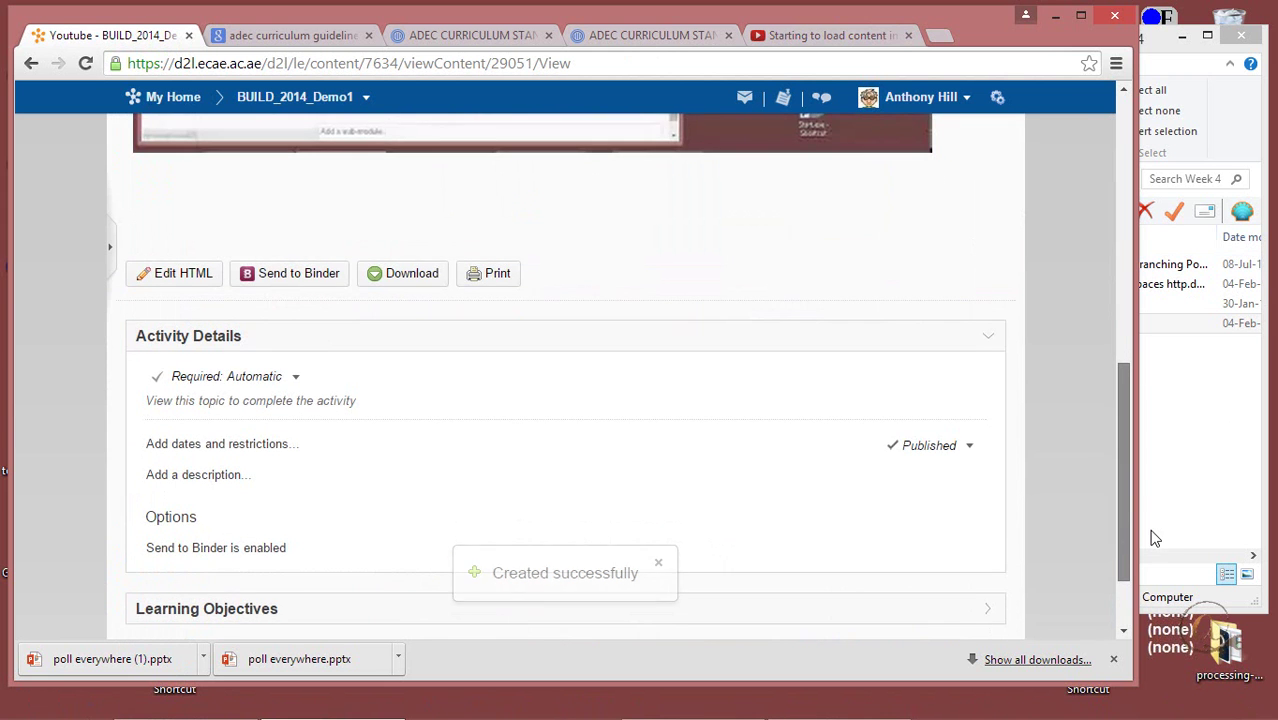
pyautogui.scroll(1, 1145, 390)
pyautogui.scroll(5, 1145, 390)
pyautogui.scroll(-1, 1145, 390)
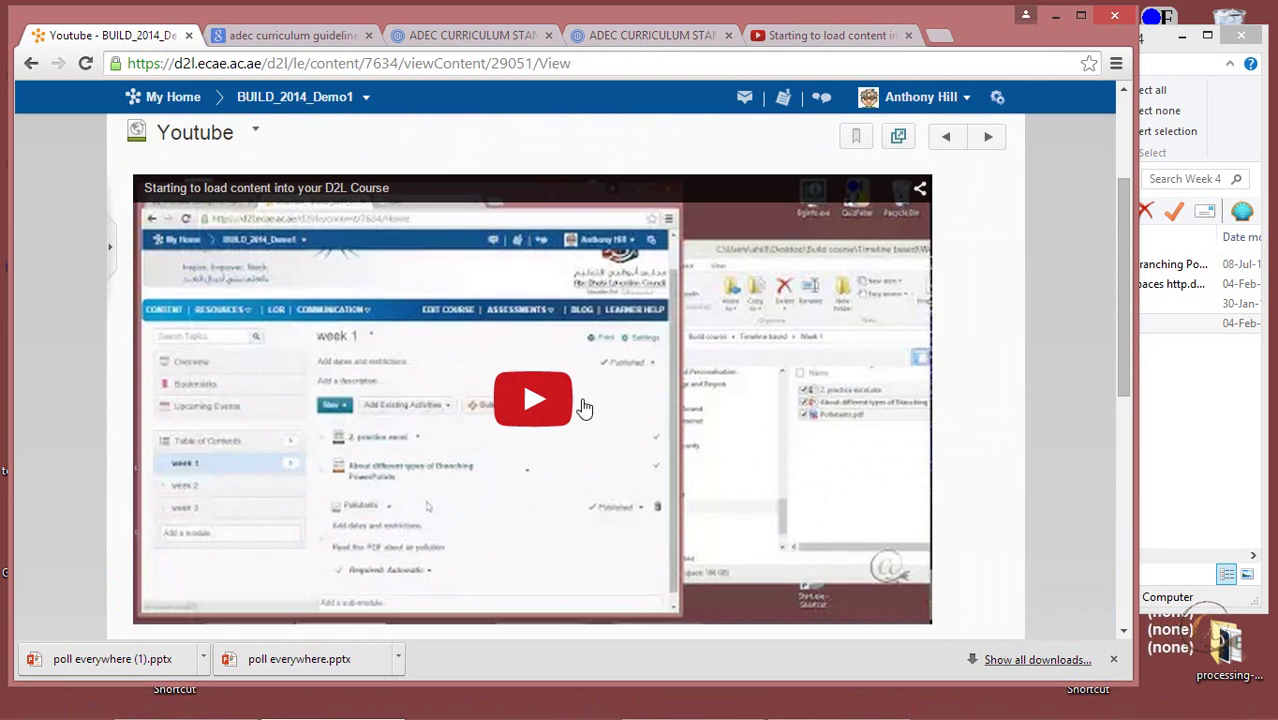
pyautogui.click(551, 409)
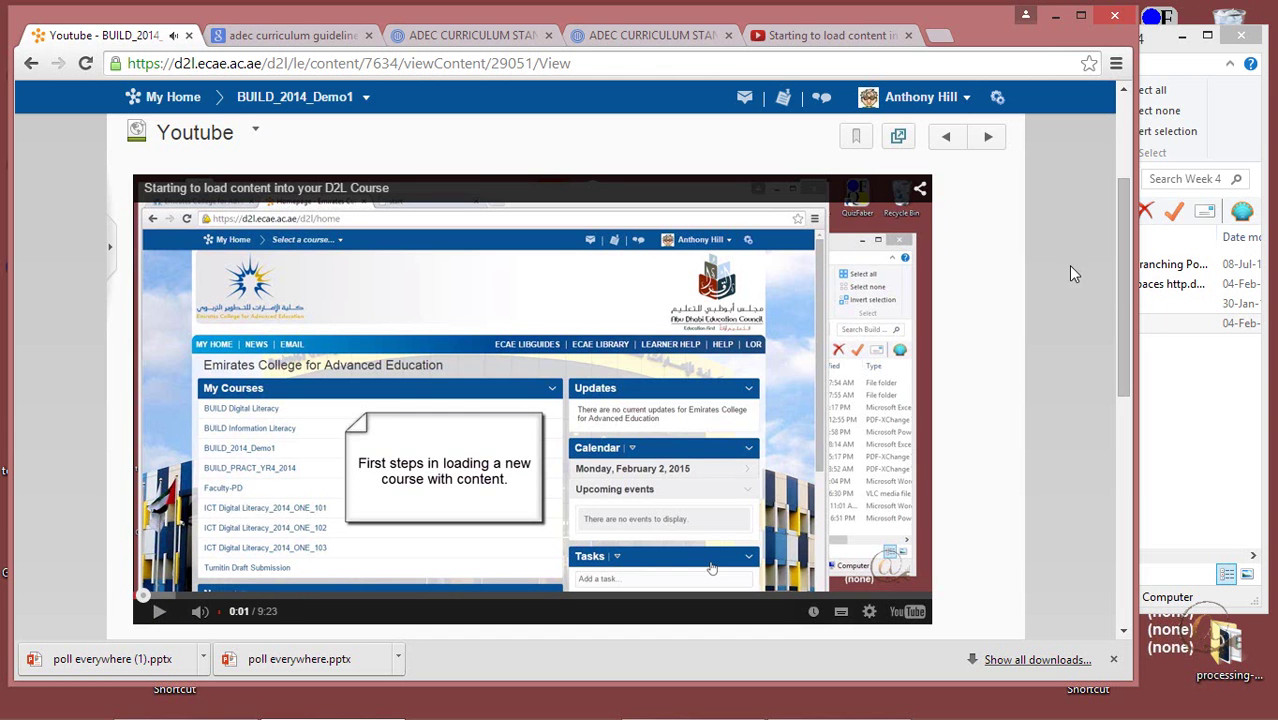
# - Return to the week 4 module and give the Youtube topic the description "This is the video from the first session about how to load material into D2L"
pyautogui.scroll(3, 1130, 337)
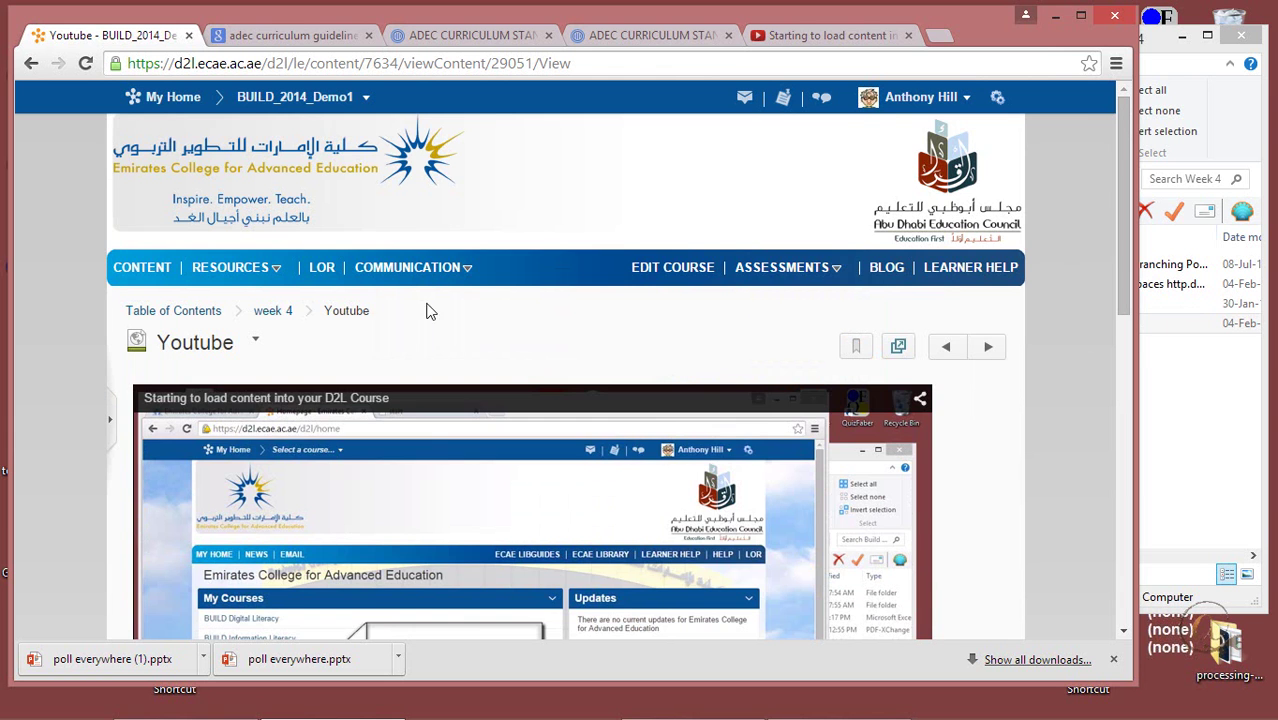
pyautogui.click(273, 308)
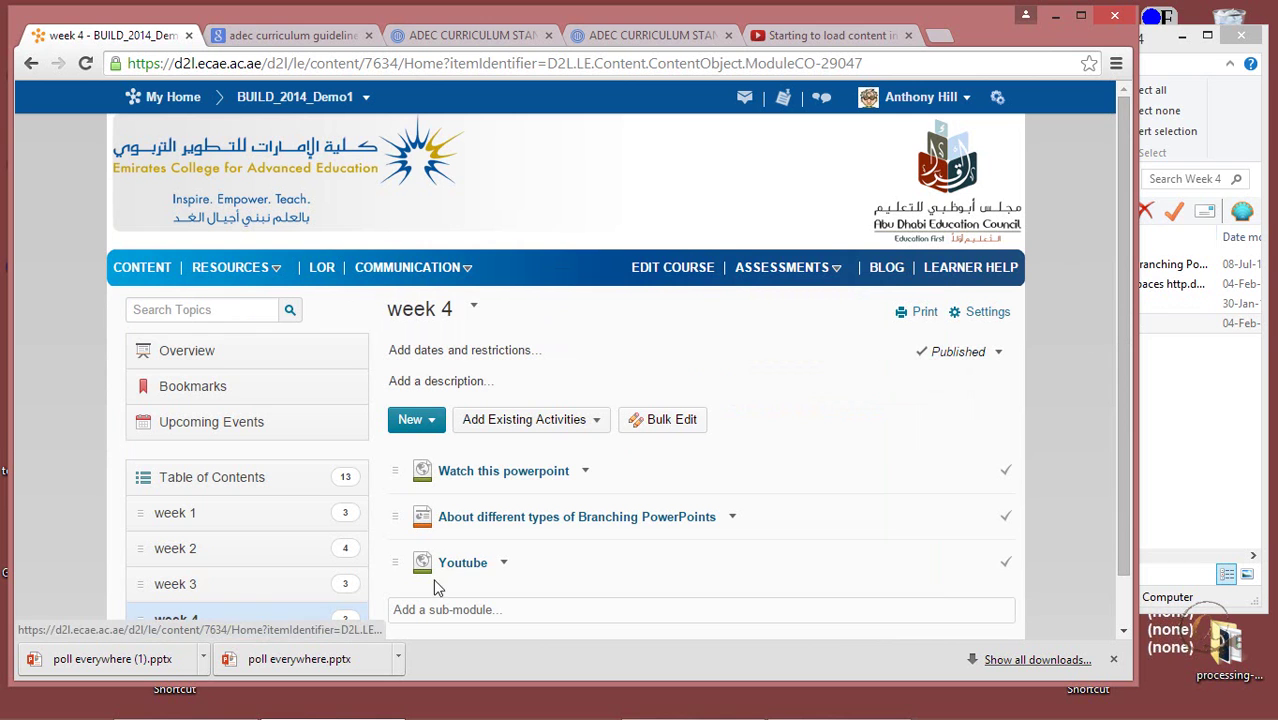
pyautogui.click(504, 564)
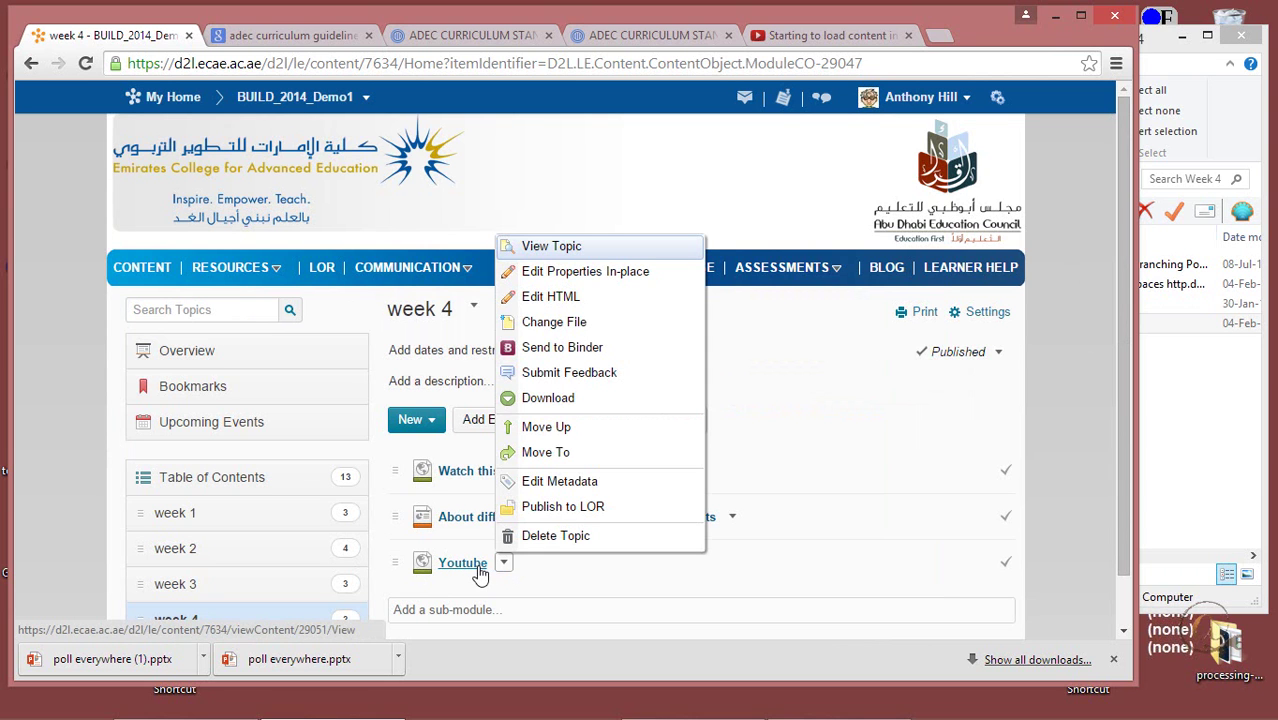
pyautogui.click(630, 303)
pyautogui.scroll(-3, 1127, 450)
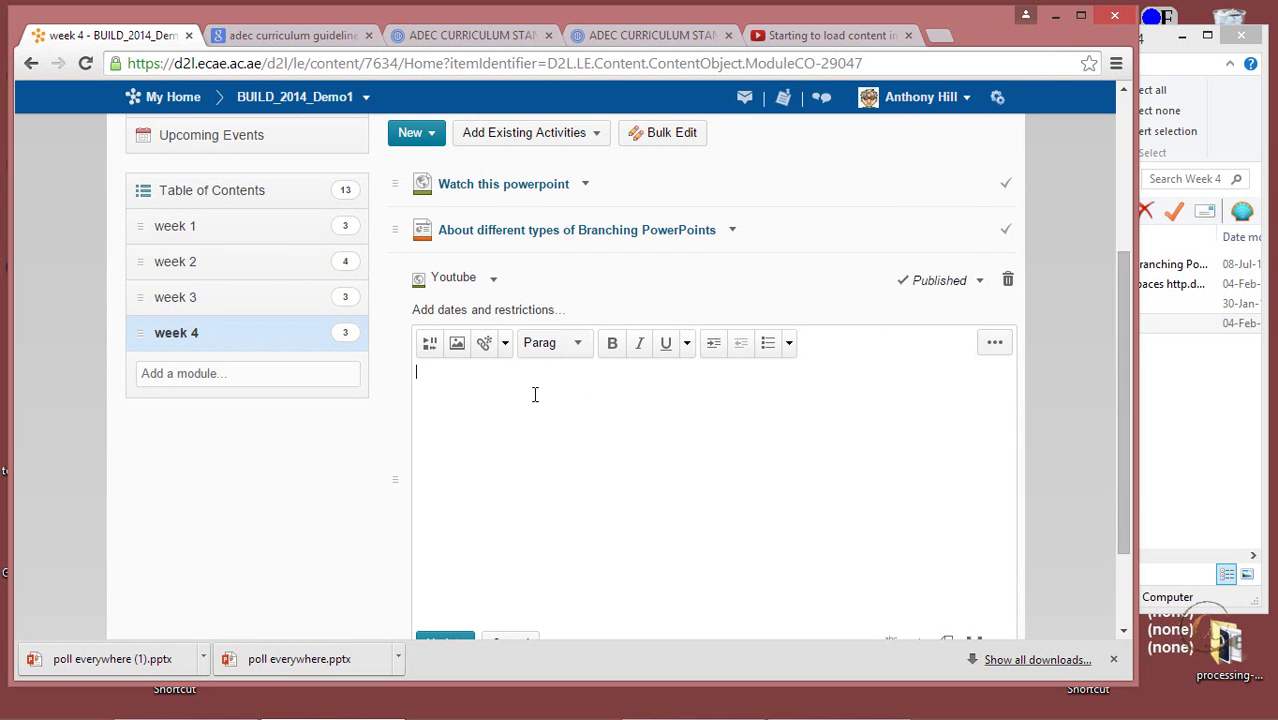
pyautogui.write('This is the video from the first session about how to load material into D2')
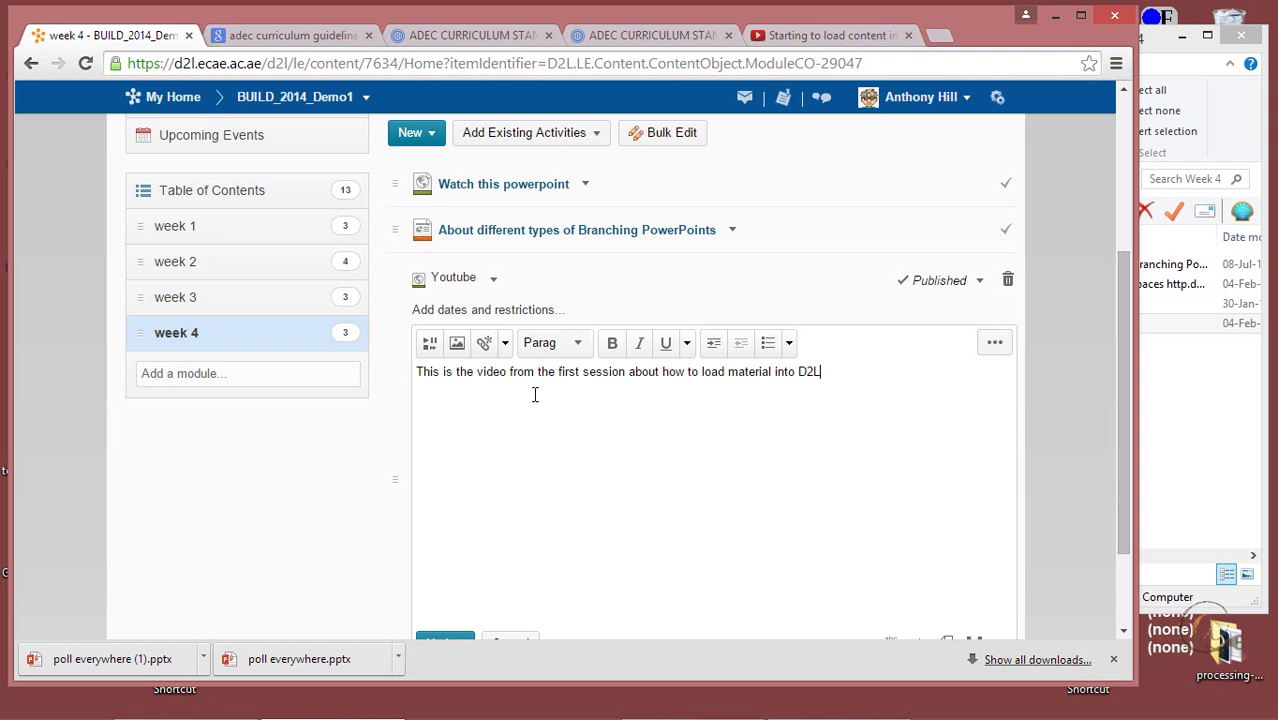
pyautogui.write('L')
pyautogui.click(446, 641)
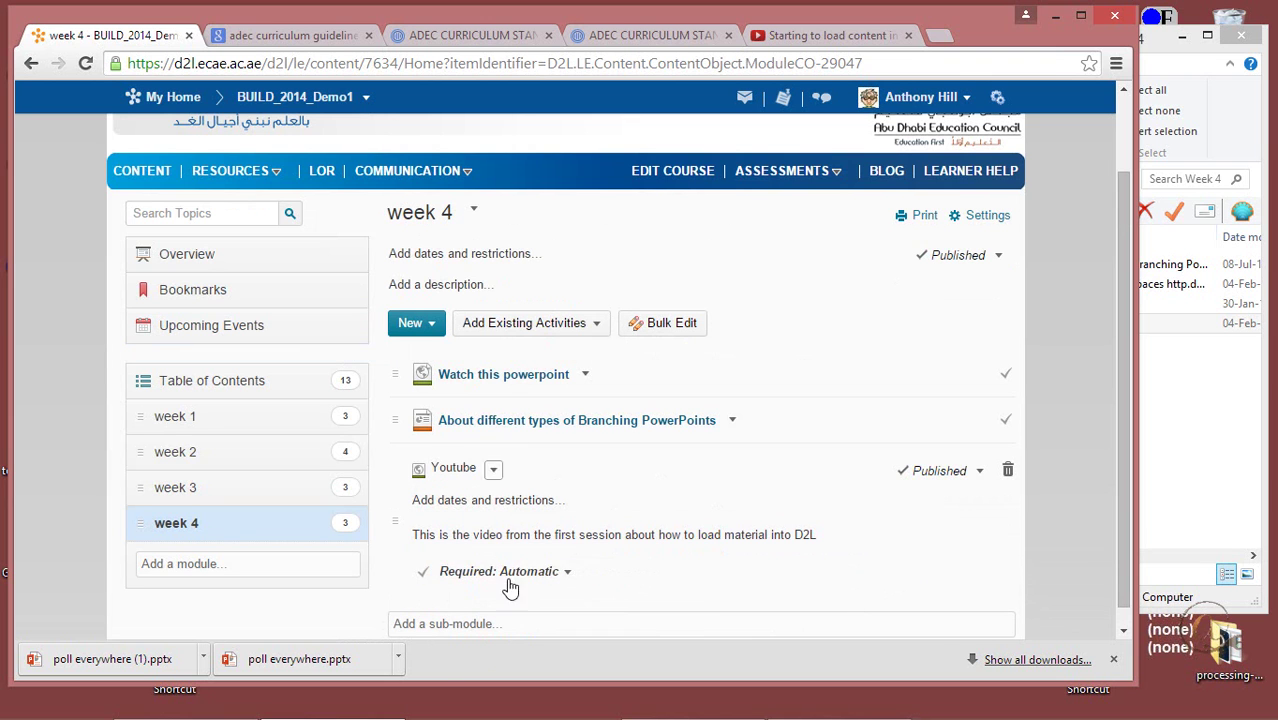
# - Check the week 4 content while viewing the course as a Student, and return to the content in the normal role
pyautogui.click(963, 98)
pyautogui.click(834, 132)
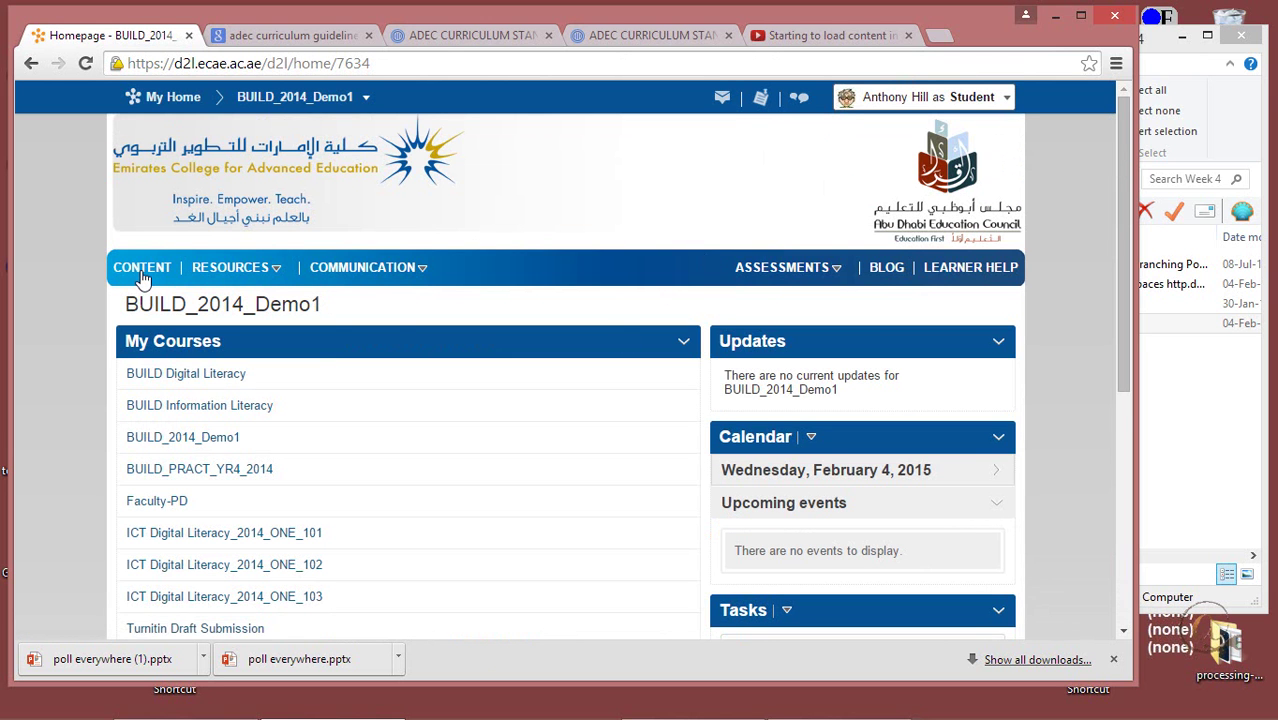
pyautogui.click(143, 270)
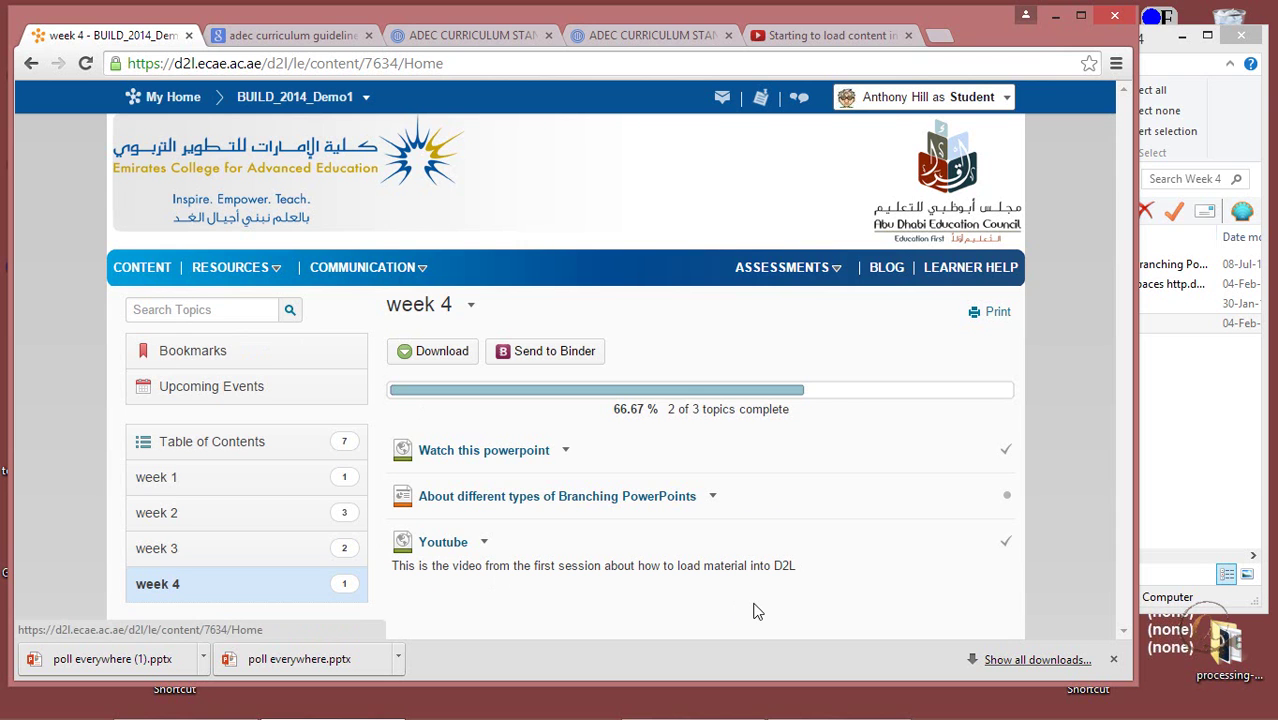
pyautogui.click(1004, 100)
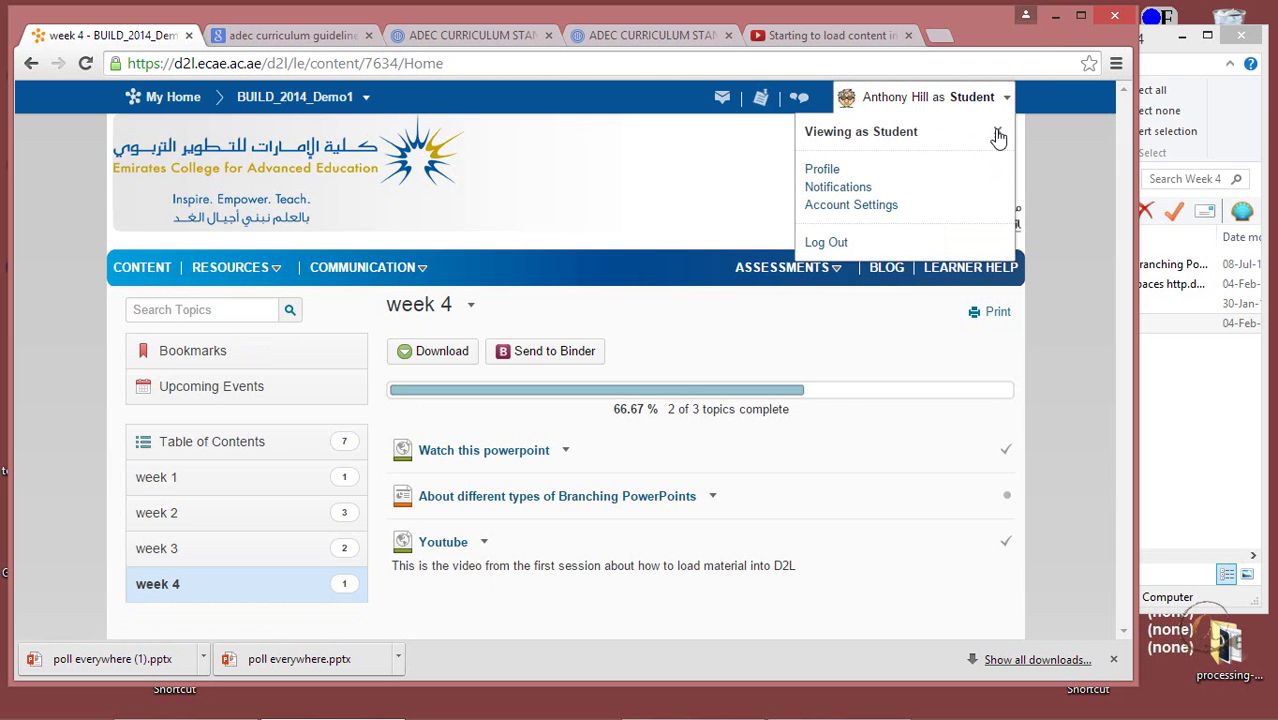
pyautogui.click(997, 131)
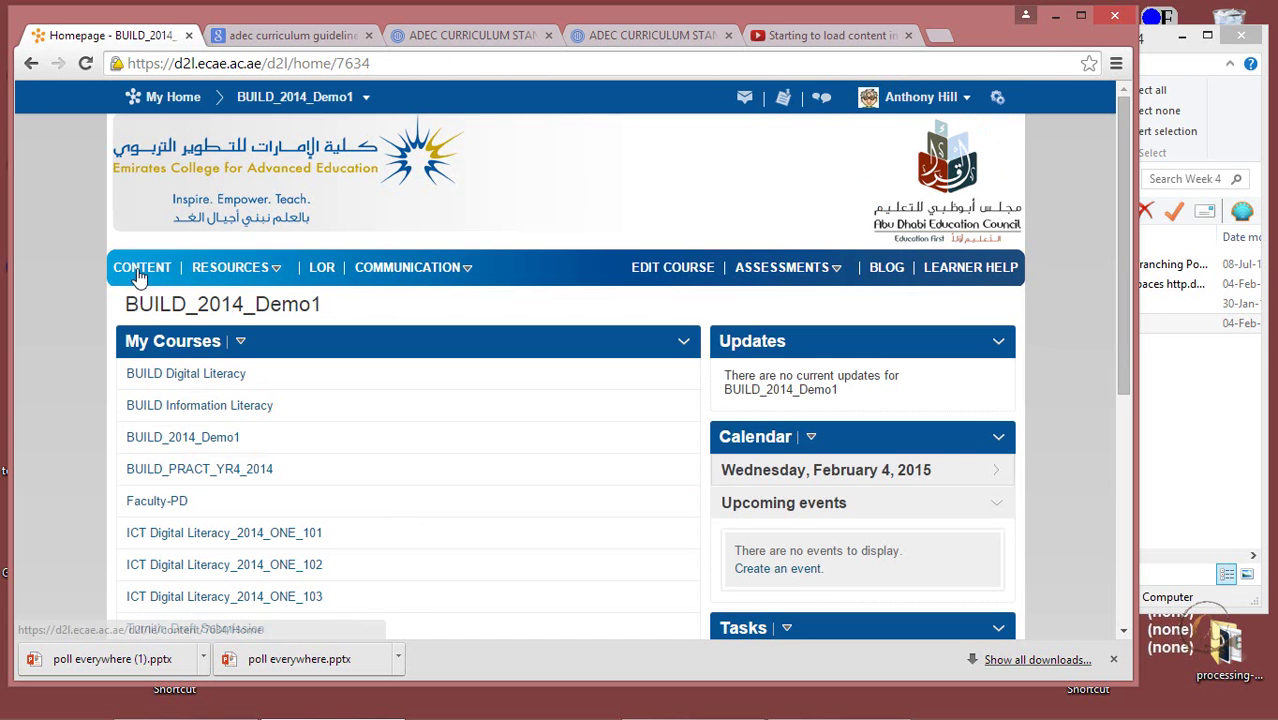
pyautogui.click(140, 270)
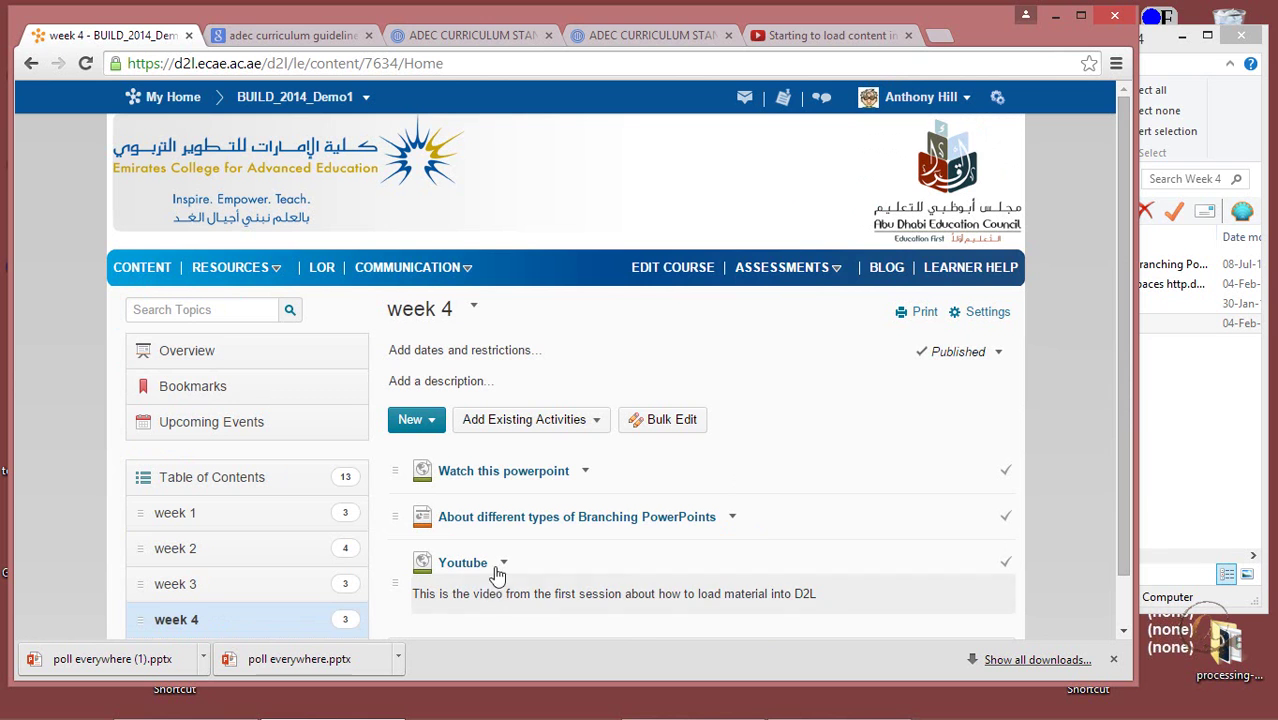
# - Start a new link in week 4, open the ADEC guidelines PDF linked in the Word document and copy its web address
pyautogui.click(433, 421)
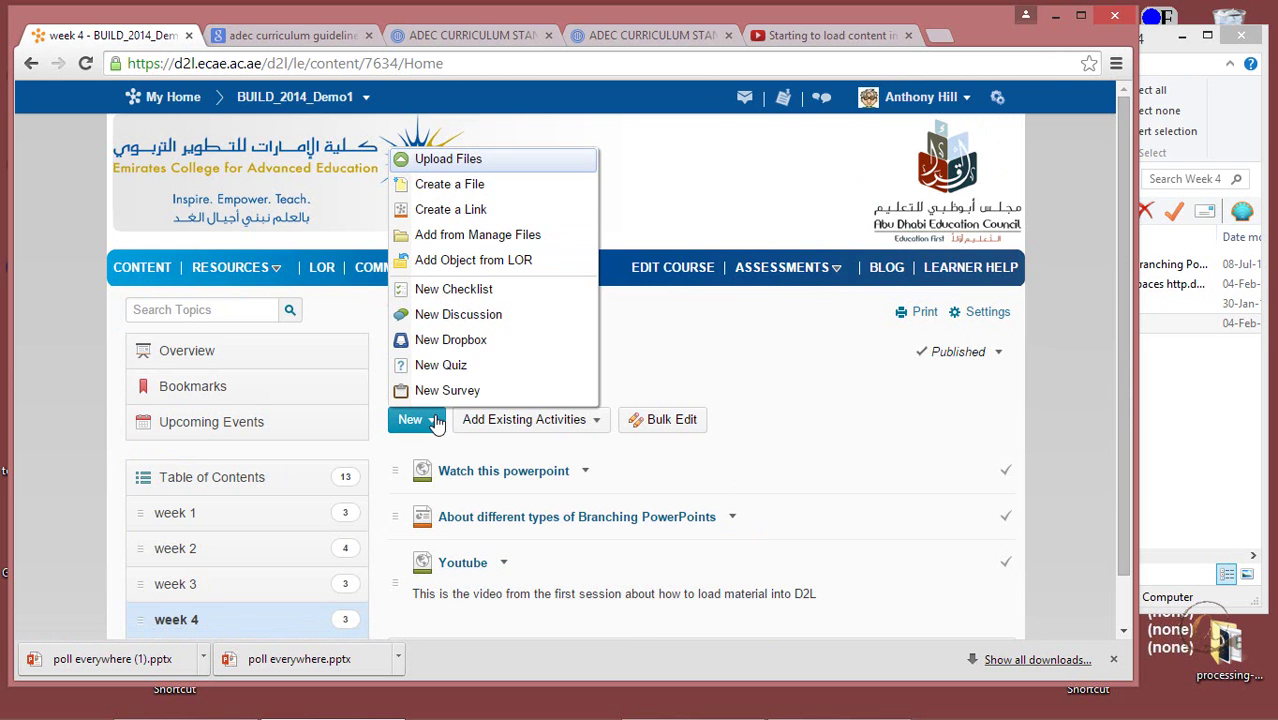
pyautogui.click(450, 210)
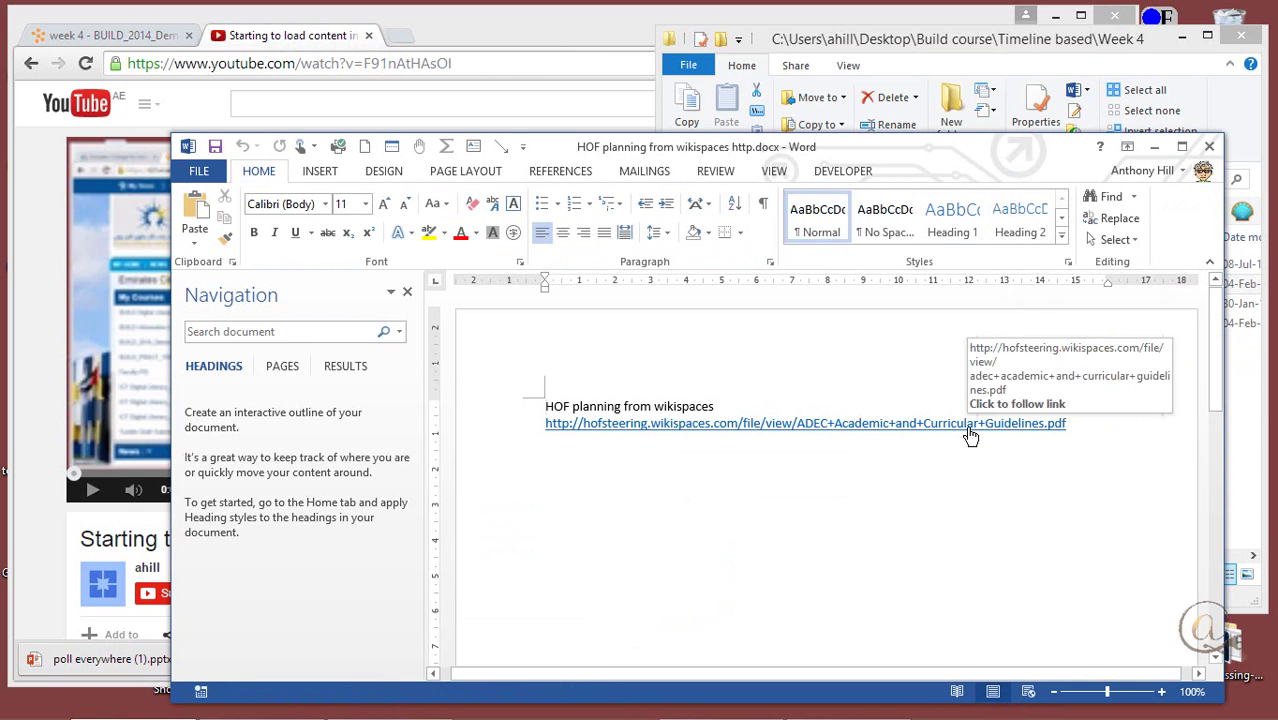
pyautogui.click(970, 423)
pyautogui.click(690, 63)
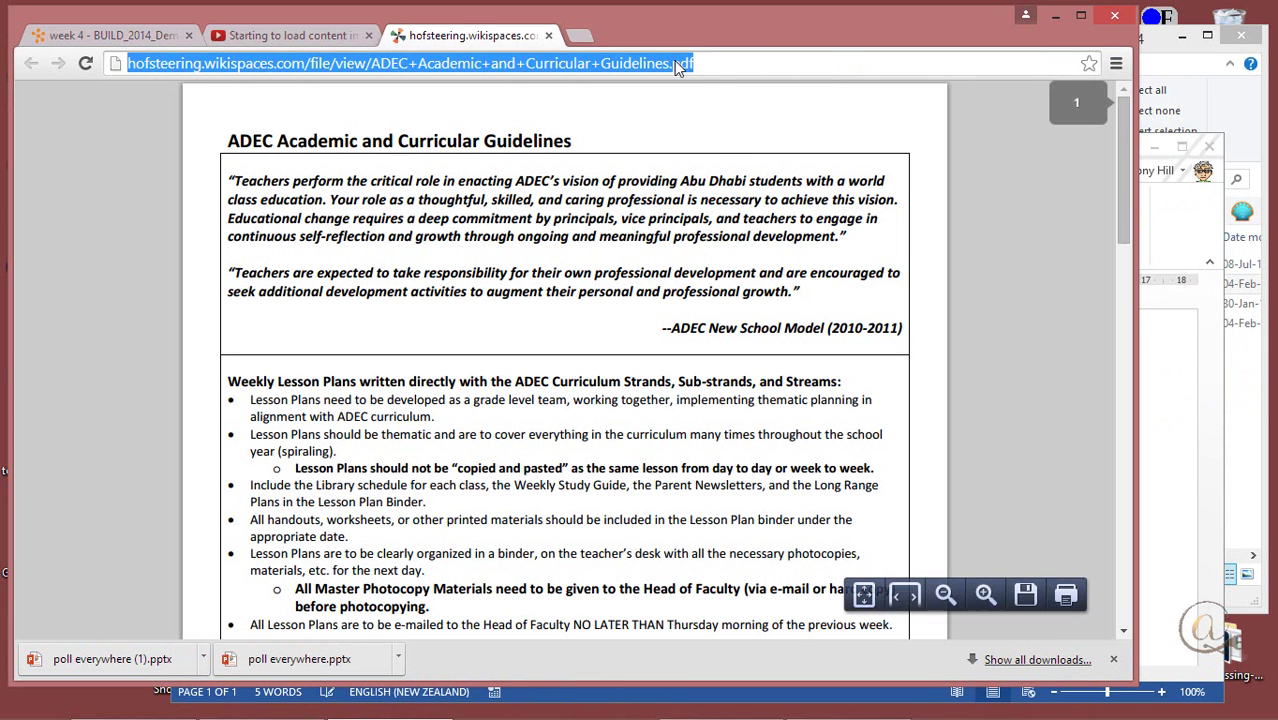
pyautogui.rightClick(676, 65)
pyautogui.click(711, 128)
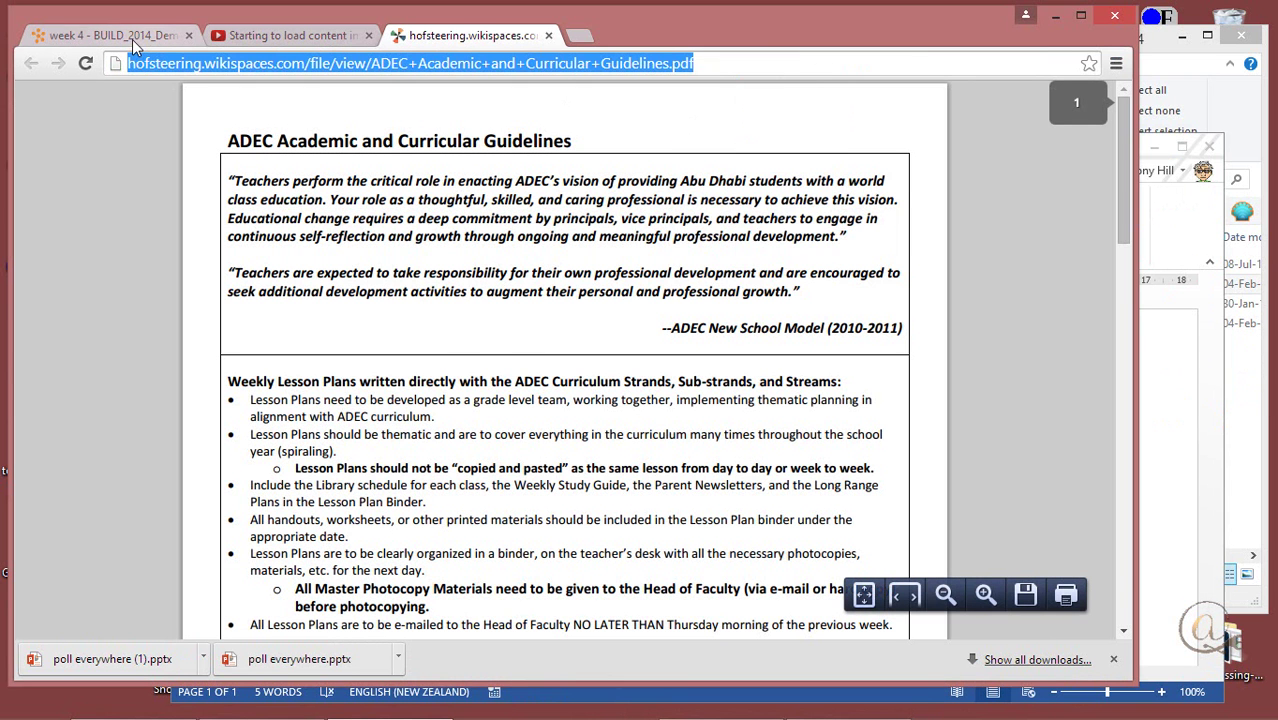
# - Paste the PDF address into D2L's new link, title it "ADEC HOF guidelines", set it to open as an external resource and create it
pyautogui.click(130, 39)
pyautogui.click(508, 291)
pyautogui.hotkey('ctrl', 'v')
pyautogui.click(511, 225)
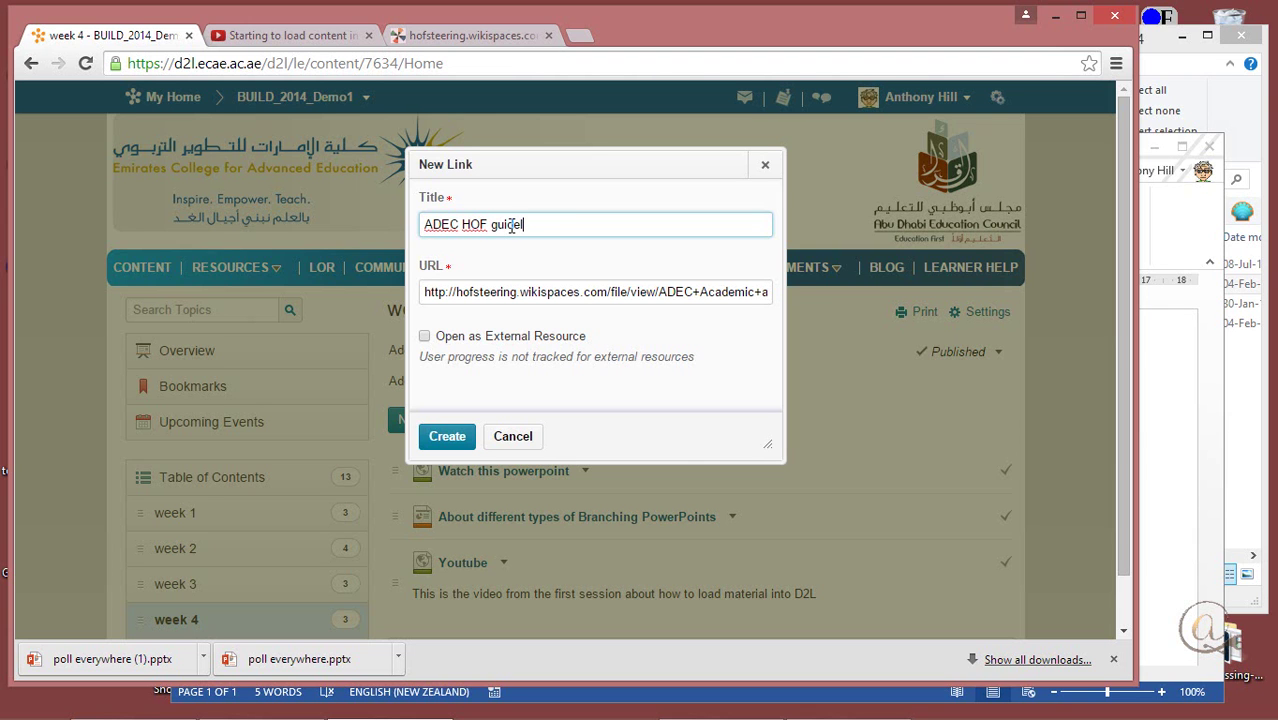
pyautogui.click(425, 340)
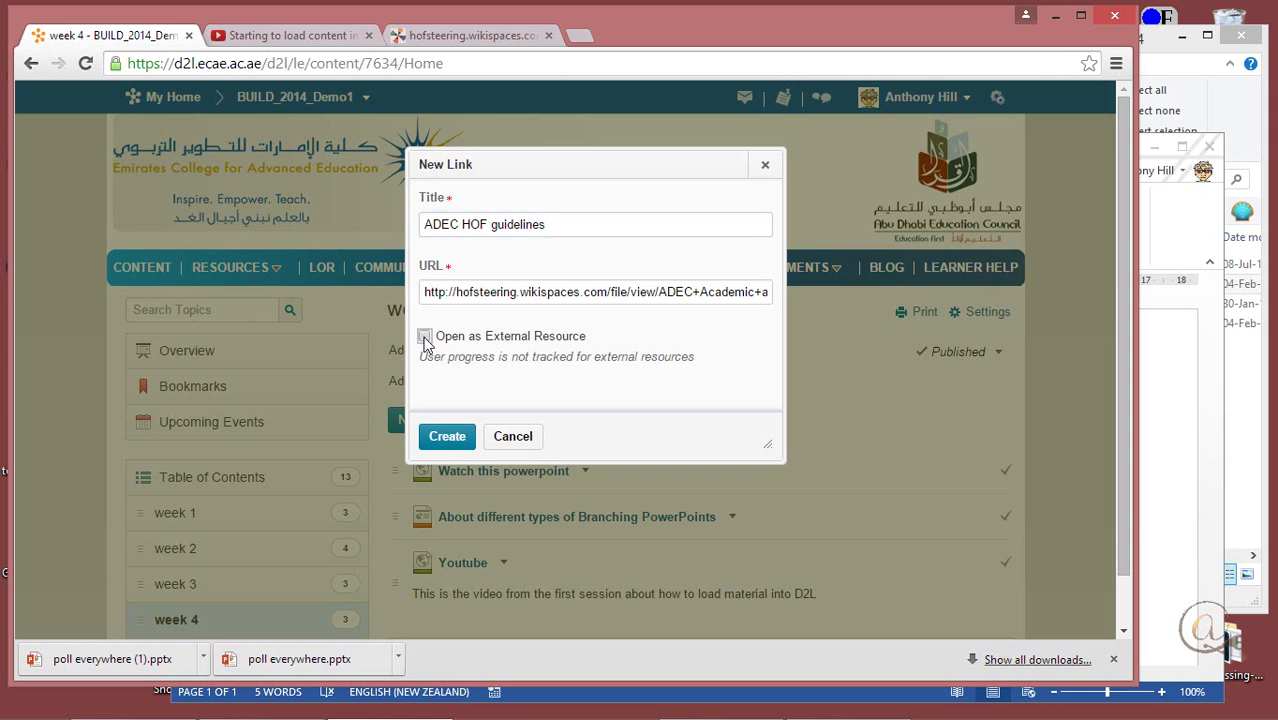
pyautogui.click(447, 438)
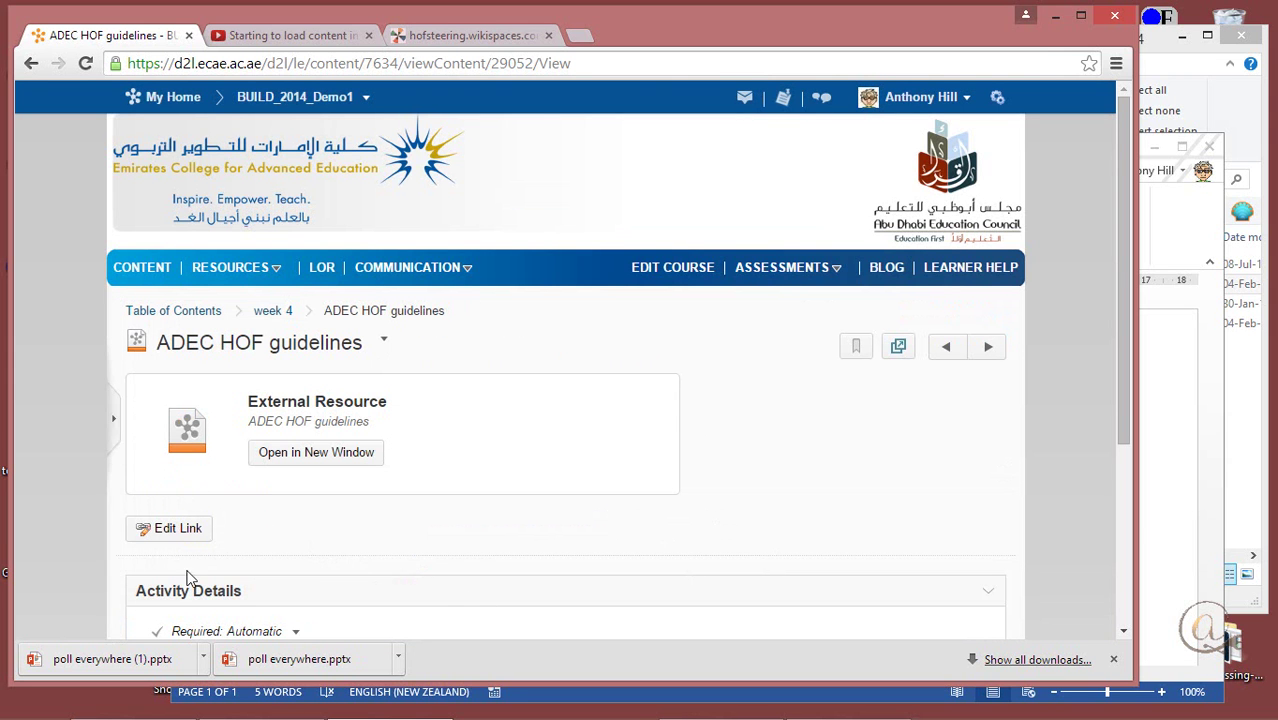
# - Return to week 4, open the ADEC HOF guidelines link to check its PDF, and close the PDF
pyautogui.moveTo(1126, 384); pyautogui.dragTo(1119, 210)
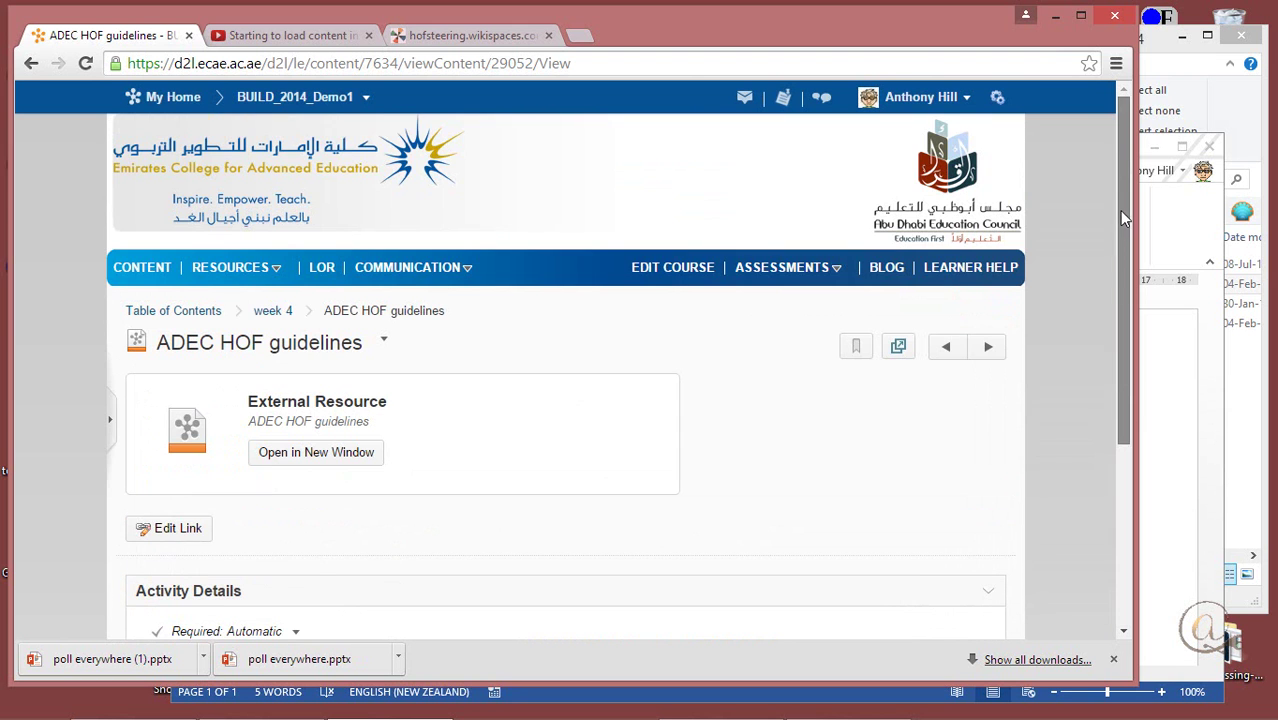
pyautogui.click(274, 312)
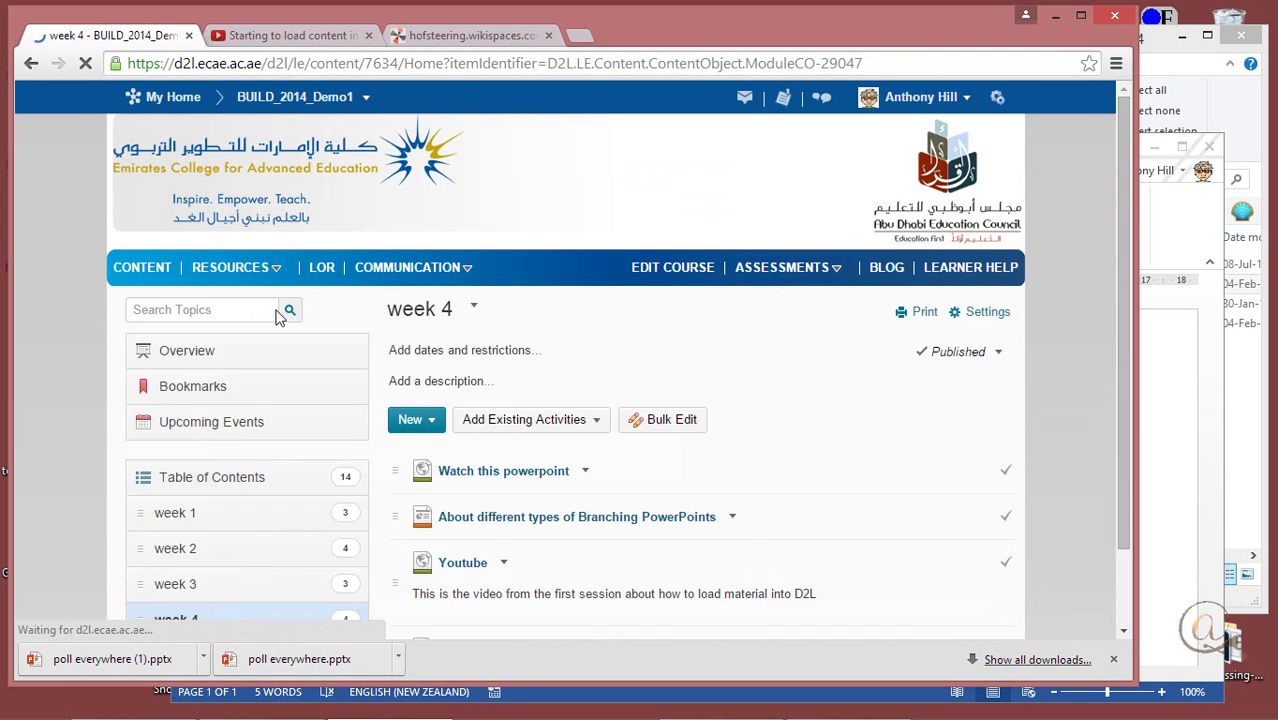
pyautogui.moveTo(1117, 397); pyautogui.dragTo(1111, 525)
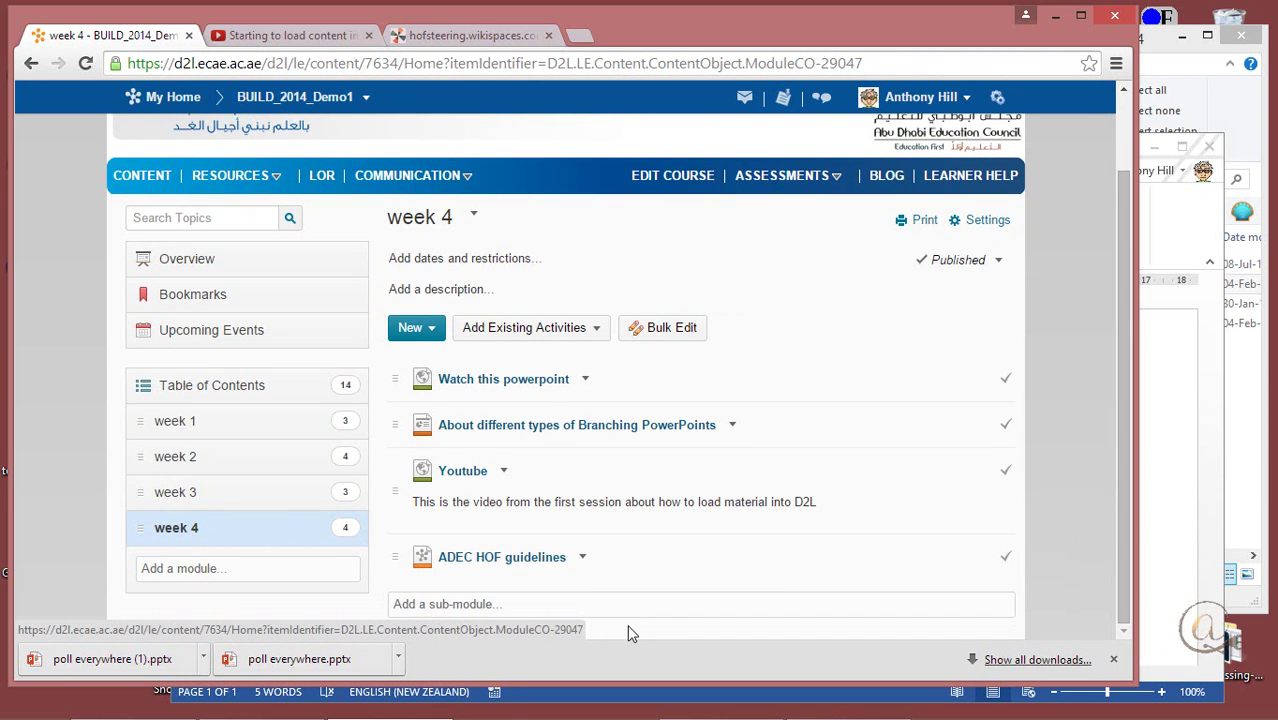
pyautogui.click(500, 560)
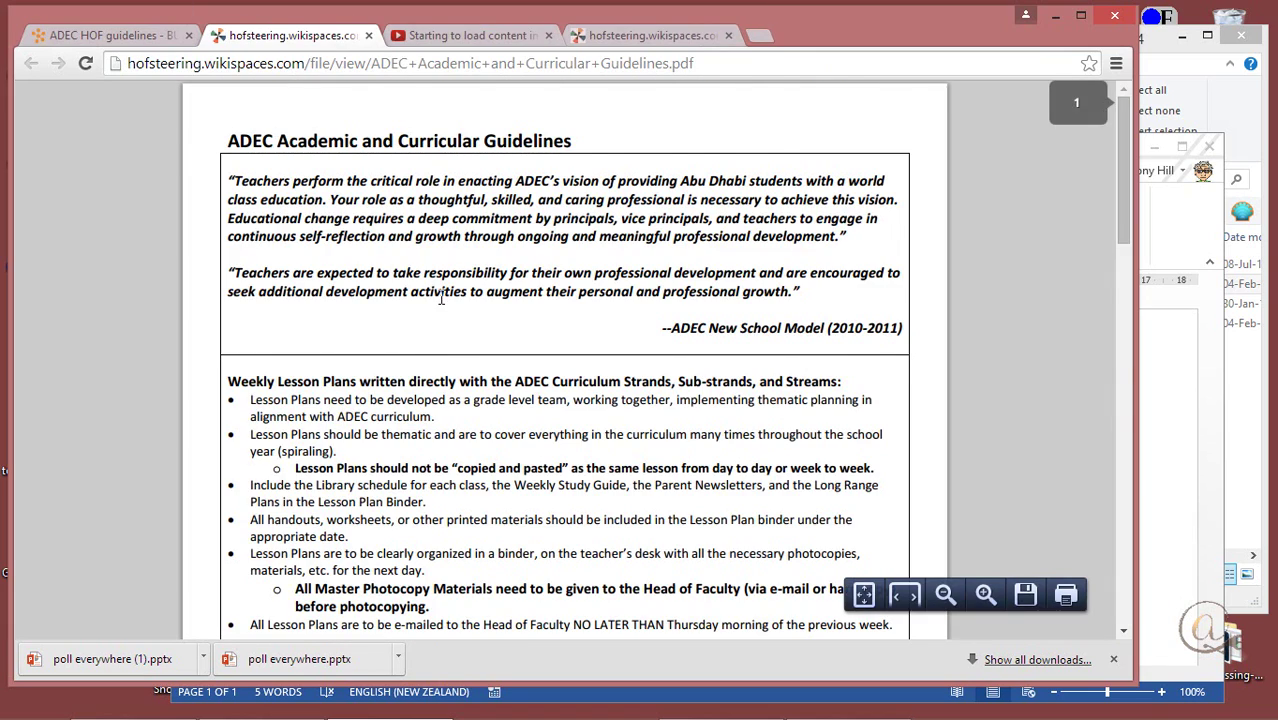
pyautogui.scroll(-15, 441, 300)
pyautogui.scroll(15, 443, 318)
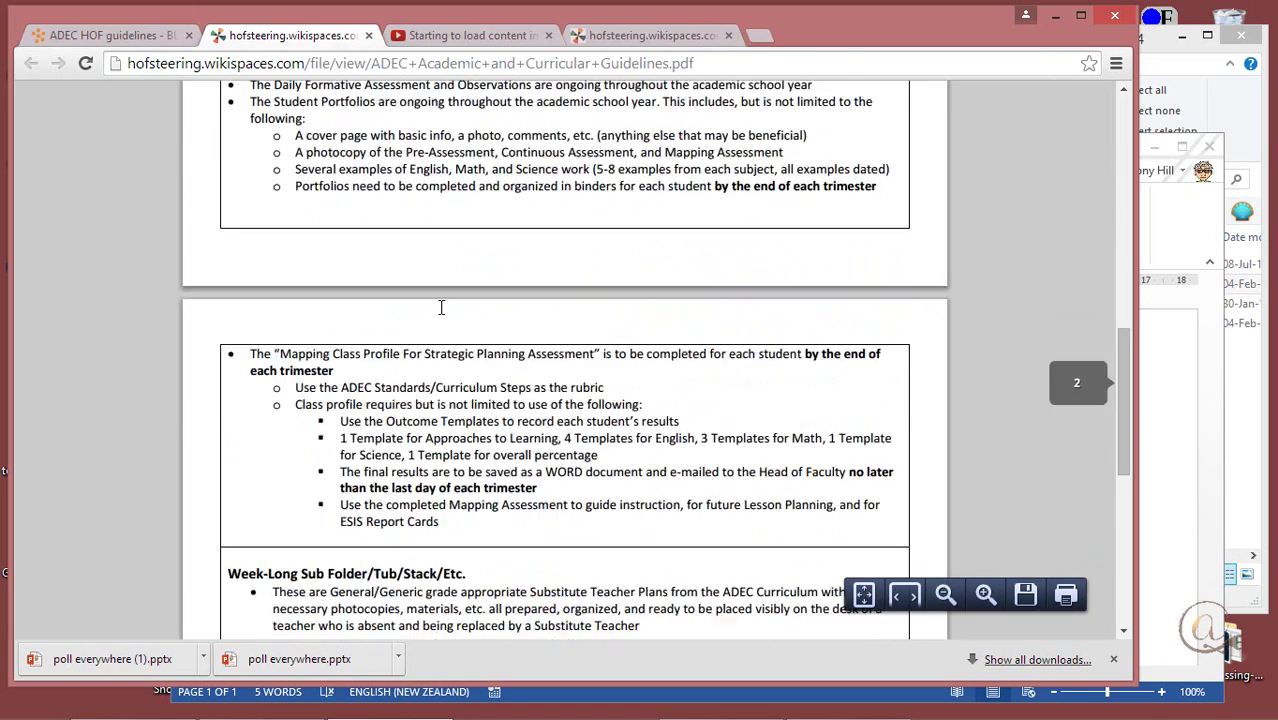
pyautogui.click(366, 35)
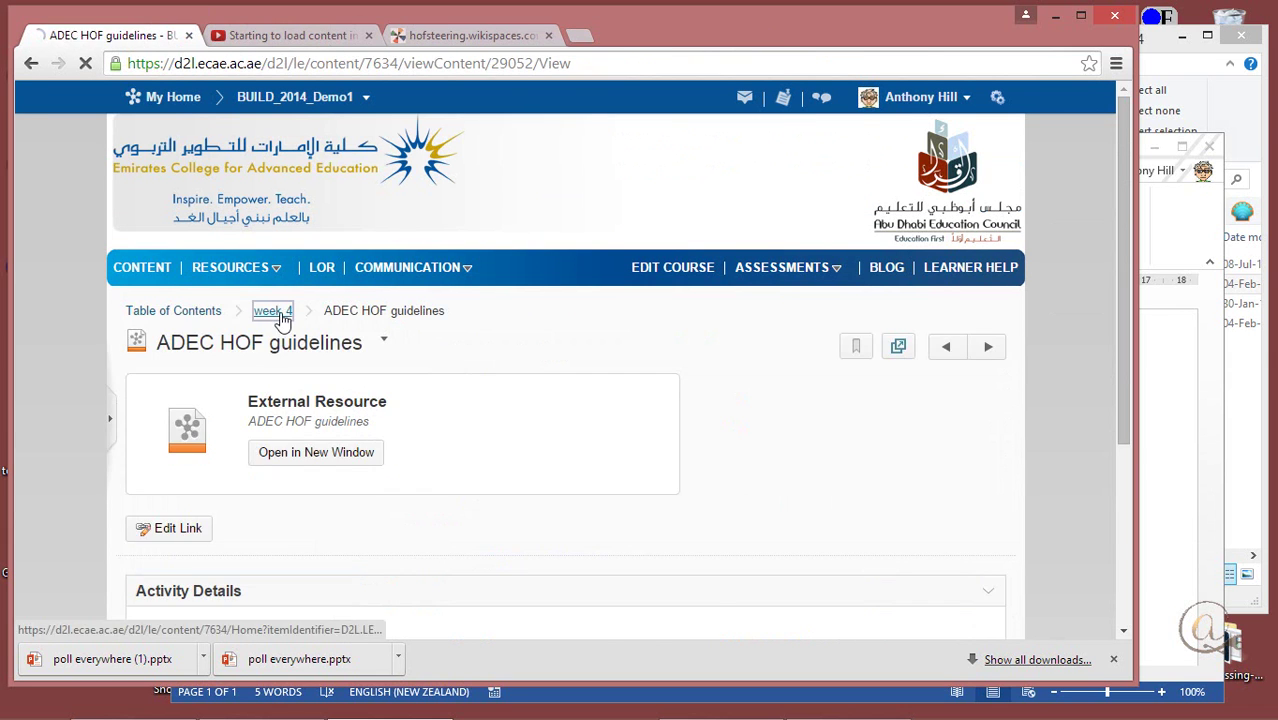
# - Return to the week 4 module and open the choices for adding new content
pyautogui.click(272, 309)
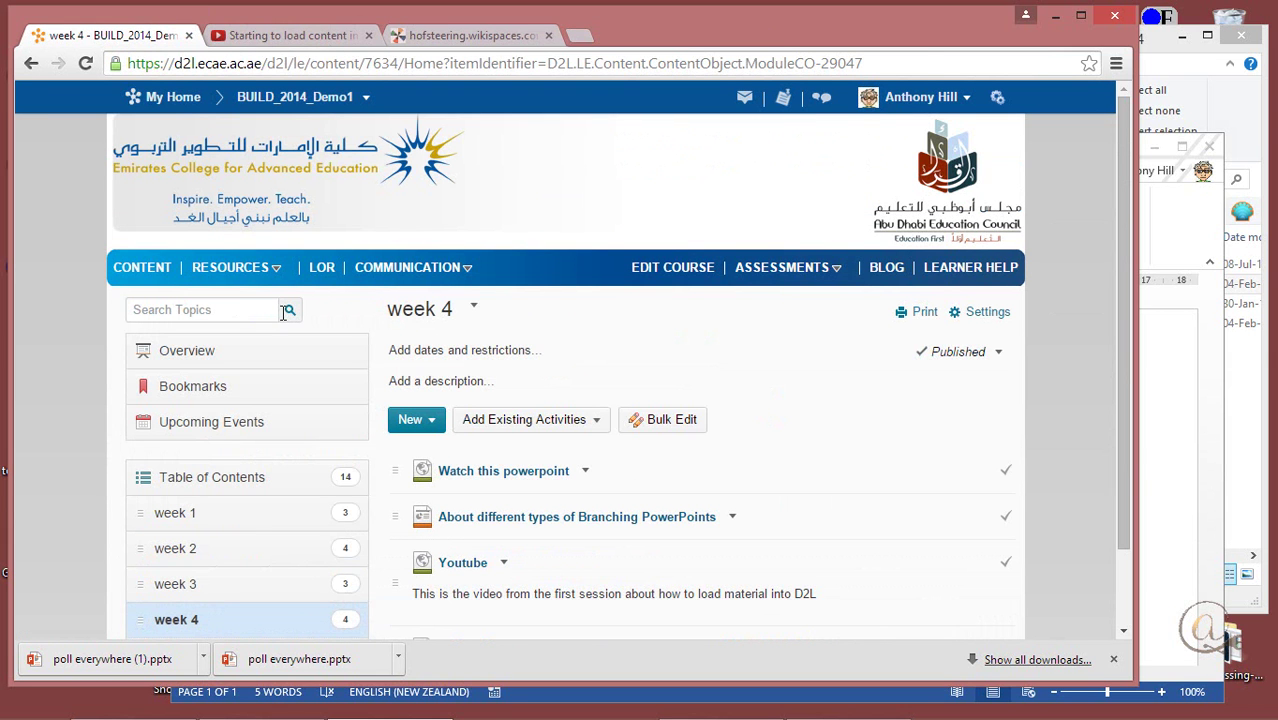
pyautogui.click(432, 420)
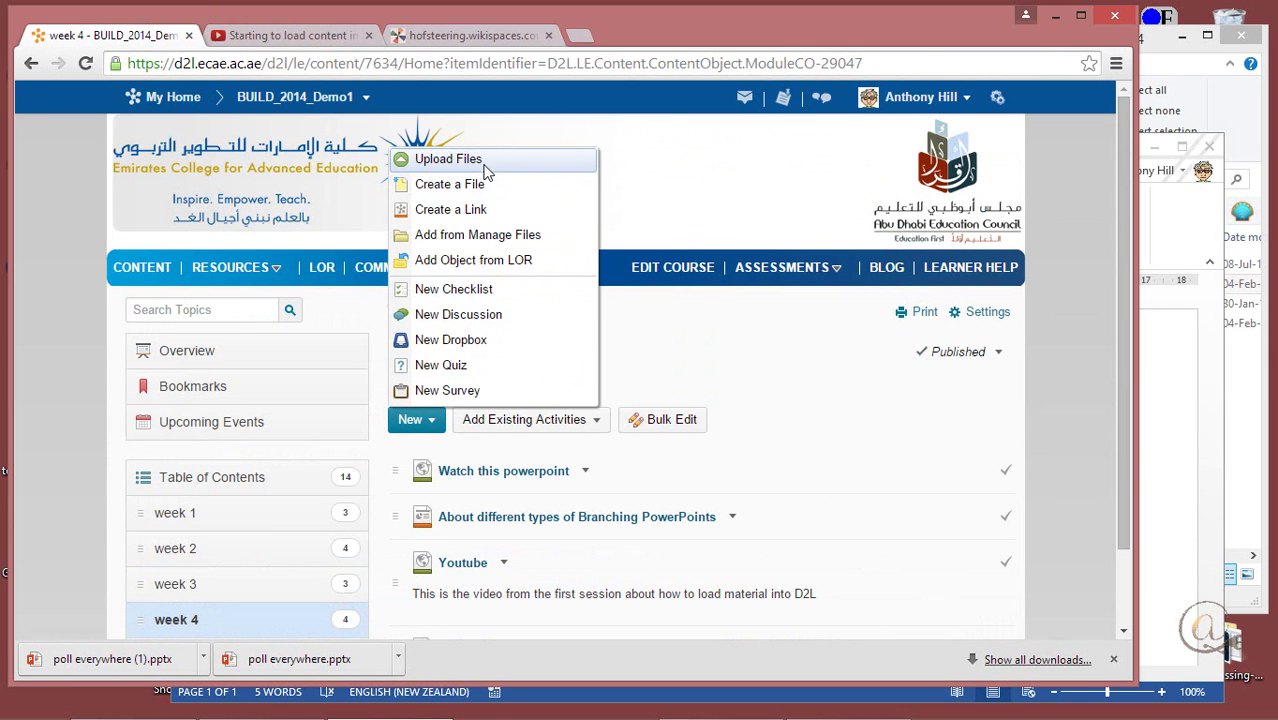